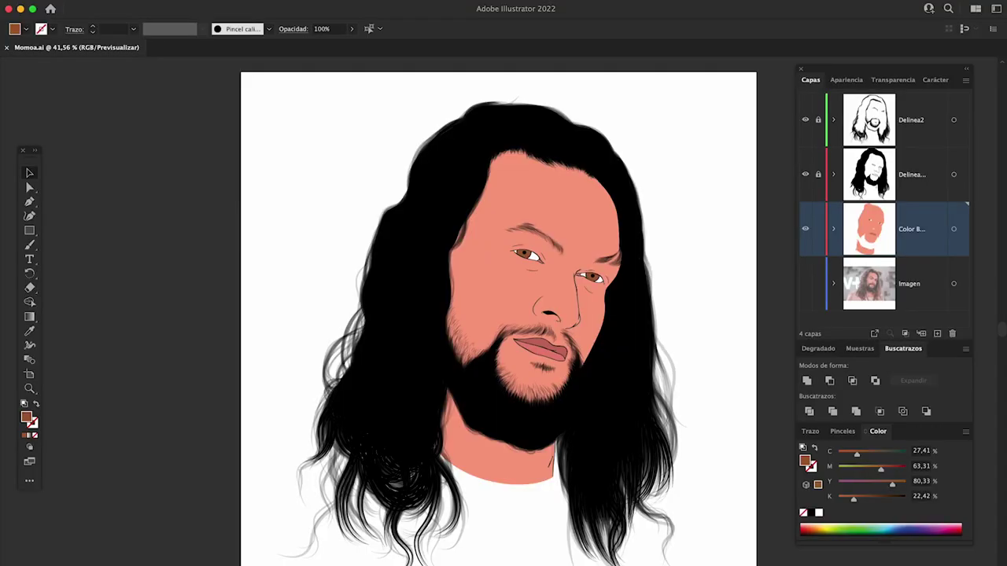
- Hide the grey surround with Ctrl+Shift+H and shift the Momoa portrait left in view
key("ctrl+shift+h")
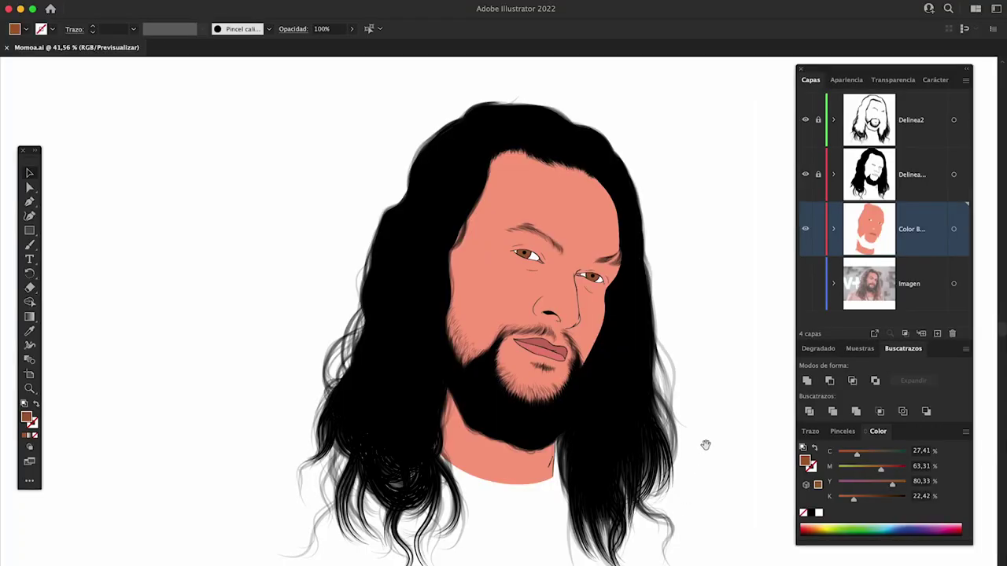
left_click_drag(703, 443, 498, 444)
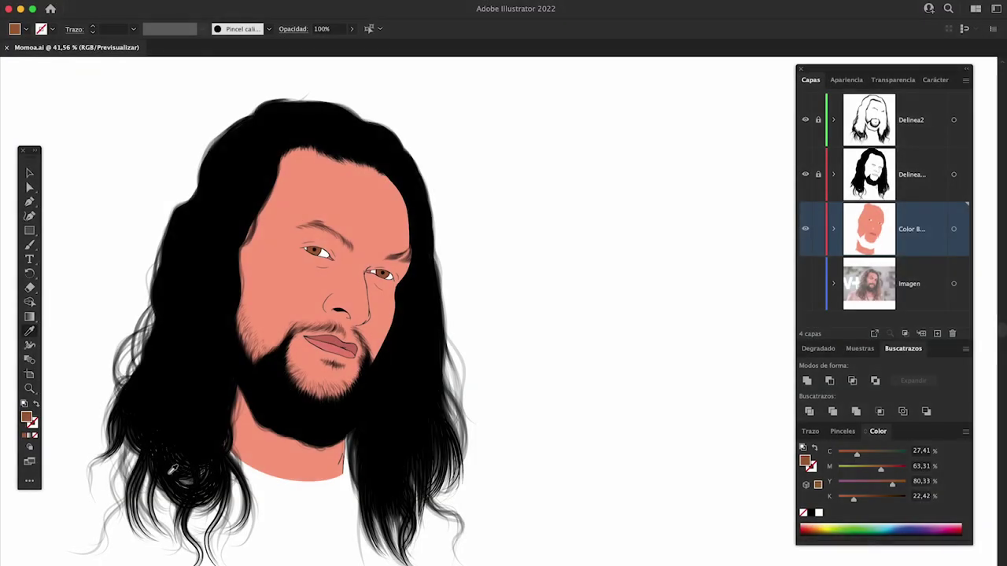
- Sample the face's skin colour as the fill and open its Color Picker beside the artwork
left_click(302, 270)
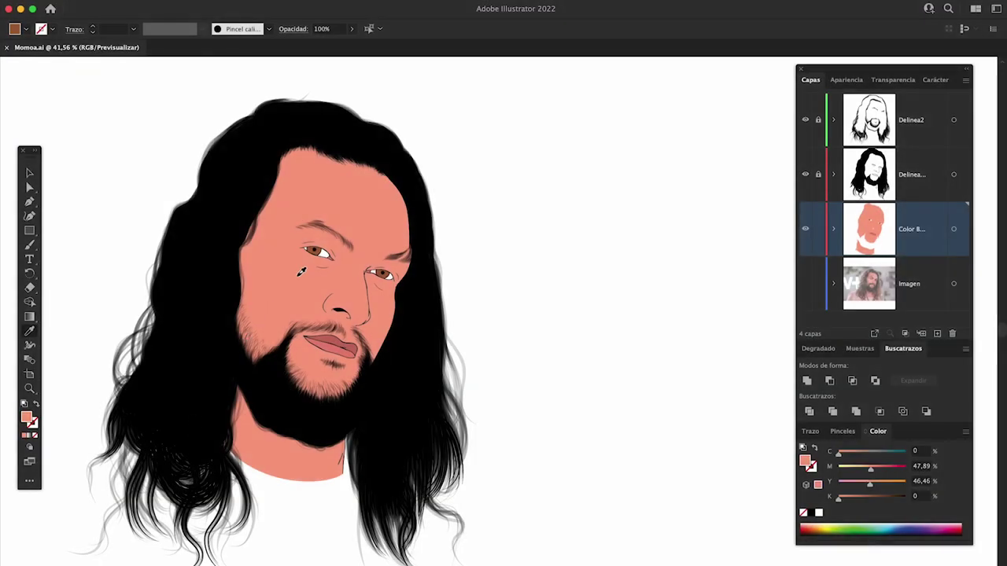
key("b")
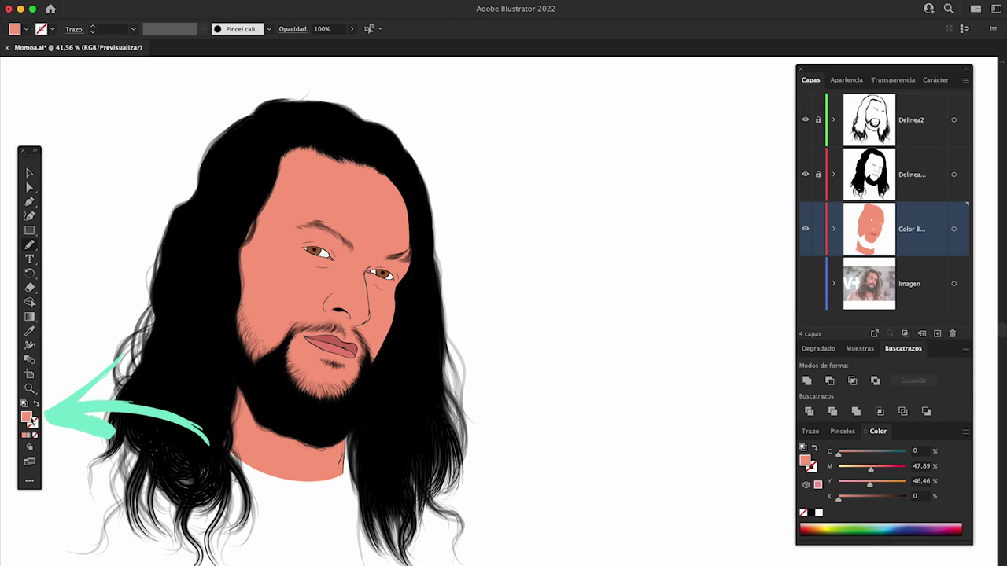
double_click(28, 418)
left_click_drag(722, 321, 576, 166)
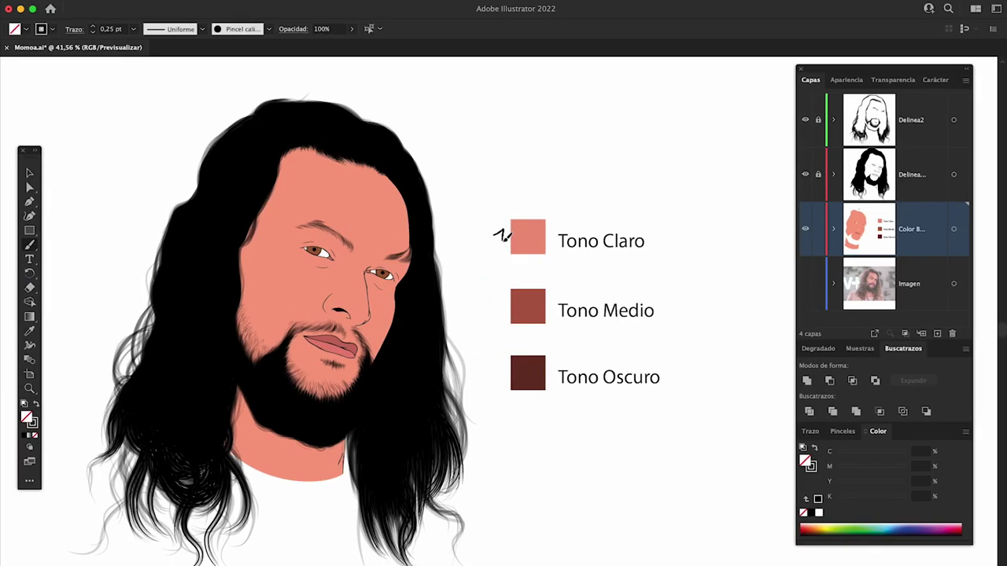
- Write 1, 2 and 3 beside the Tono Claro, Tono Medio and Tono Oscuro swatches
left_click_drag(502, 227, 501, 243)
left_click_drag(491, 301, 502, 310)
mouse_move(492, 361)
left_mouse_down()
mouse_move(501, 368)
mouse_move(492, 378)
left_mouse_up()
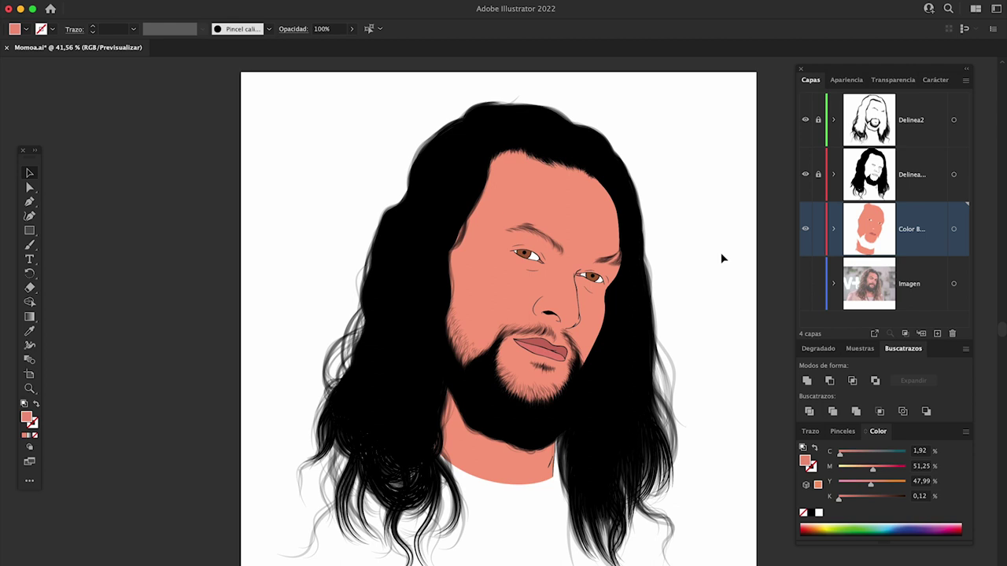
- Add a new layer above Color Base named 'Tono piel' and widen the layer names
left_click(938, 334)
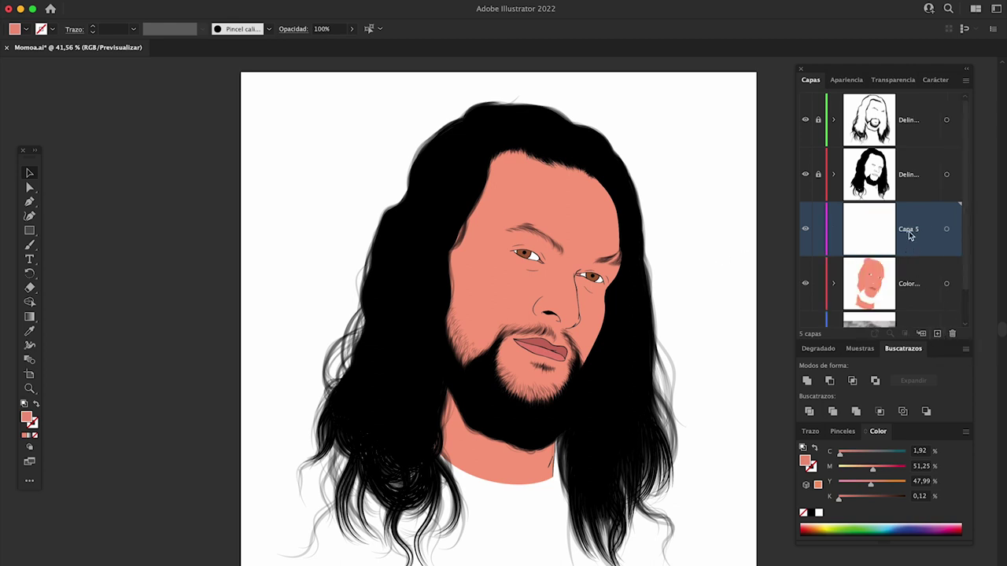
type("Tono piel")
key("Return")
left_click_drag(795, 289, 782, 296)
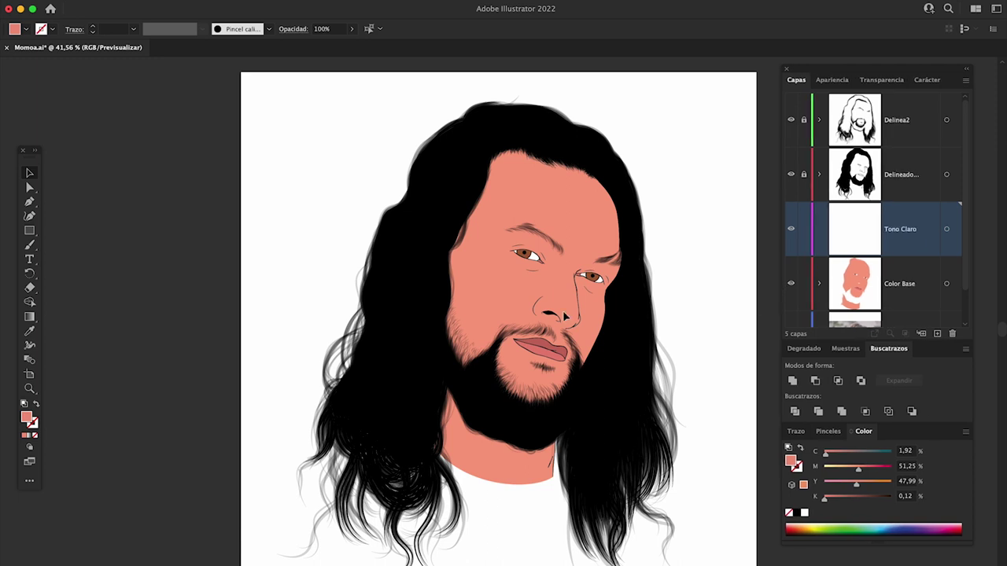
- Sample the face skin, then set the fill to the deeper salmon EF9178
left_click(32, 331)
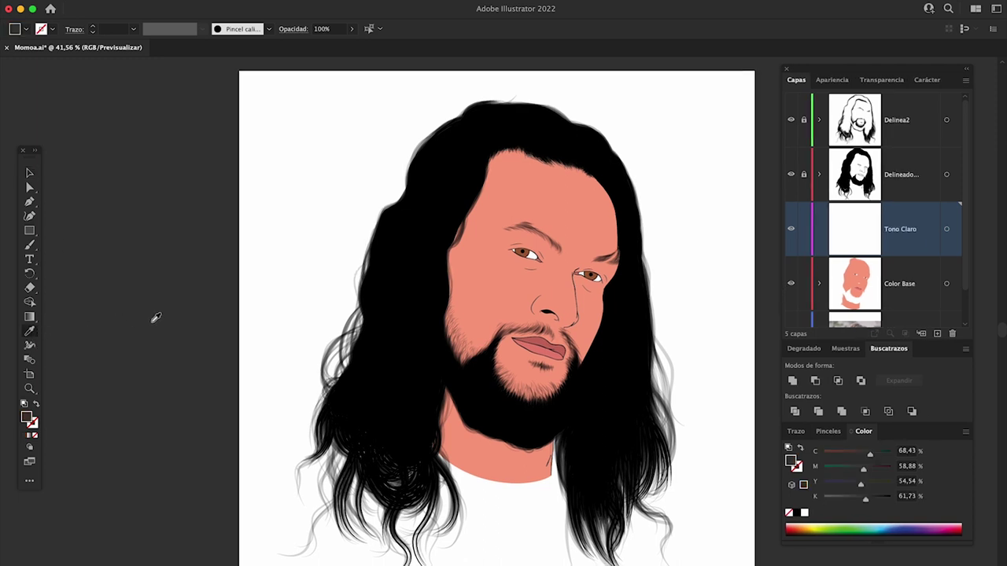
left_click(505, 270)
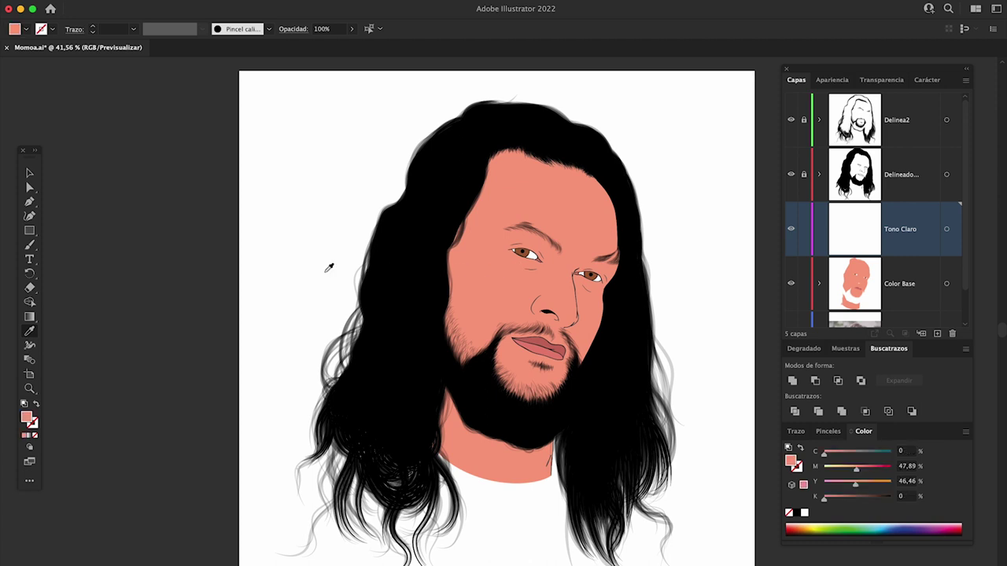
left_click(32, 204)
double_click(28, 419)
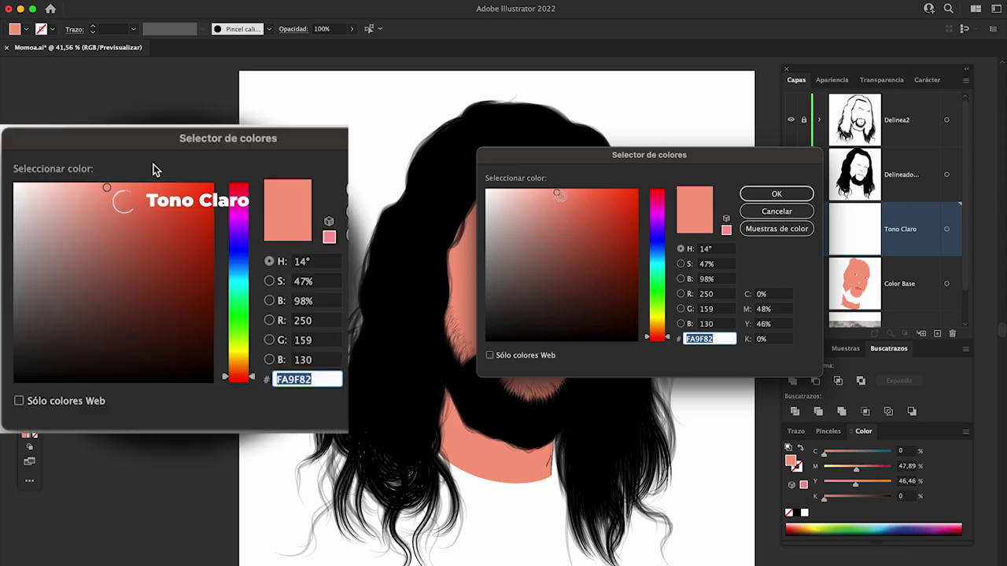
left_click(562, 197)
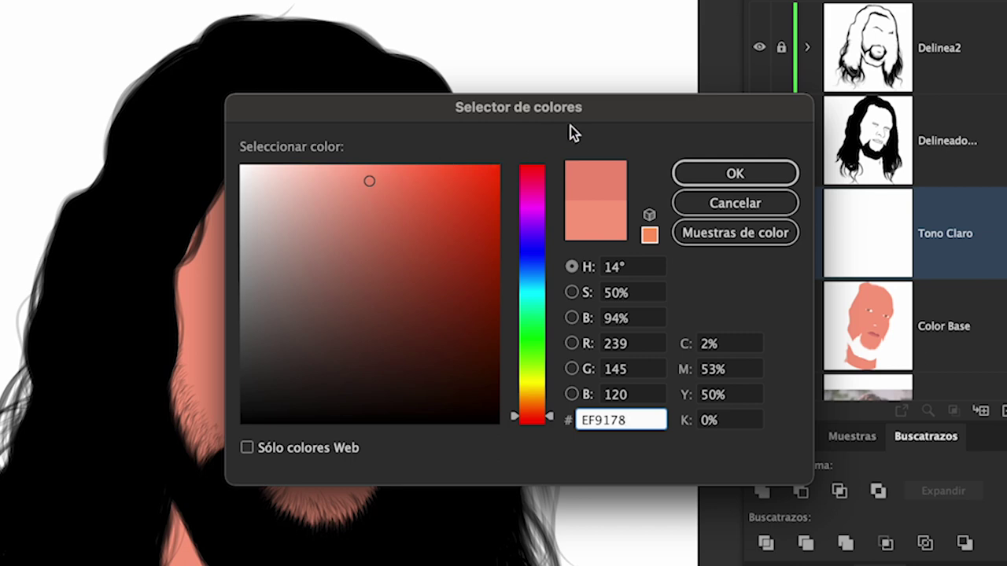
left_click(748, 171)
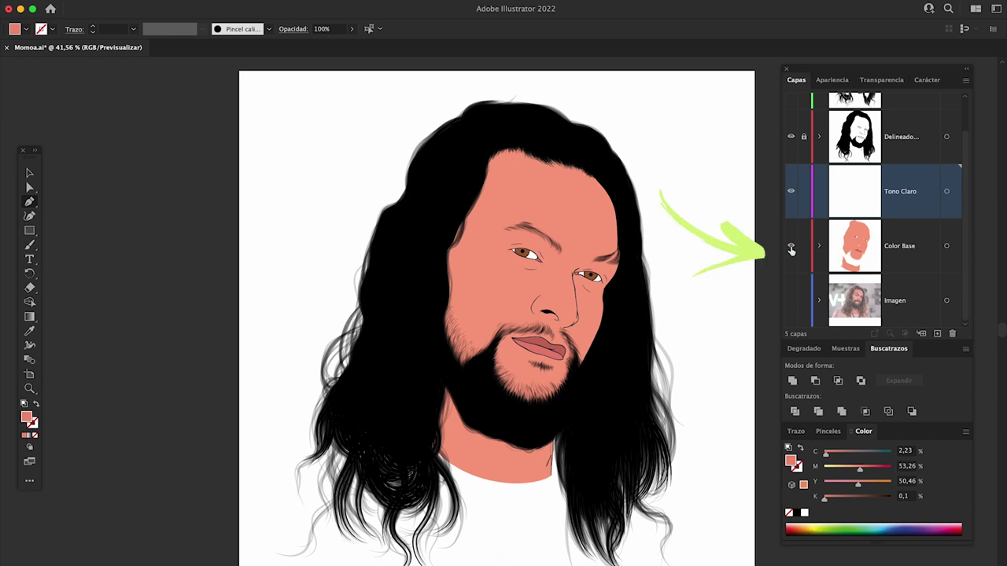
- Hide the Color Base skin fill and zoom in close on the face
left_click(791, 248)
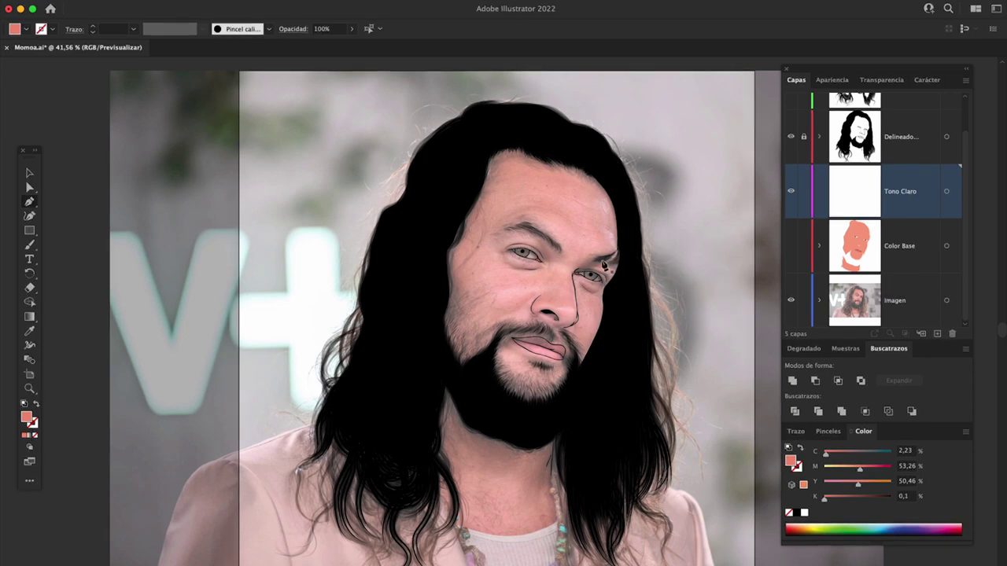
scroll(577, 253, "up", 3)
scroll(563, 236, "up", 2)
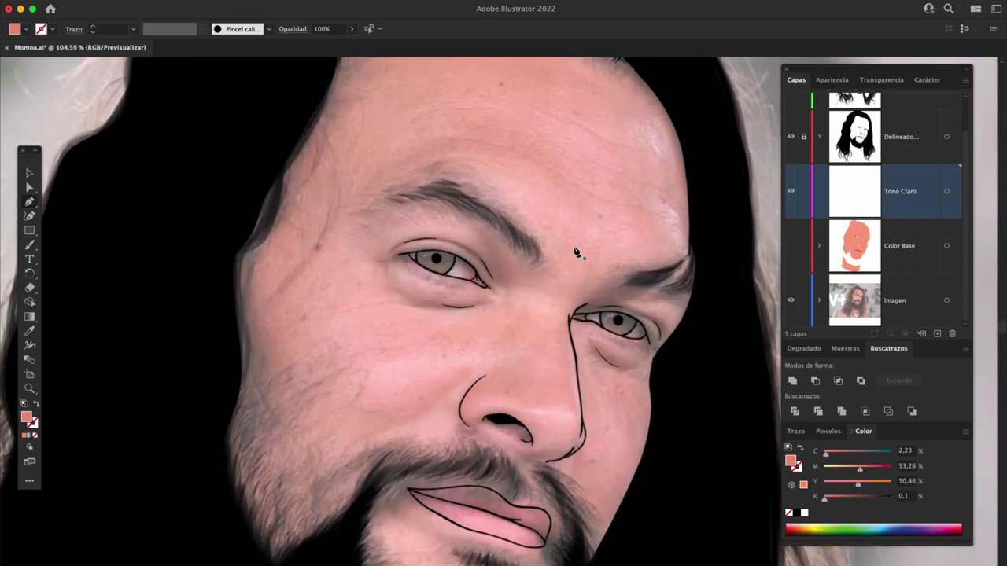
scroll(546, 225, "up", 1)
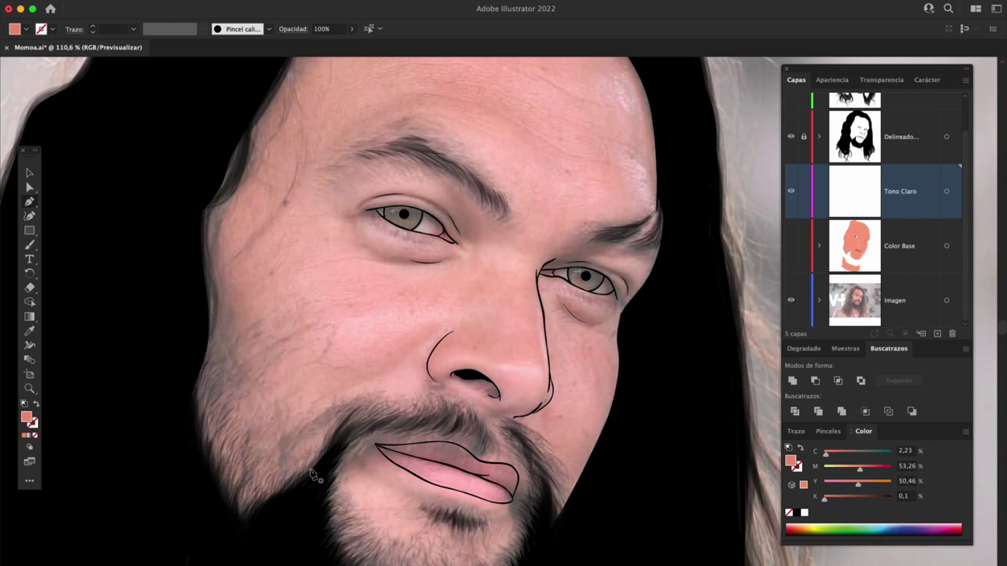
- Pen a light-tone outline from the jaw up the cheek to the hairline and temple
left_click_drag(323, 456, 344, 431)
left_click(323, 331)
scroll(333, 153, "up", 5)
left_click(386, 312)
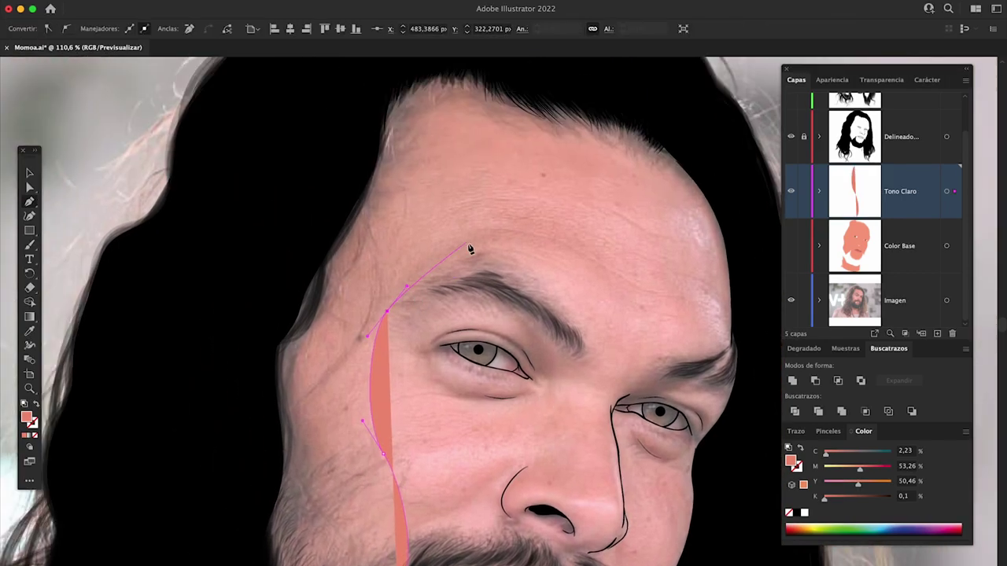
left_click(481, 277)
left_click(471, 188)
left_click_drag(519, 98, 519, 85)
scroll(519, 85, "down", 5)
- Continue the light-tone path along the hair edge, back to the jaw, over the eyebrow and down the nose
left_click(247, 432)
left_click(337, 522)
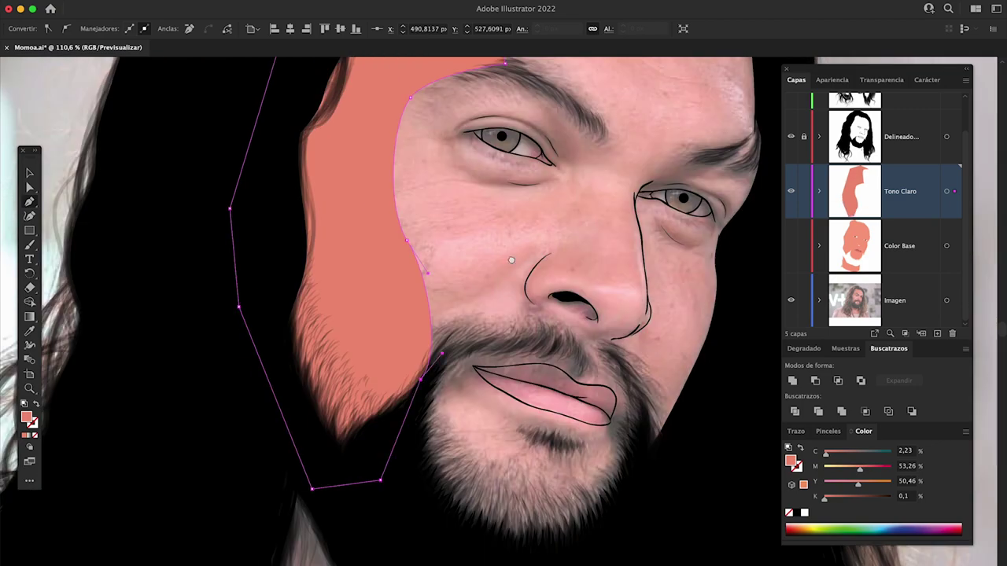
scroll(386, 328, "right", 5)
left_click(83, 386)
scroll(385, 328, "up", 5)
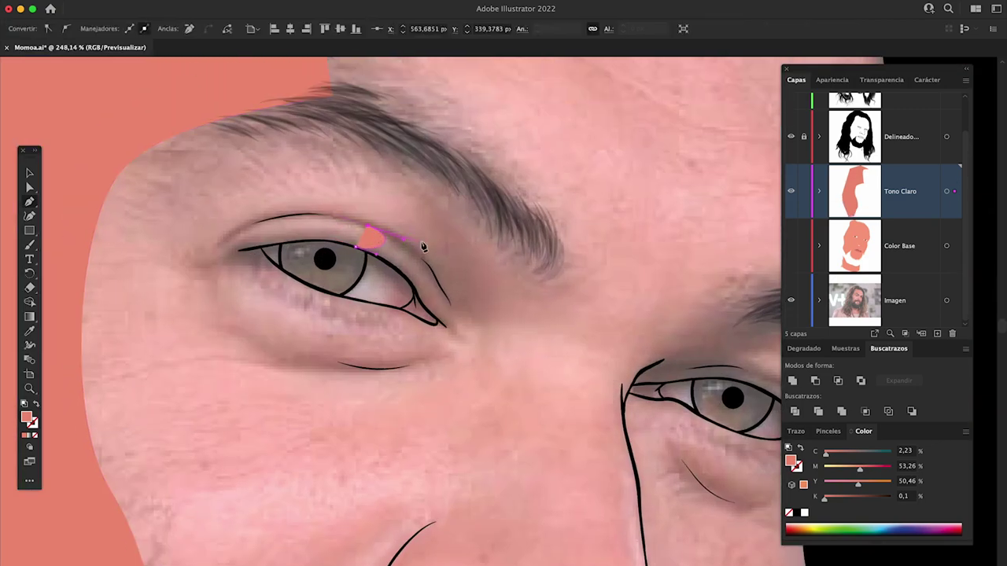
scroll(393, 220, "down", 2)
left_click(455, 179)
scroll(460, 208, "down", 3)
left_click(376, 379)
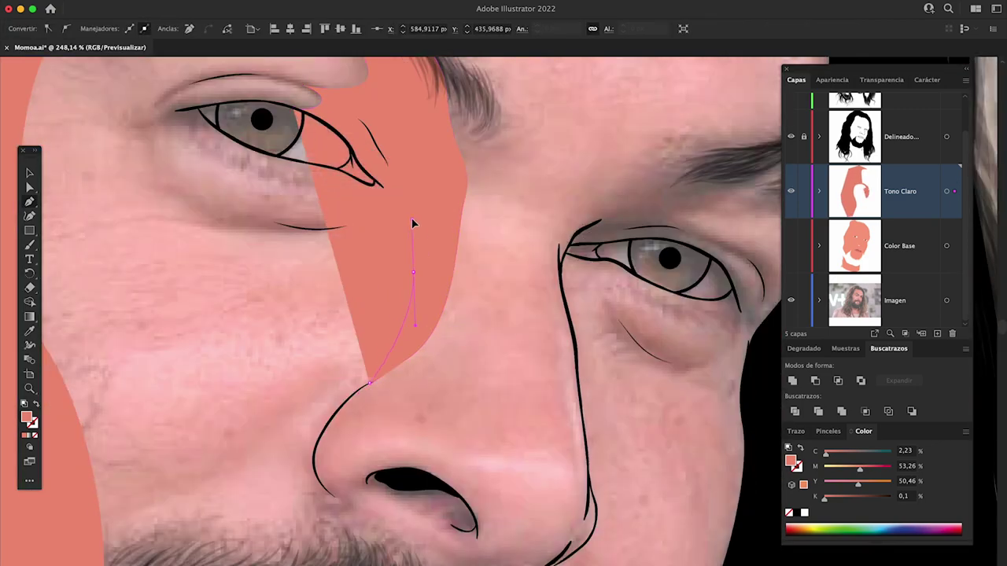
key("v")
- Lock the photo layer and Blob-brush light tone beside the nose and over the right eyebrow
left_click(843, 306)
left_click(896, 191)
key("shift+b")
scroll(521, 265, "down", 3)
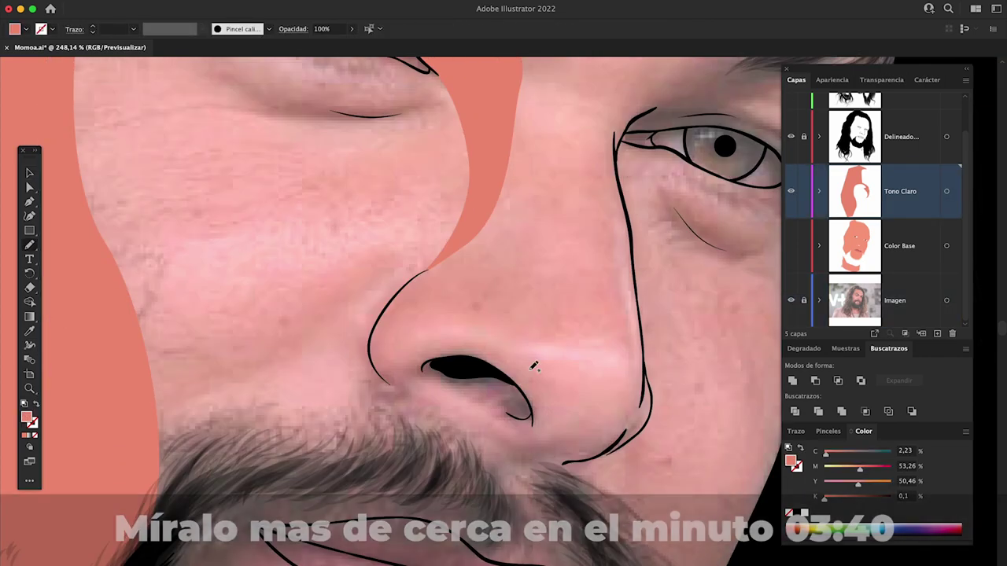
mouse_move(651, 332)
left_mouse_down()
mouse_move(588, 287)
mouse_move(525, 380)
left_mouse_up()
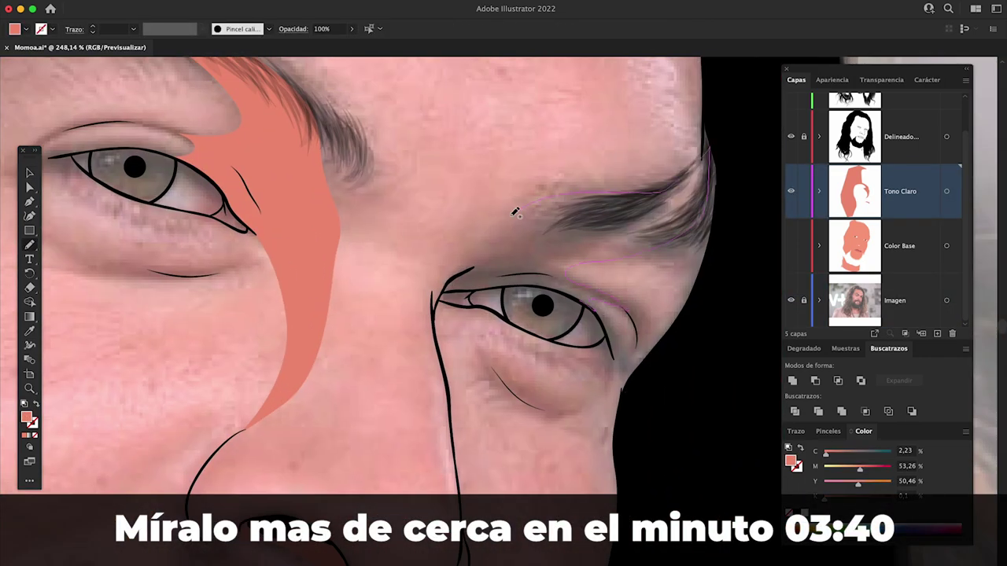
left_click_drag(712, 153, 444, 285)
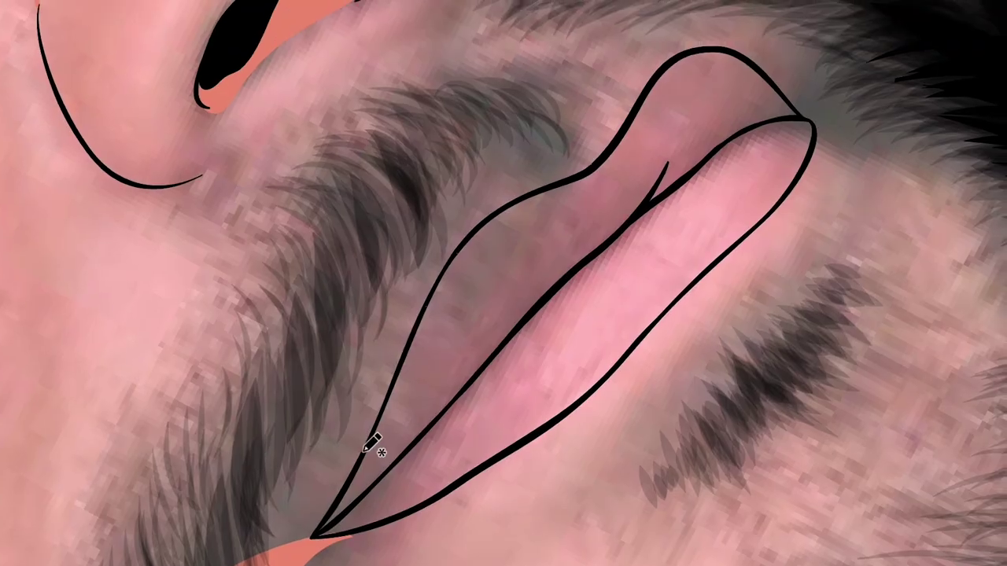
- Draw filled light-tone patches from the lip corner and under the nostril
mouse_move(365, 452)
left_mouse_down()
mouse_move(323, 526)
mouse_move(135, 515)
mouse_move(89, 85)
mouse_move(236, 31)
mouse_move(303, 124)
mouse_move(323, 370)
mouse_move(346, 472)
left_mouse_up()
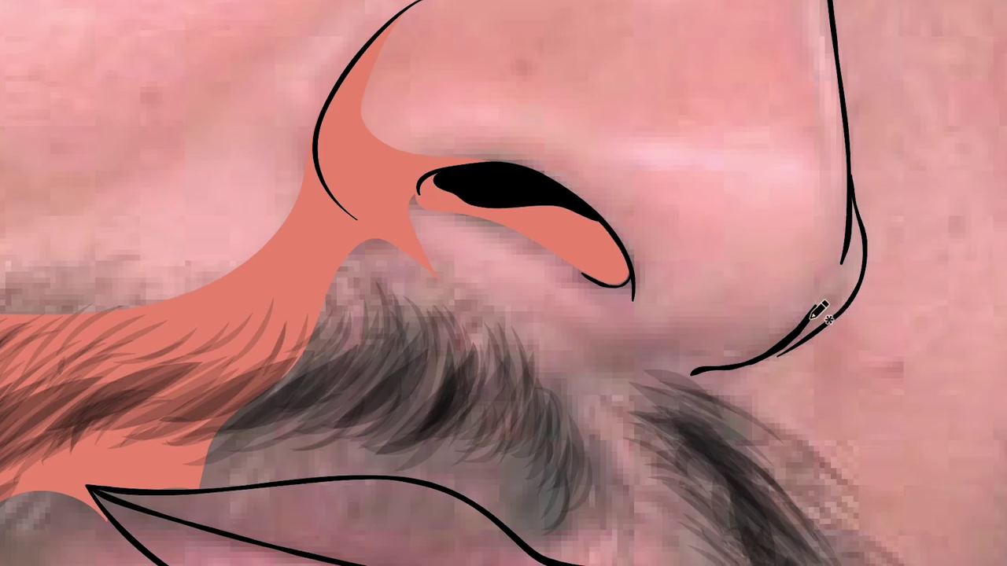
mouse_move(851, 193)
left_mouse_down()
mouse_move(779, 315)
mouse_move(622, 253)
mouse_move(558, 308)
mouse_move(814, 333)
left_mouse_up()
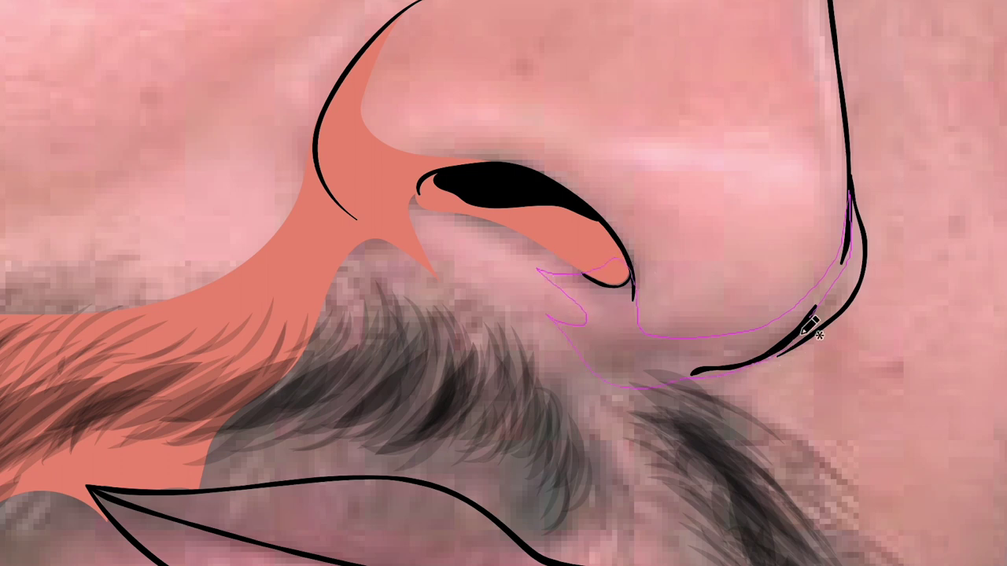
left_click_drag(580, 275, 731, 330)
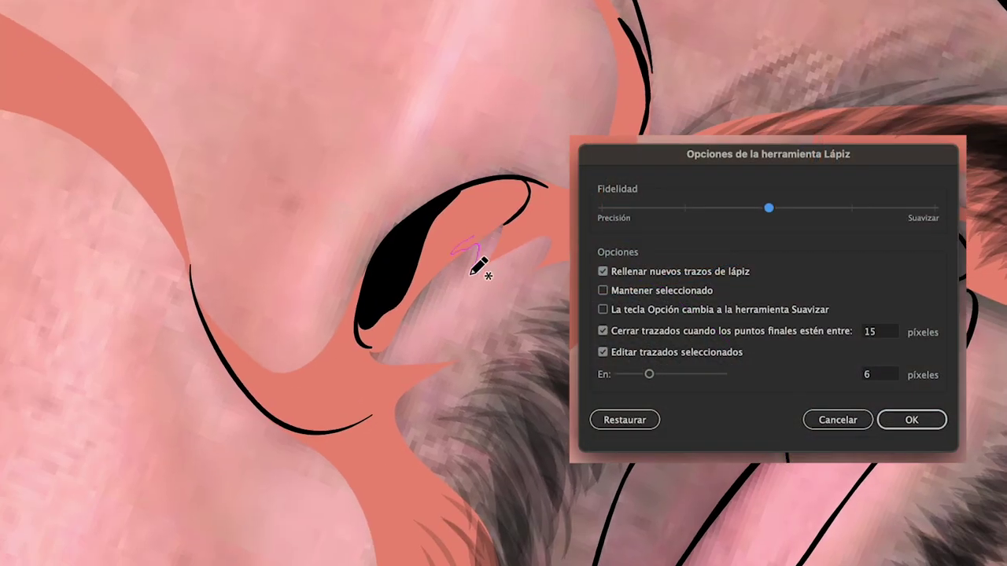
- Add light-tone strokes in the nostril area, down the nose edge and in an arc above the right eye
mouse_move(470, 271)
left_mouse_down()
mouse_move(504, 159)
mouse_move(442, 254)
mouse_move(463, 470)
left_mouse_up()
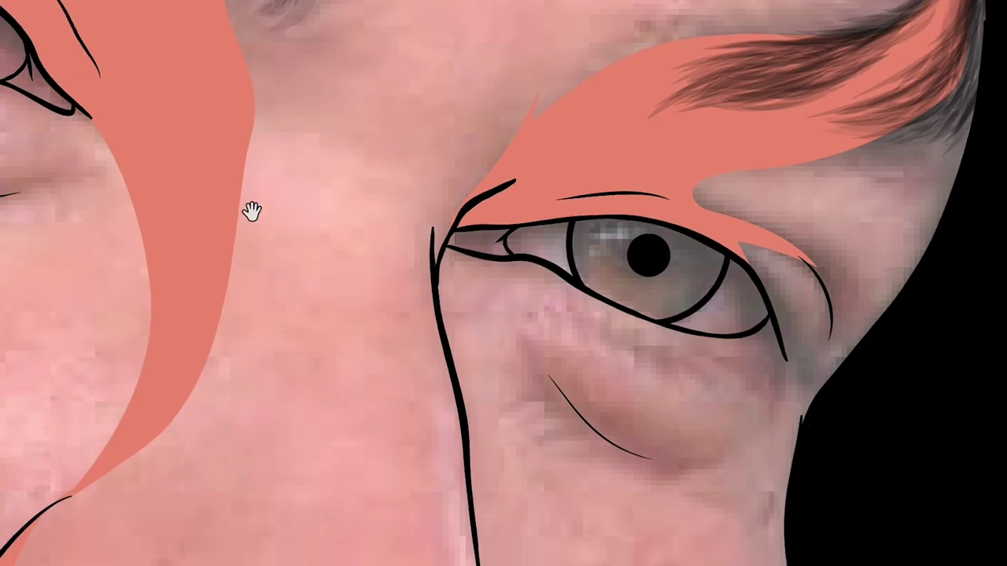
mouse_move(299, 236)
left_mouse_down()
mouse_move(285, 377)
mouse_move(123, 440)
left_mouse_up()
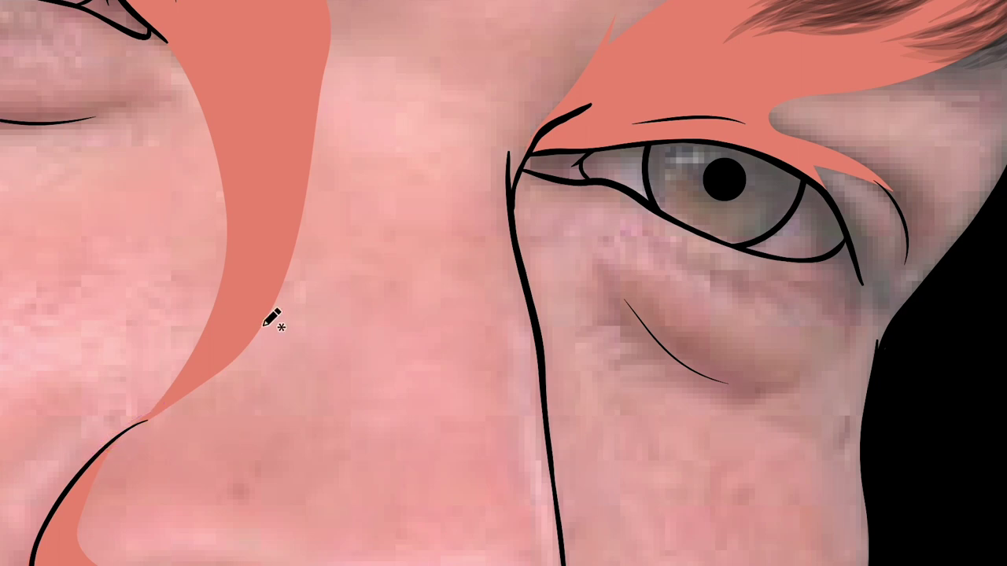
left_click_drag(265, 323, 193, 408)
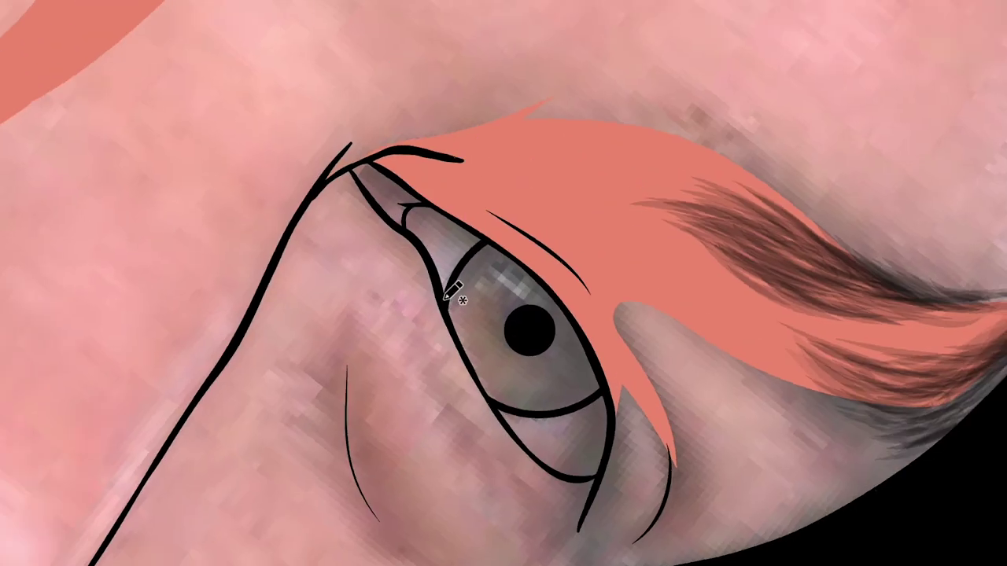
mouse_move(451, 349)
left_mouse_down()
mouse_move(356, 336)
mouse_move(337, 386)
mouse_move(337, 162)
left_mouse_up()
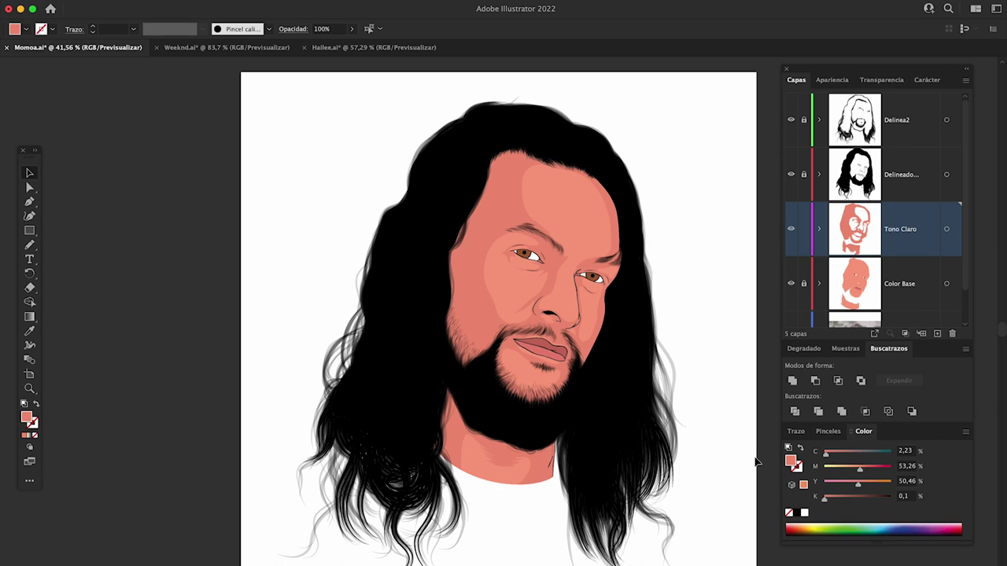
- Toggle the Color Base, photo and Tono Claro layers on and off to compare with the photo
scroll(545, 253, "up", 5)
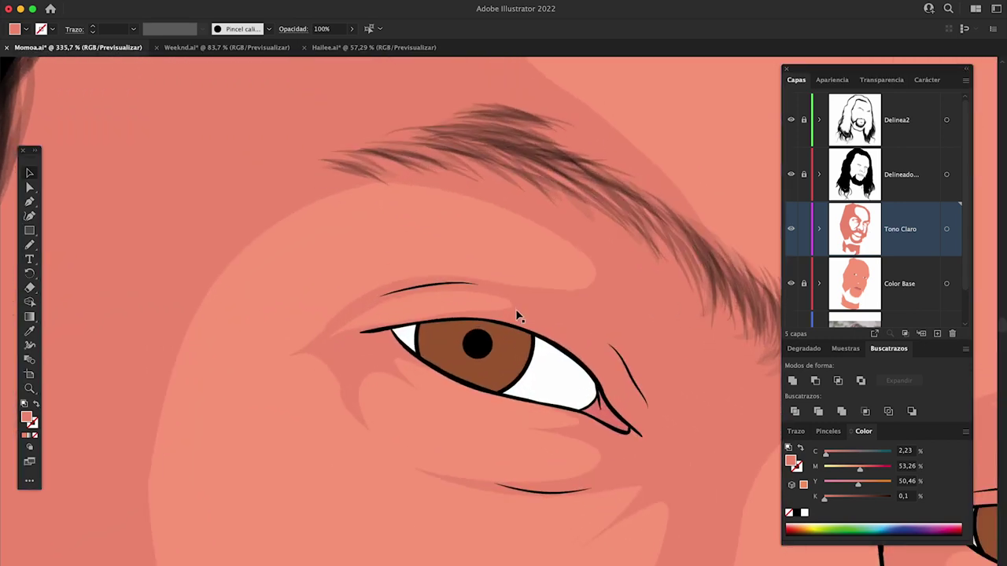
scroll(799, 285, "down", 2)
left_click(791, 246)
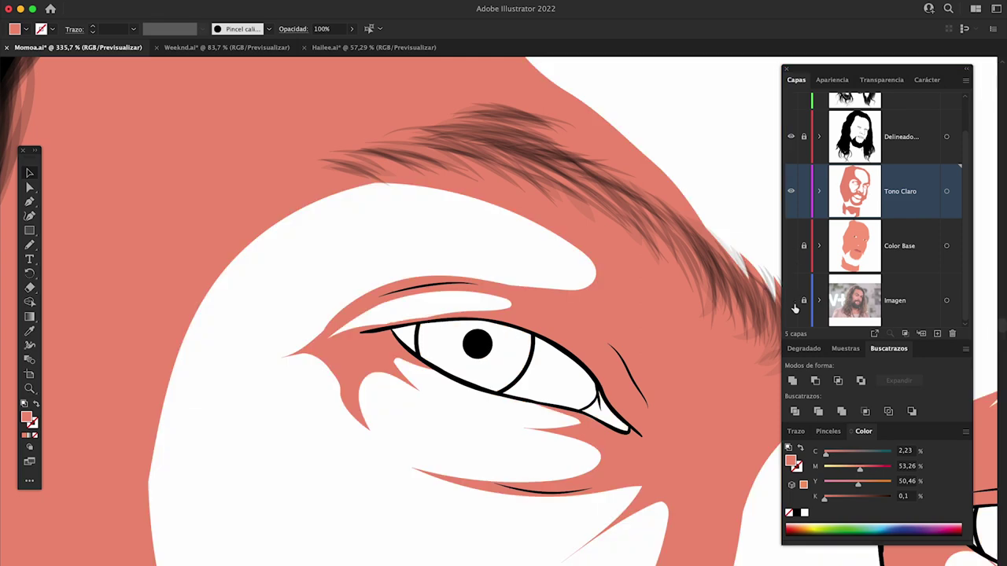
left_click(791, 301)
left_click(791, 191)
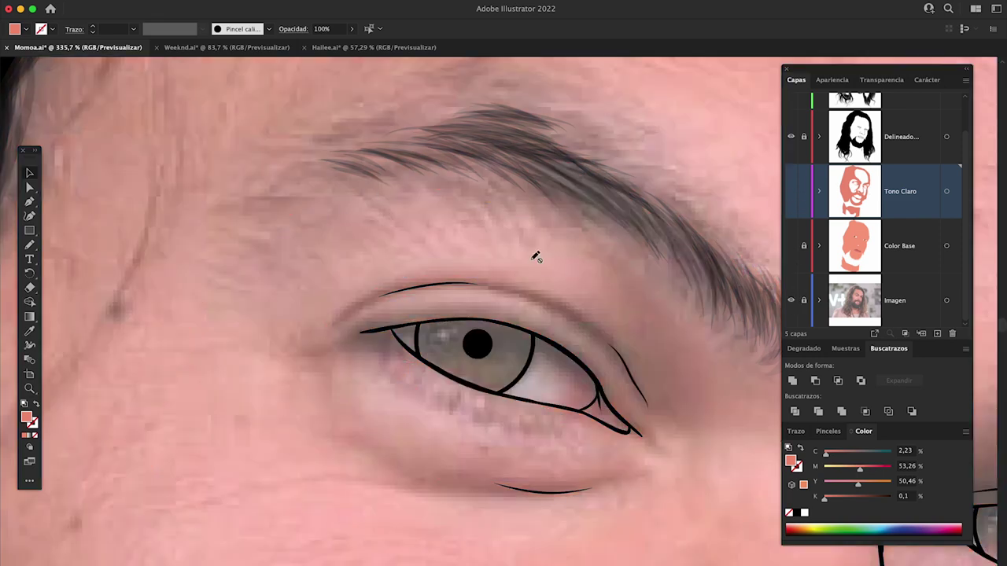
left_click(791, 191)
left_click(791, 245)
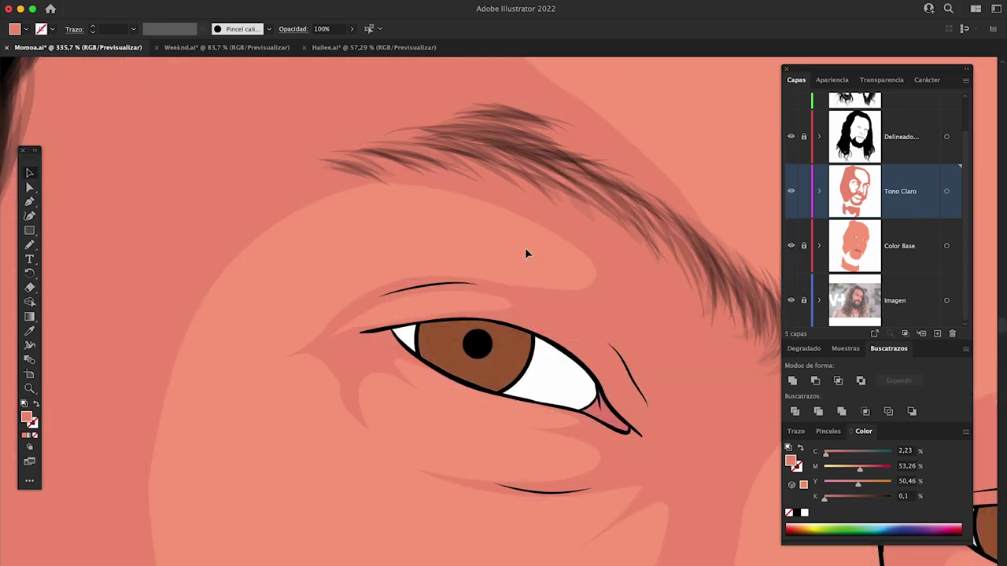
- Select the eyebrow shape and the light face-tone shapes to inspect them, then deselect
scroll(525, 253, "down", 4)
left_click(464, 223)
left_click(339, 250)
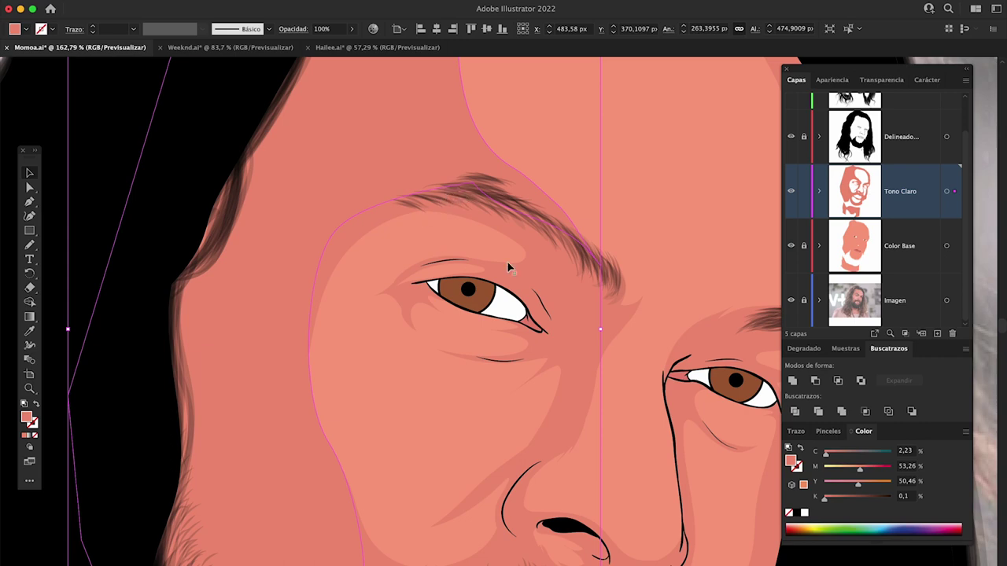
scroll(507, 267, "down", 3)
scroll(508, 267, "down", 3)
scroll(507, 268, "up", 3)
scroll(513, 220, "right", 3)
left_click(513, 220)
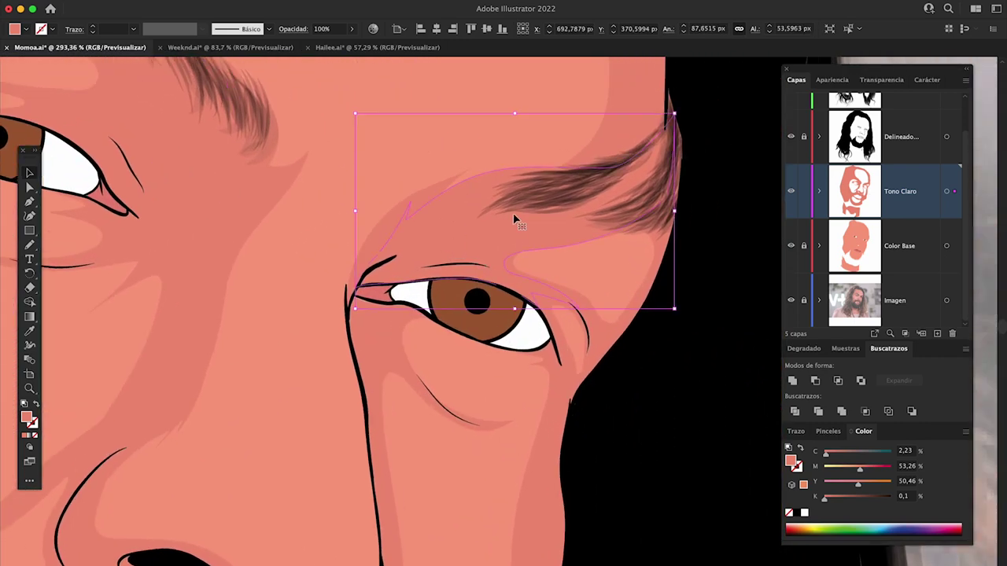
key("ctrl+shift+a")
- Hide Color Base and paint light tone beside the outer right brow
left_click(790, 246)
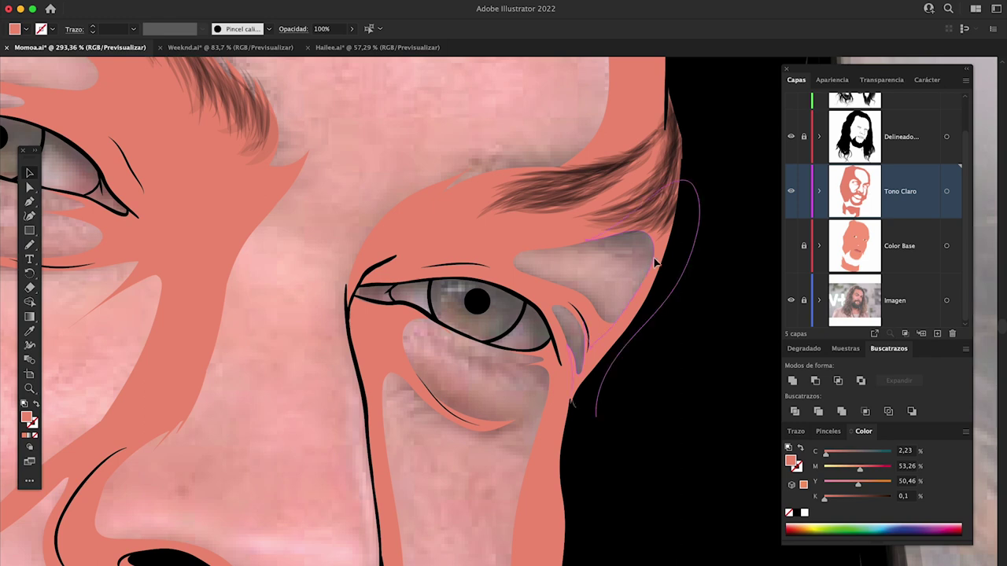
left_click_drag(649, 221, 651, 223)
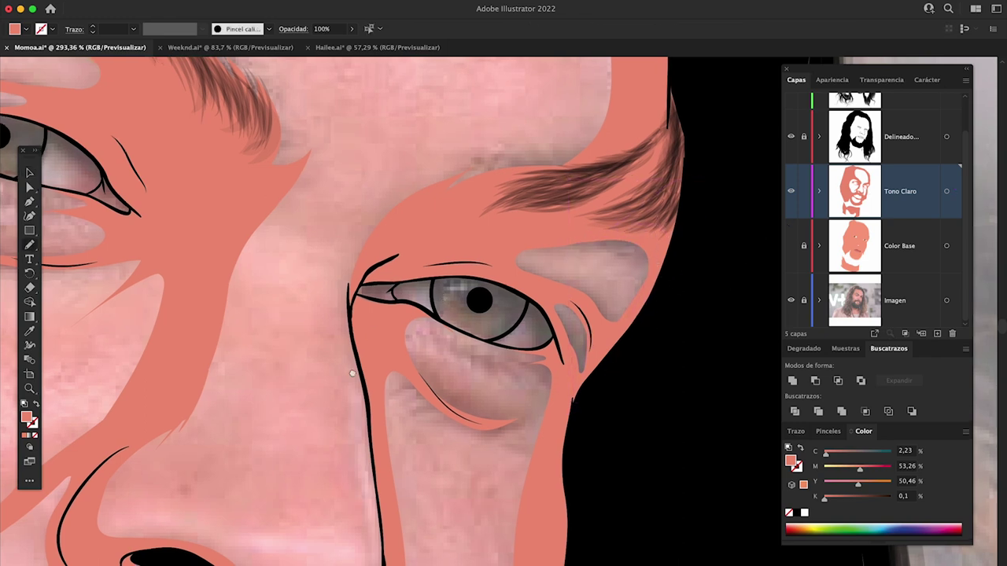
scroll(431, 331, "down", 3)
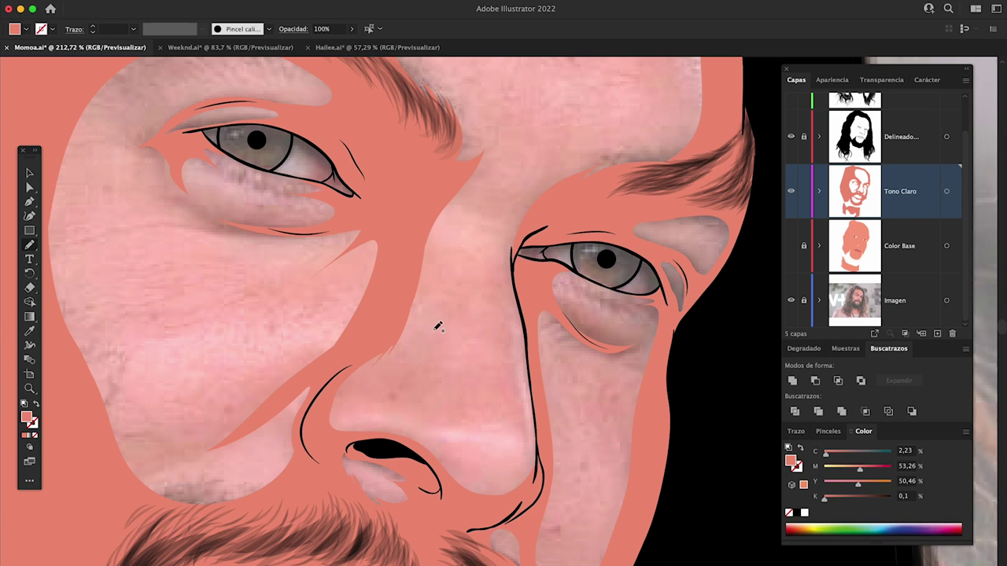
scroll(587, 281, "down", 10)
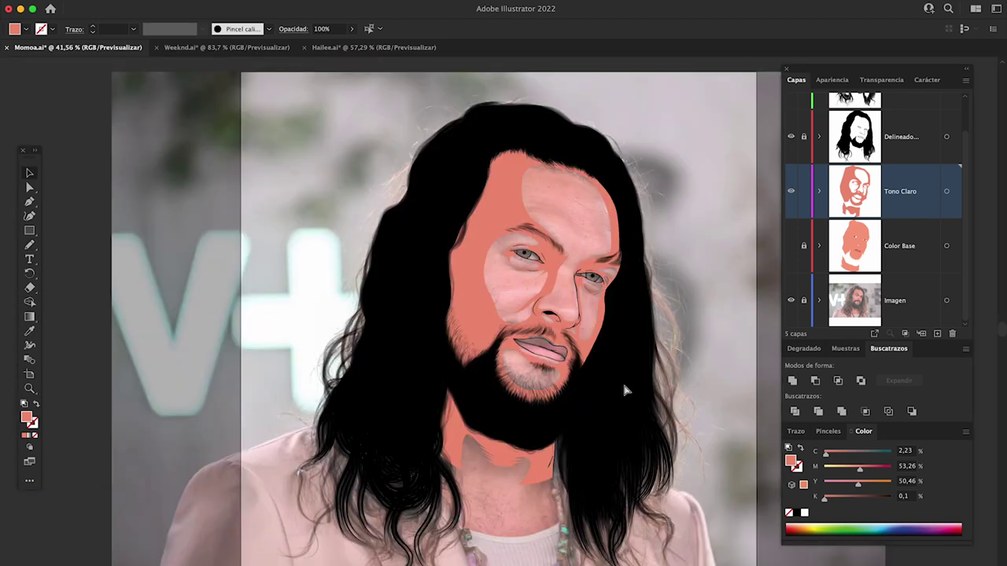
- Show Color Base, hide the reference photo, and switch to the Weeknd portrait
left_click(791, 246)
left_click(790, 300)
key("ctrl+Tab")
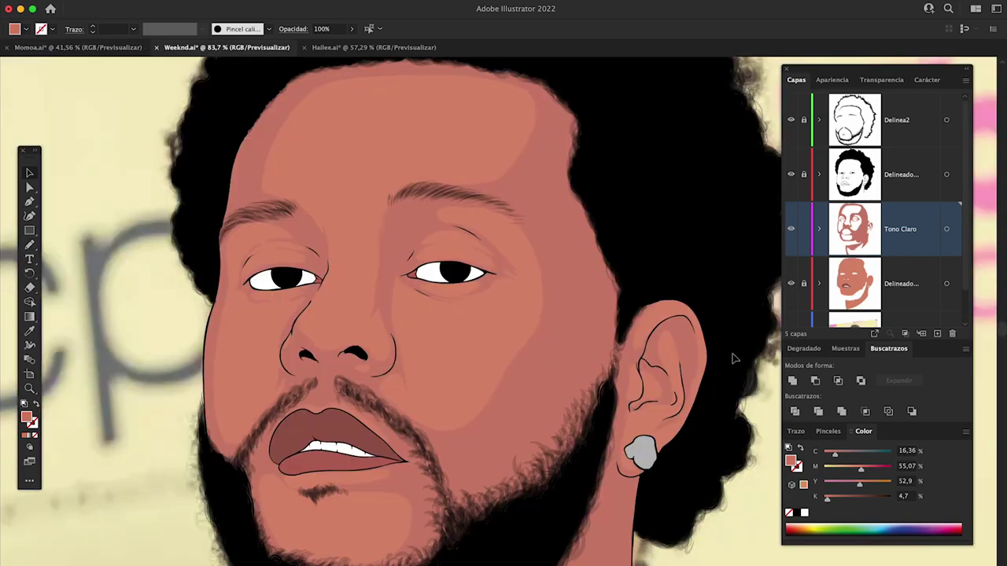
- Hide the Weeknd portrait's darker face layer to compare its tones
scroll(847, 287, "down", 2)
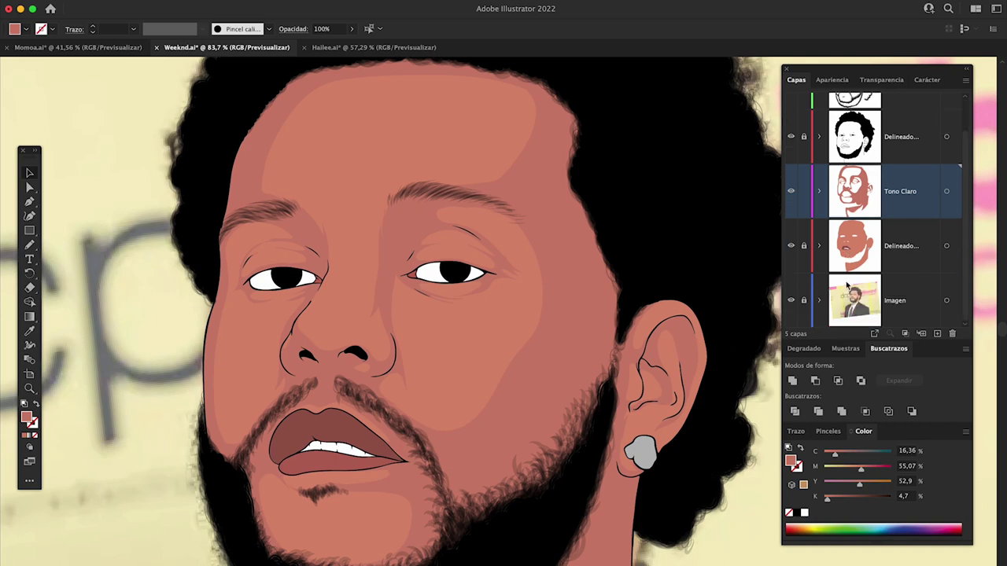
scroll(367, 279, "up", 2)
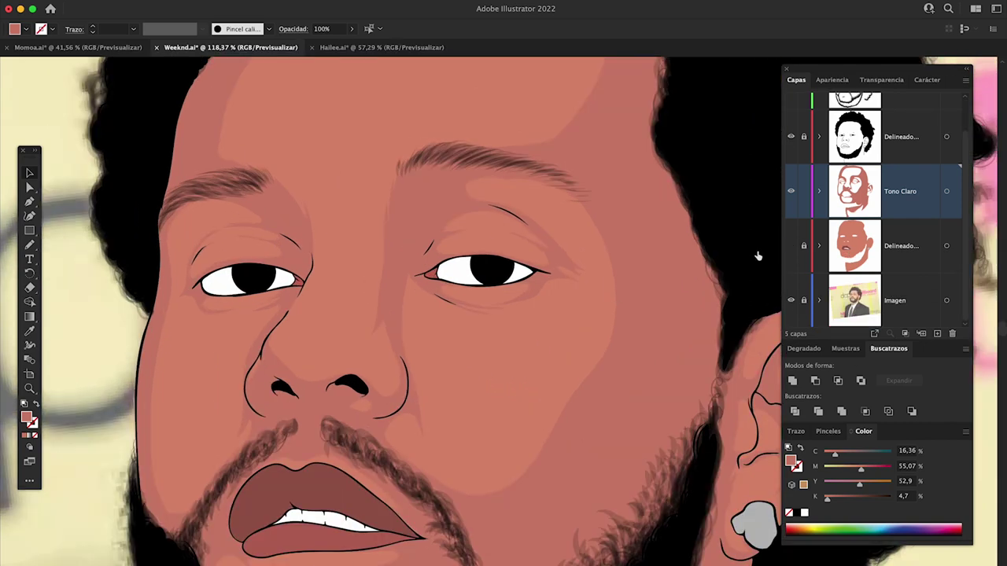
left_click(790, 245)
scroll(523, 285, "down", 1)
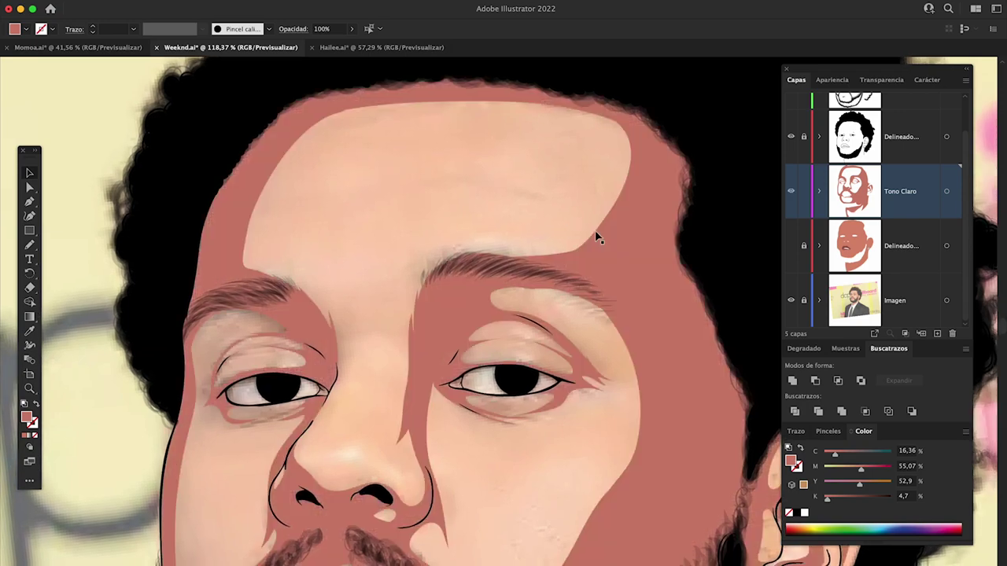
scroll(595, 231, "up", 1)
scroll(521, 262, "down", 3)
scroll(507, 315, "down", 2)
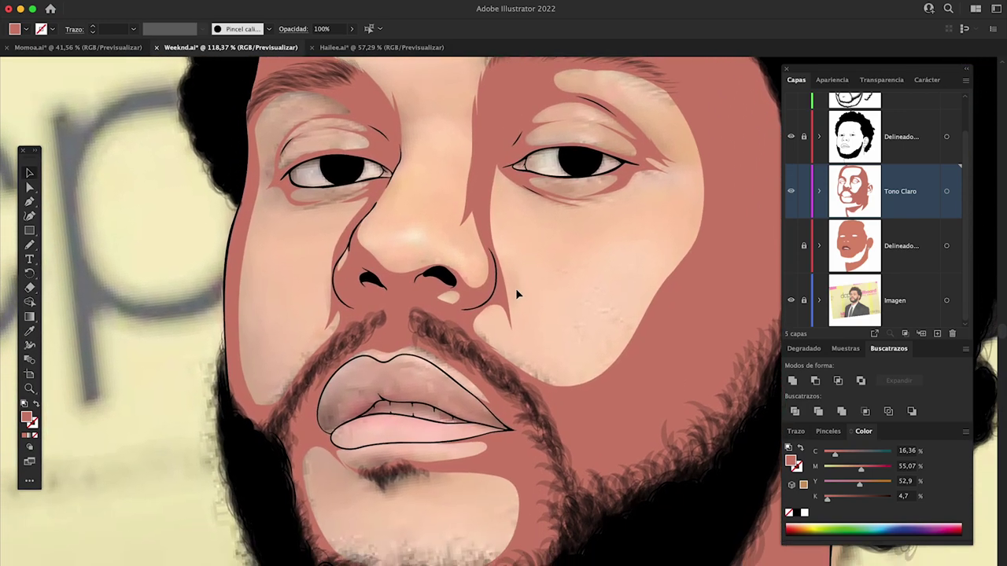
scroll(374, 175, "up", 2)
- Inspect the eyebrow highlight and skin paths with Direct Selection, then deselect
key("a")
left_click(443, 177)
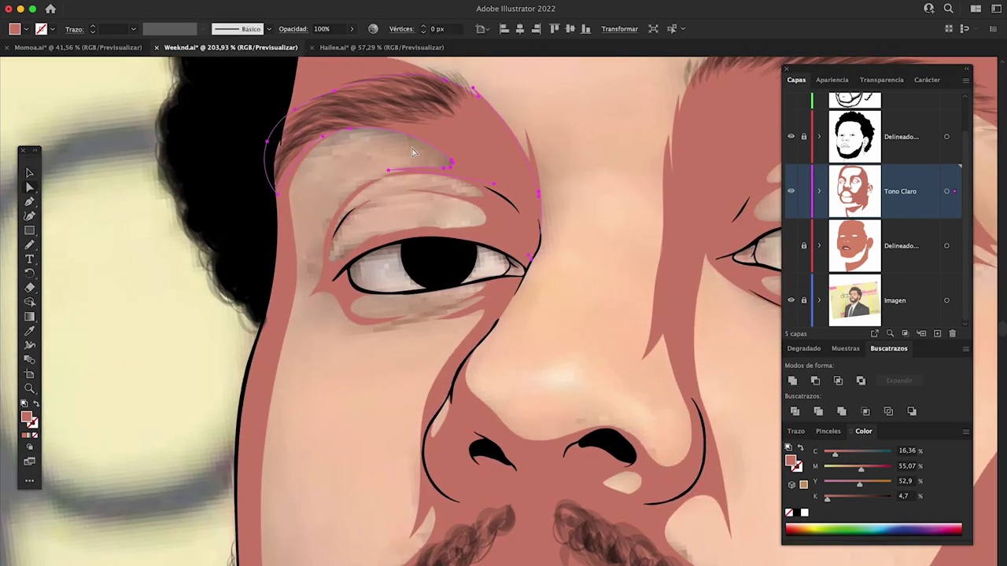
scroll(453, 169, "up", 2)
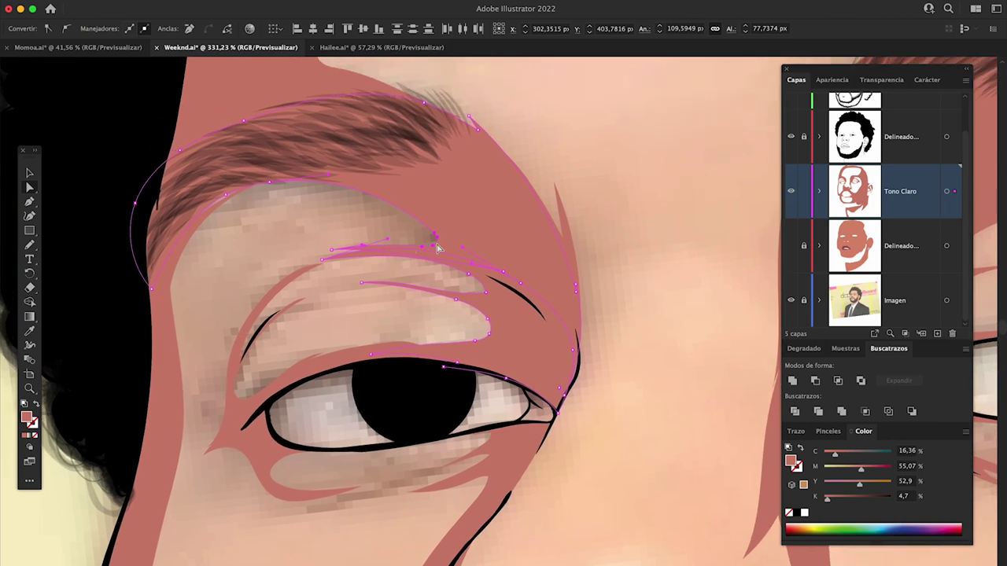
left_click(272, 188)
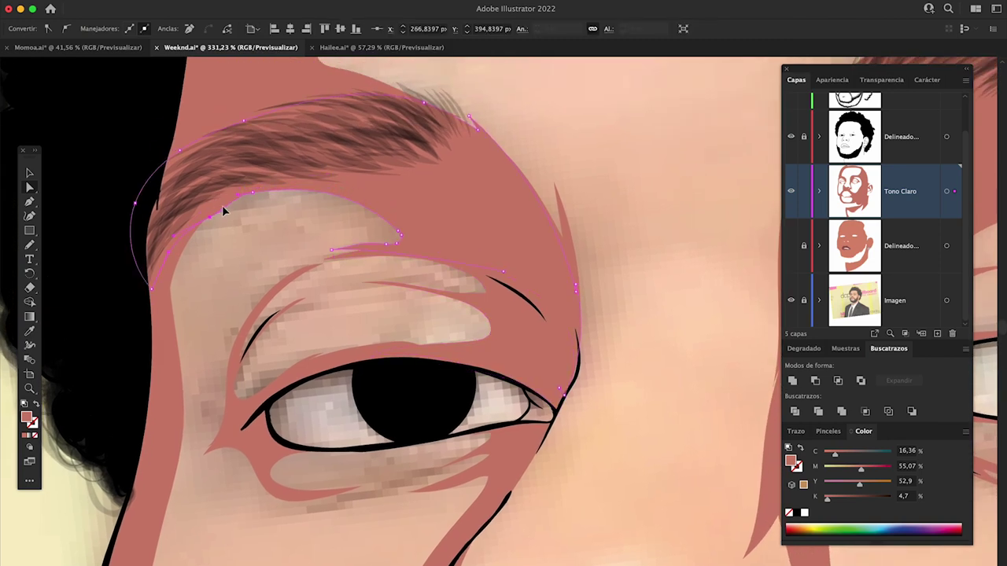
key("super+shift+a")
scroll(256, 242, "down", 3)
scroll(257, 242, "down", 5)
scroll(586, 351, "up", 4)
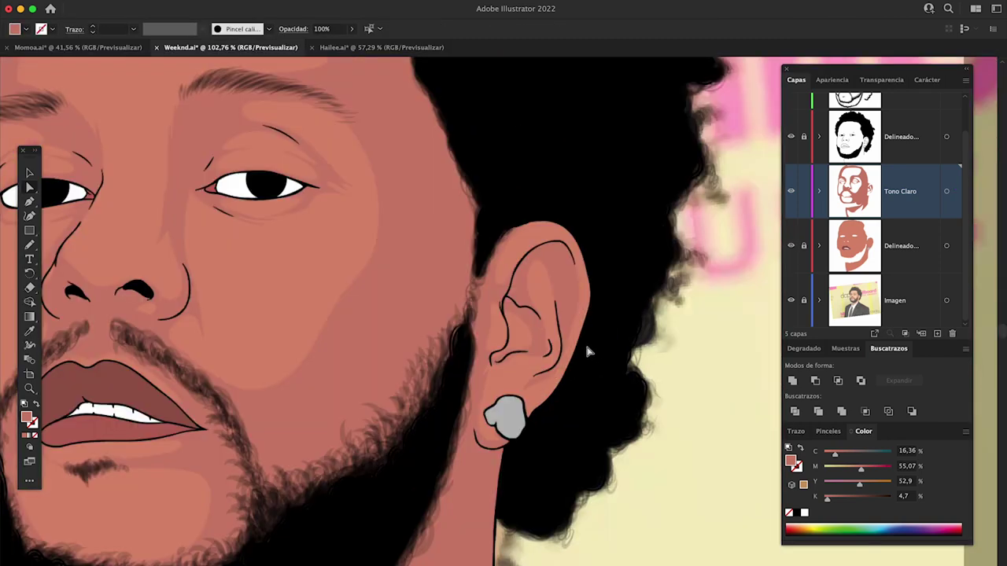
scroll(586, 351, "up", 3)
- Pan and zoom over the Weeknd nose and mouth, then switch to the Hailee portrait
mouse_move(257, 322)
left_mouse_down()
mouse_move(410, 337)
mouse_move(572, 297)
left_mouse_up()
scroll(565, 298, "down", 3)
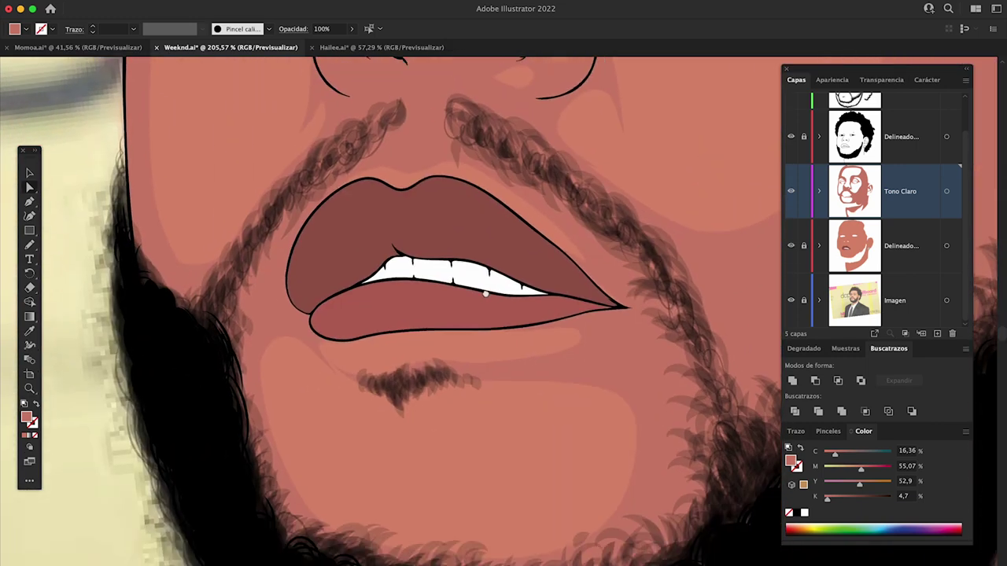
scroll(483, 291, "down", 5)
scroll(417, 206, "down", 3)
scroll(362, 160, "up", 2)
scroll(460, 279, "up", 3)
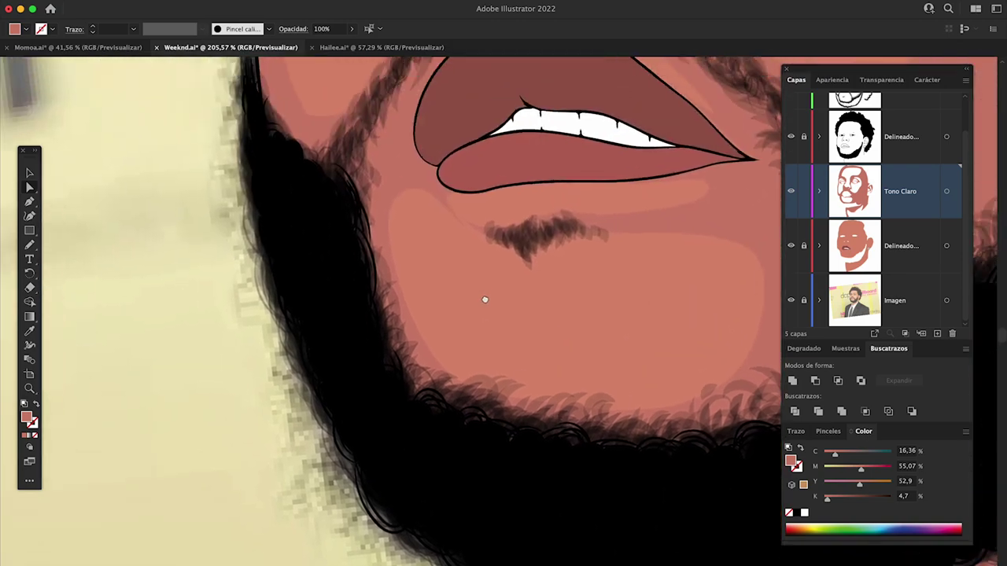
scroll(483, 298, "up", 3)
scroll(420, 354, "up", 3)
scroll(416, 375, "up", 3)
scroll(314, 383, "down", 4)
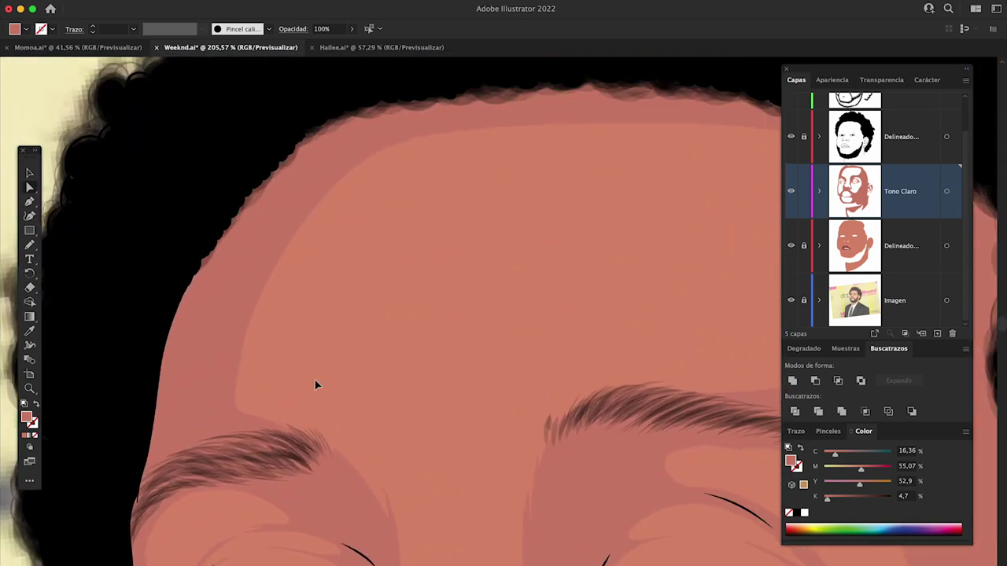
scroll(720, 334, "down", 4)
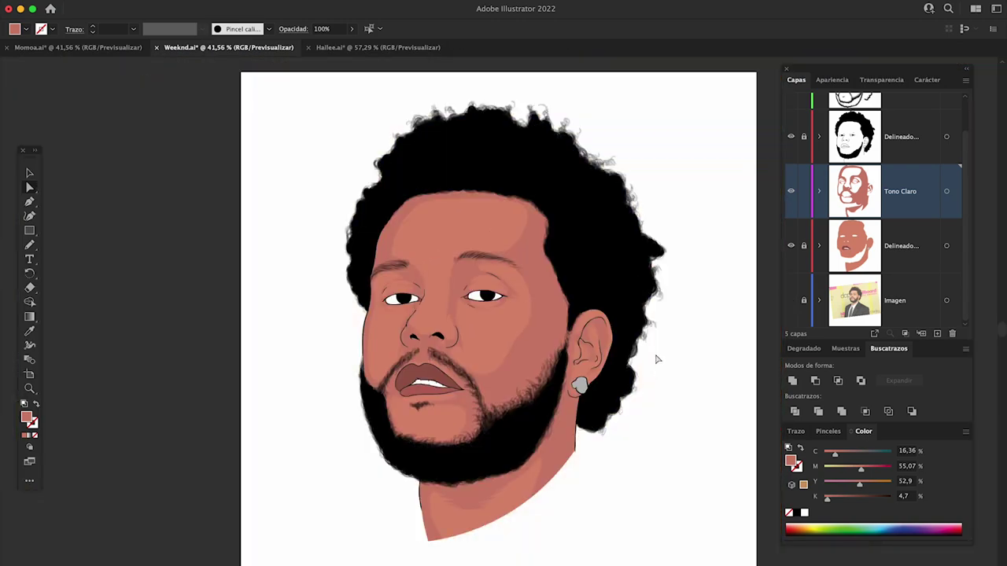
key("super+plus")
scroll(767, 331, "down", 1)
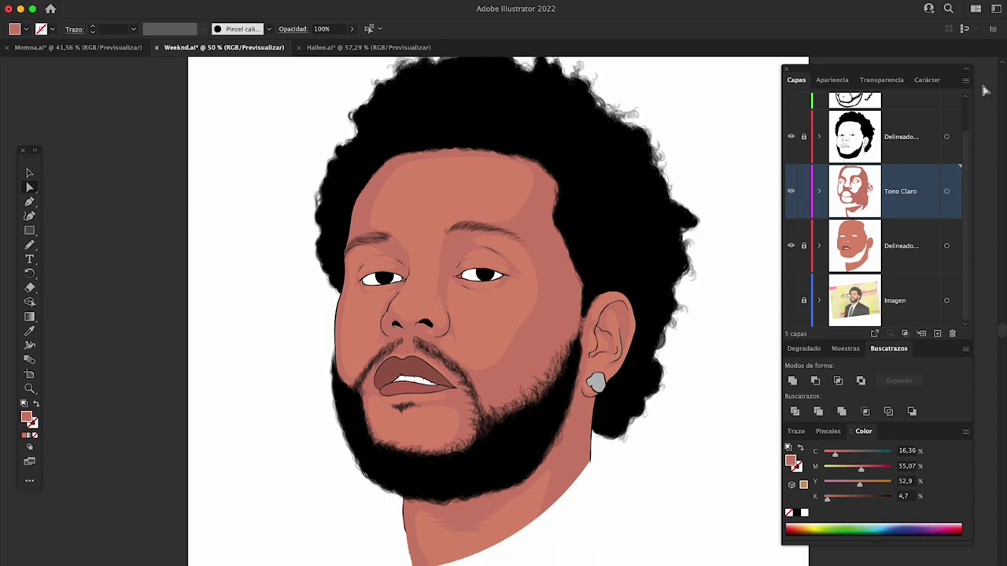
scroll(742, 148, "up", 2)
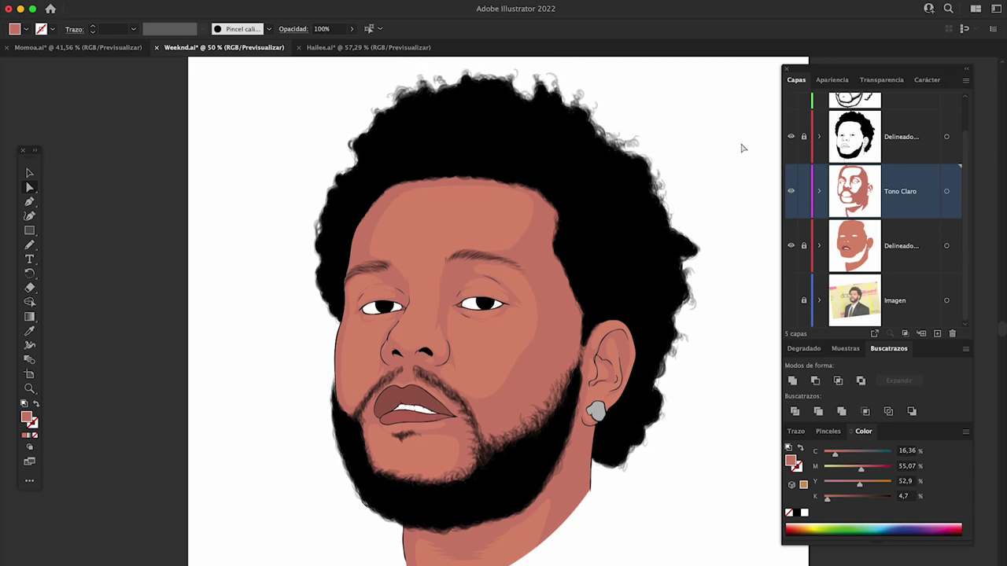
key("super+grave")
left_click_drag(714, 307, 799, 256)
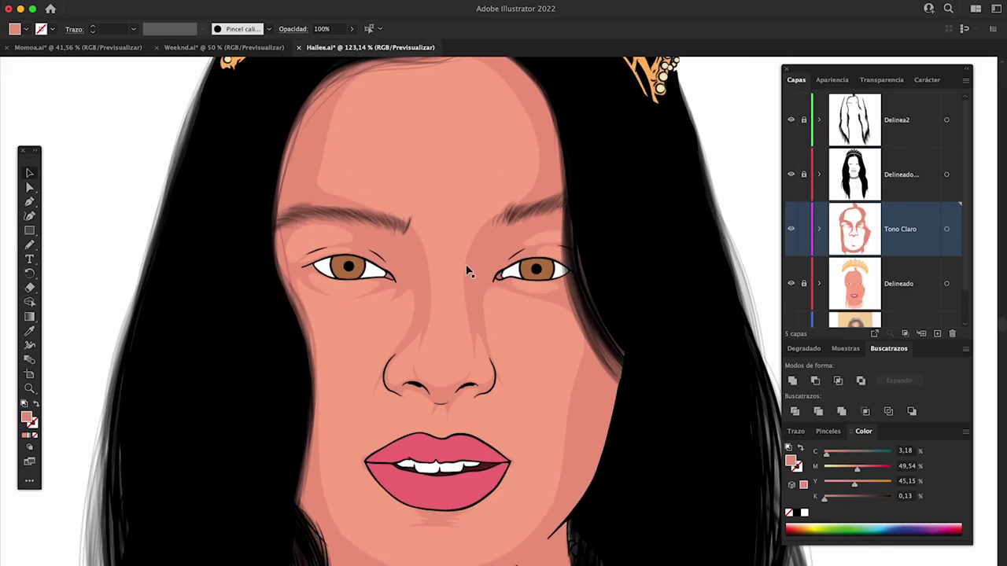
left_click(790, 245)
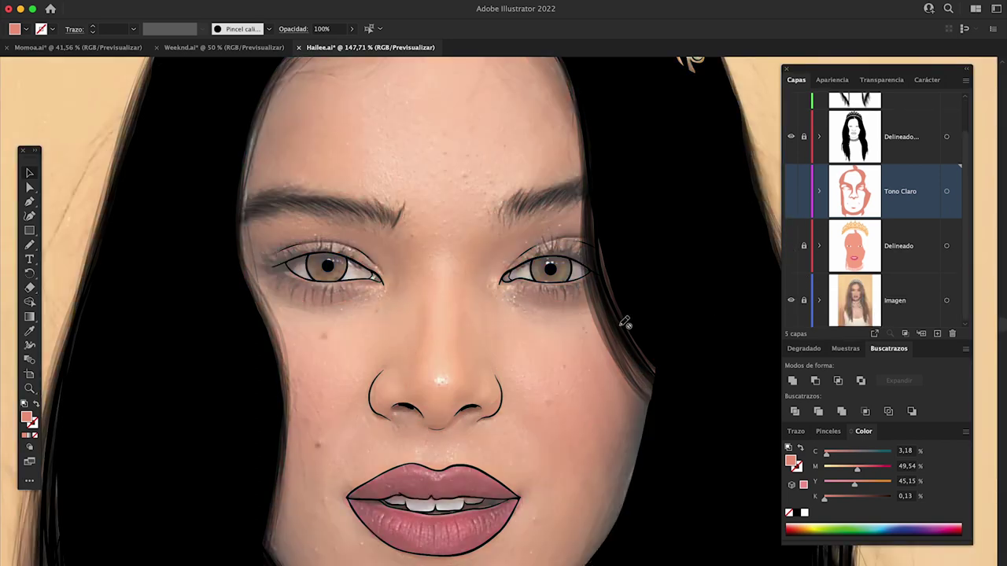
scroll(624, 314, "down", 4)
left_click(791, 245)
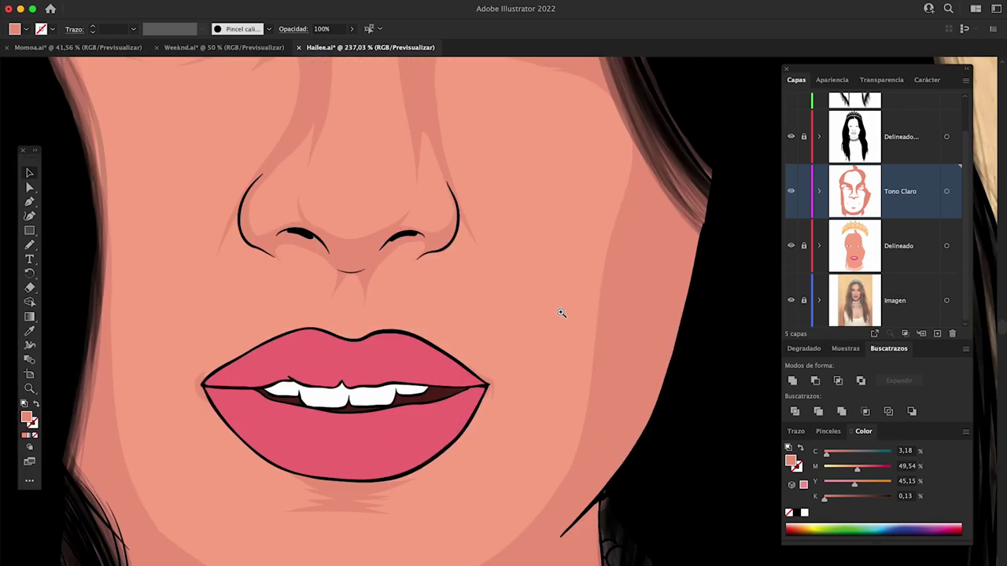
scroll(562, 313, "up", 10)
left_click(541, 299)
left_click(531, 299)
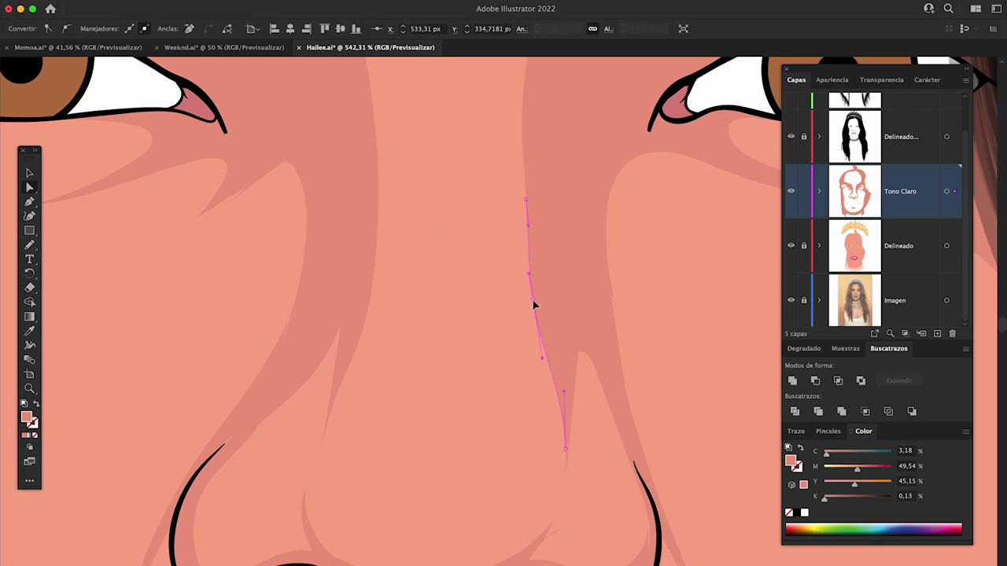
scroll(532, 299, "down", 5)
scroll(506, 321, "down", 5)
scroll(490, 352, "down", 5)
left_click(791, 300)
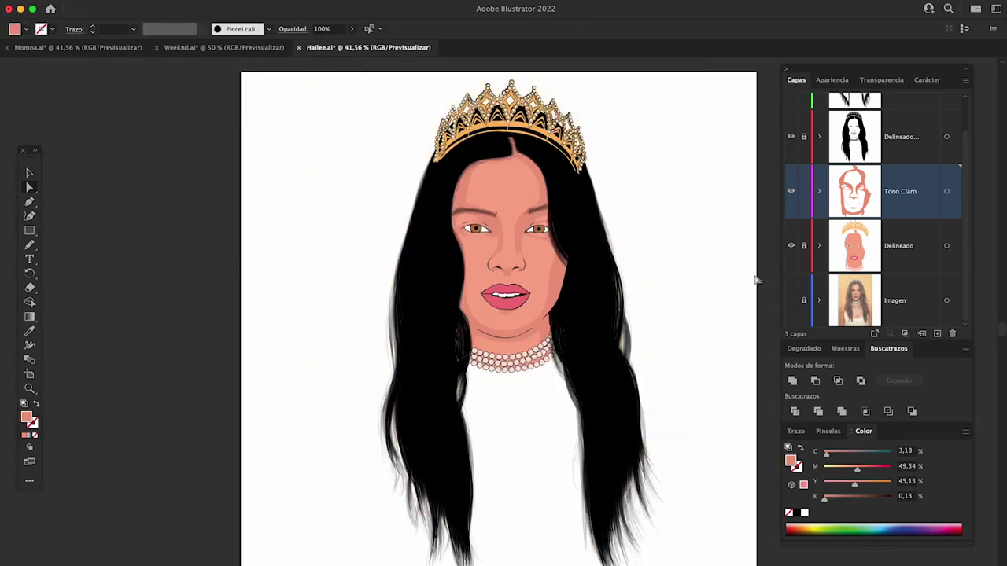
scroll(520, 226, "up", 3)
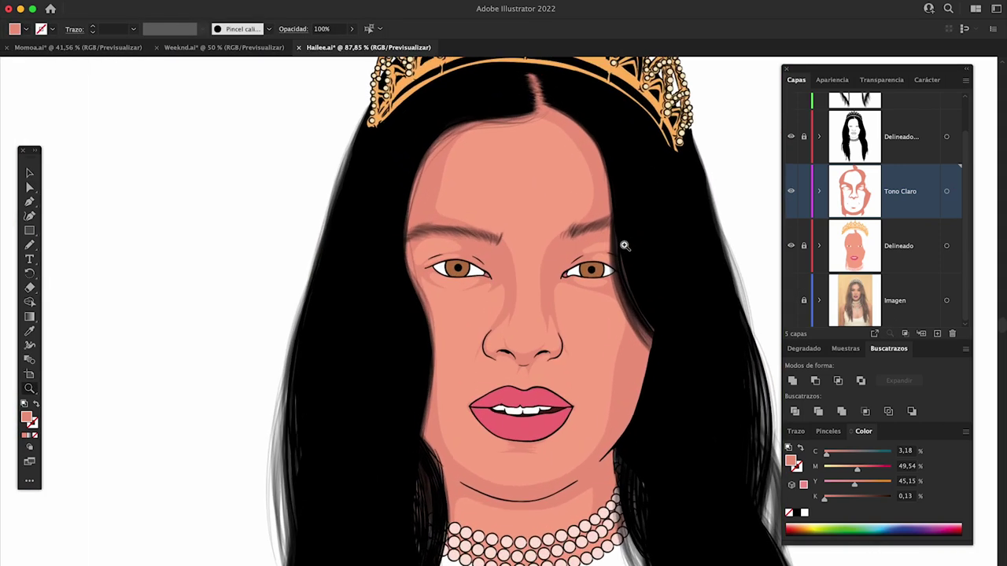
scroll(625, 243, "up", 3)
scroll(697, 299, "up", 2)
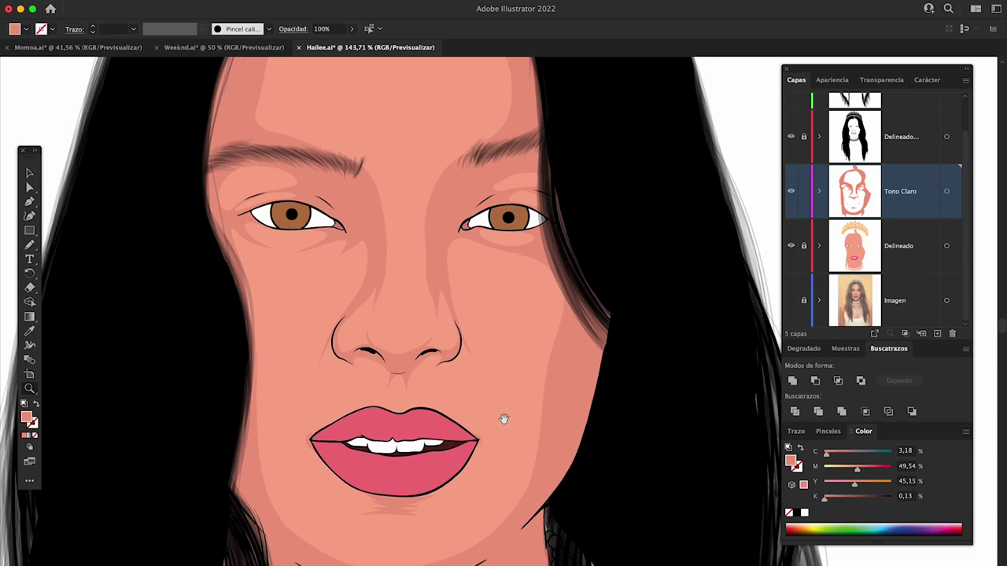
left_click_drag(504, 418, 611, 321)
scroll(611, 321, "up", 1)
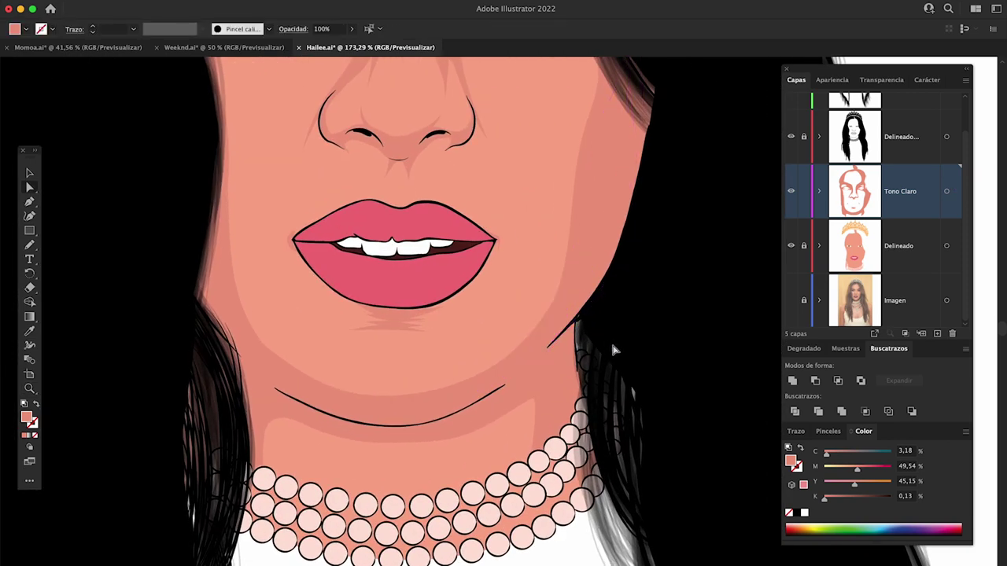
key("super+0")
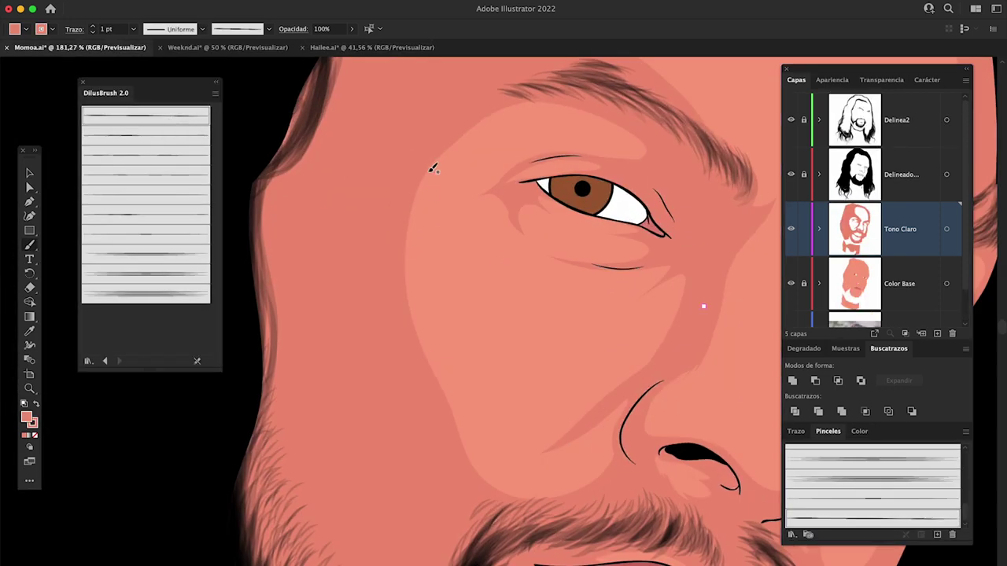
- Select the next DilusBrush texture brush and rotate the view to tilt the face
key("period")
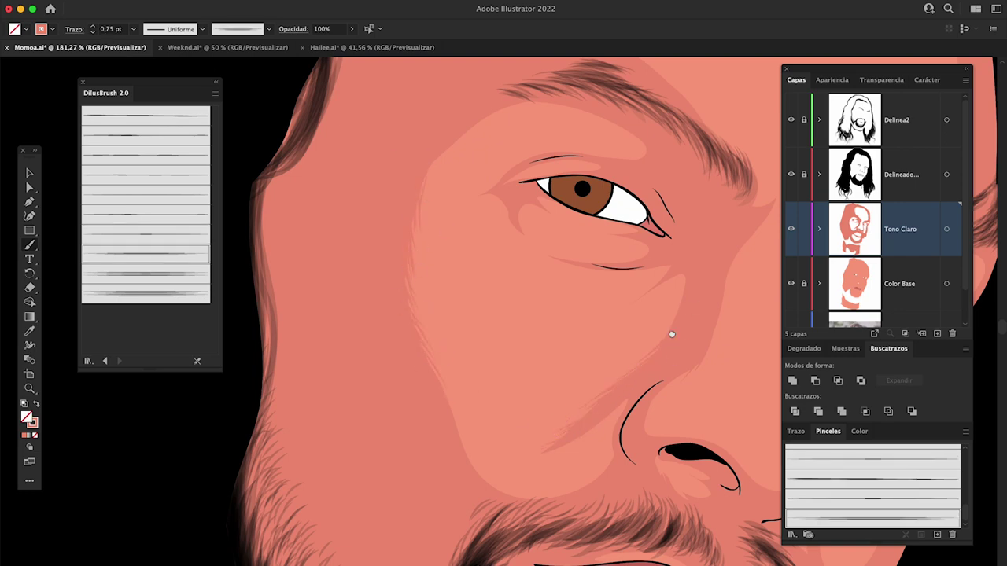
scroll(672, 334, "up", 2)
scroll(682, 332, "down", 3)
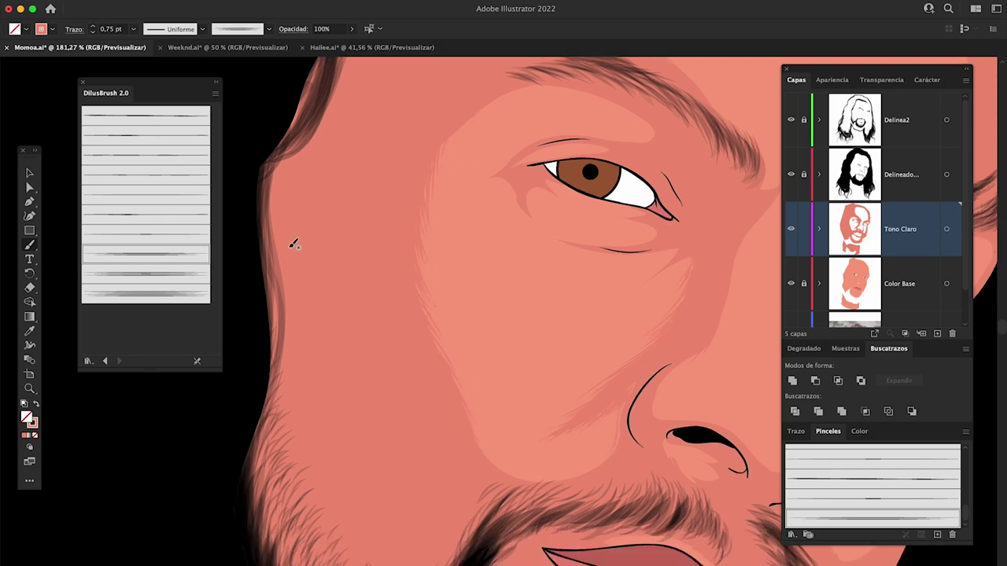
mouse_move(294, 244)
left_mouse_down()
mouse_move(531, 405)
mouse_move(462, 190)
left_mouse_up()
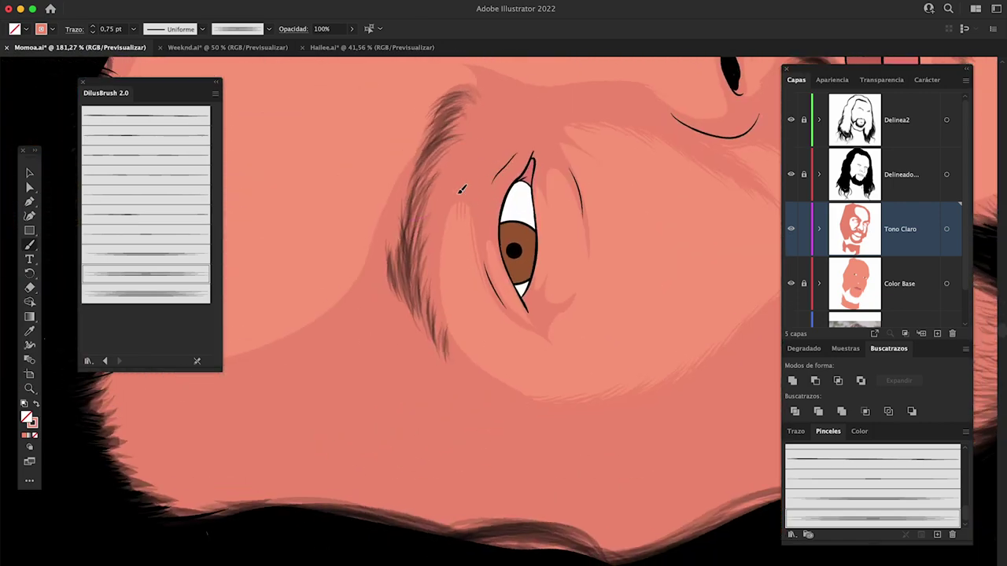
scroll(528, 333, "up", 5)
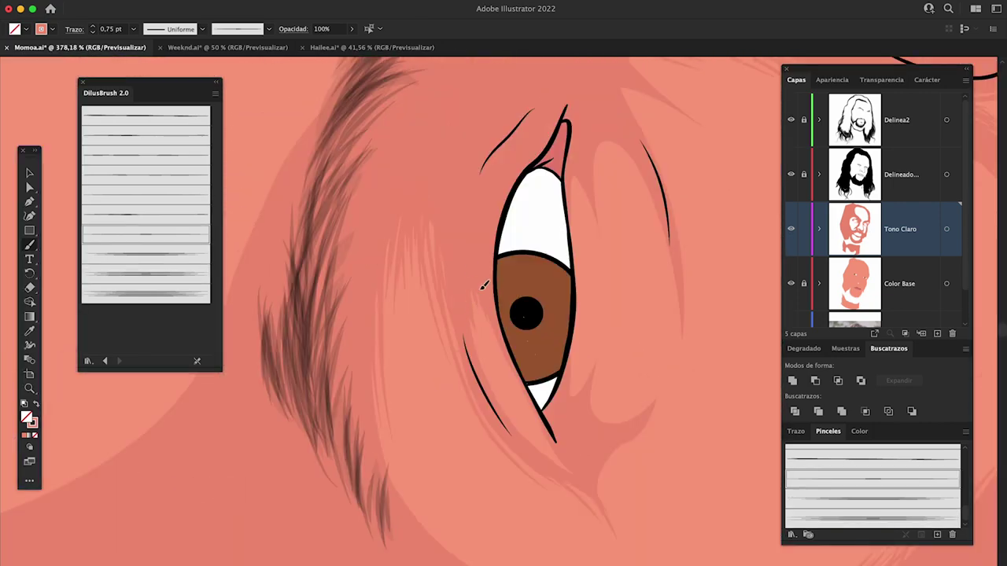
left_click_drag(539, 128, 486, 309)
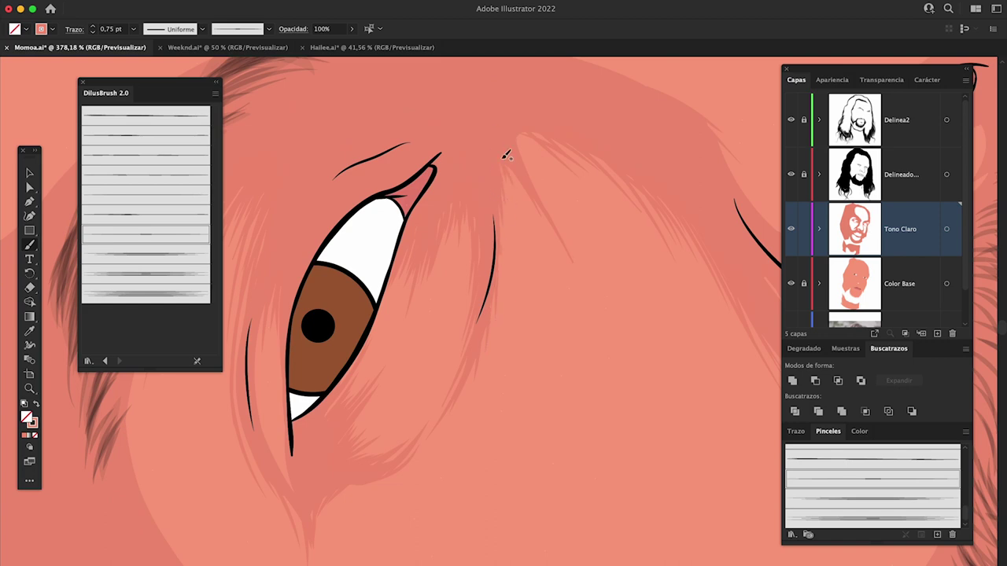
- Zoom and rotate the view to inspect the eye area
scroll(542, 164, "down", 5)
scroll(616, 194, "down", 3)
scroll(362, 393, "down", 2)
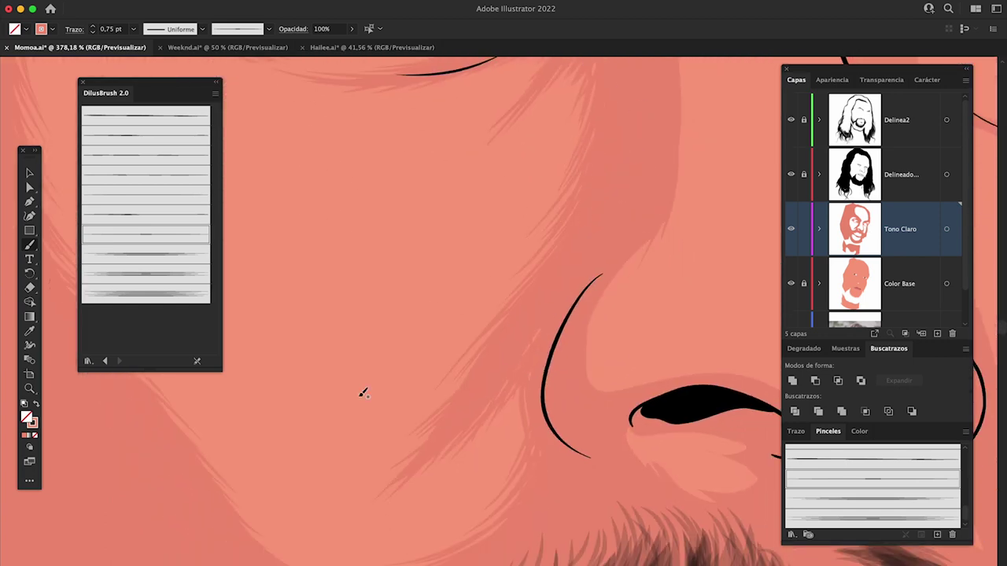
scroll(331, 309, "up", 3)
scroll(331, 309, "up", 2)
scroll(367, 269, "up", 3)
scroll(400, 135, "up", 3)
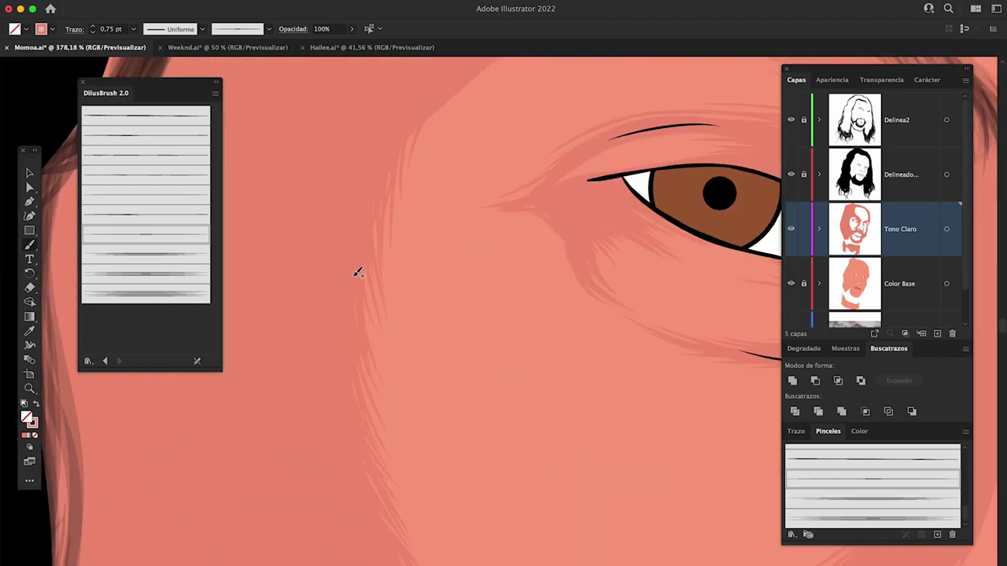
scroll(355, 272, "down", 3)
left_click_drag(401, 164, 486, 401)
- Zoom back out over the Momoa portrait, then bring up the Weeknd portrait
scroll(471, 234, "down", 3)
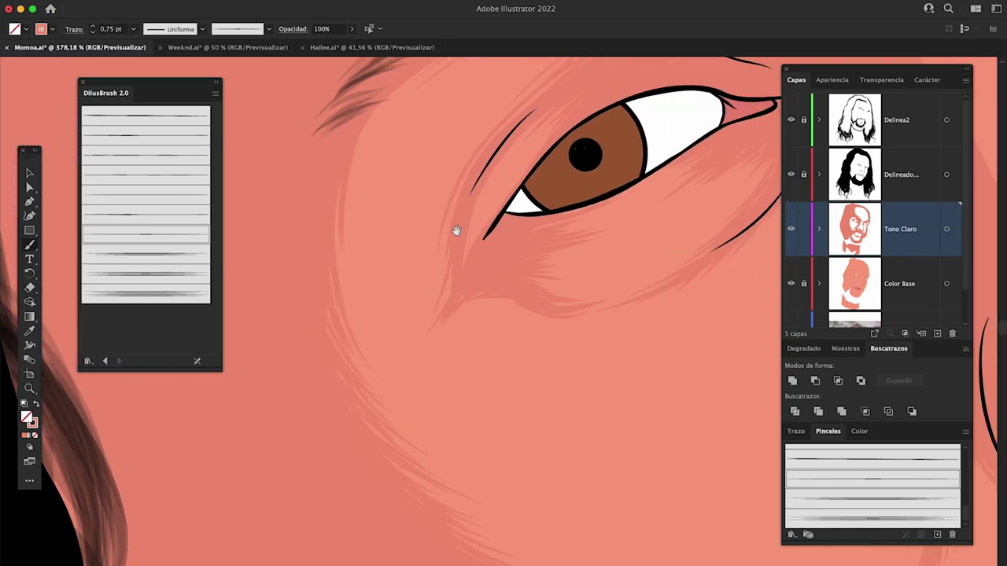
scroll(483, 213, "down", 2)
scroll(504, 236, "up", 5)
scroll(519, 244, "down", 3)
scroll(518, 233, "up", 3)
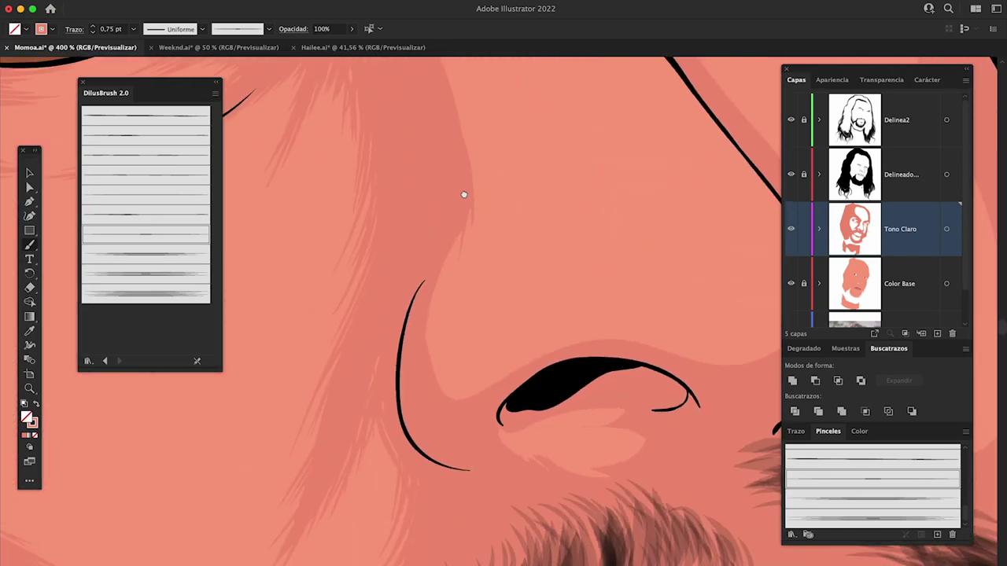
scroll(463, 195, "up", 3)
scroll(435, 232, "down", 1)
scroll(461, 205, "down", 3)
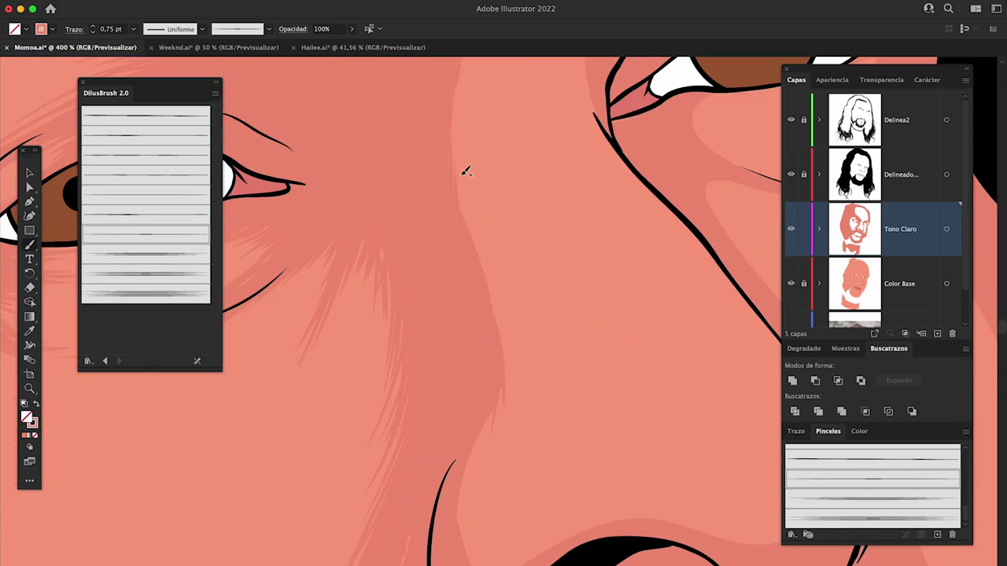
scroll(488, 377, "down", 3)
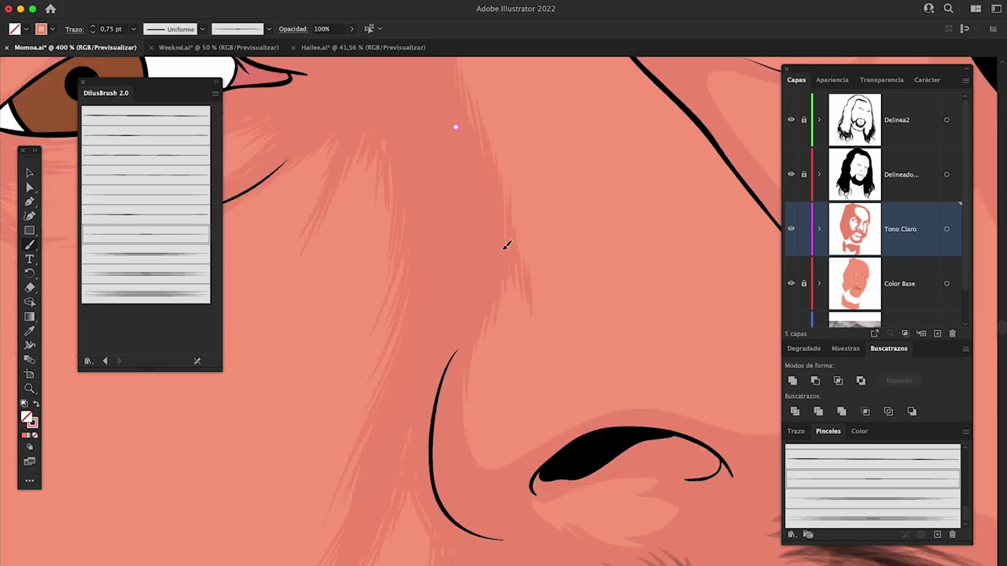
scroll(488, 315, "down", 2)
scroll(490, 325, "down", 3)
key("ctrl+Tab")
- Pan and zoom around the Weeknd.ai portrait to inspect it
scroll(405, 256, "up", 2)
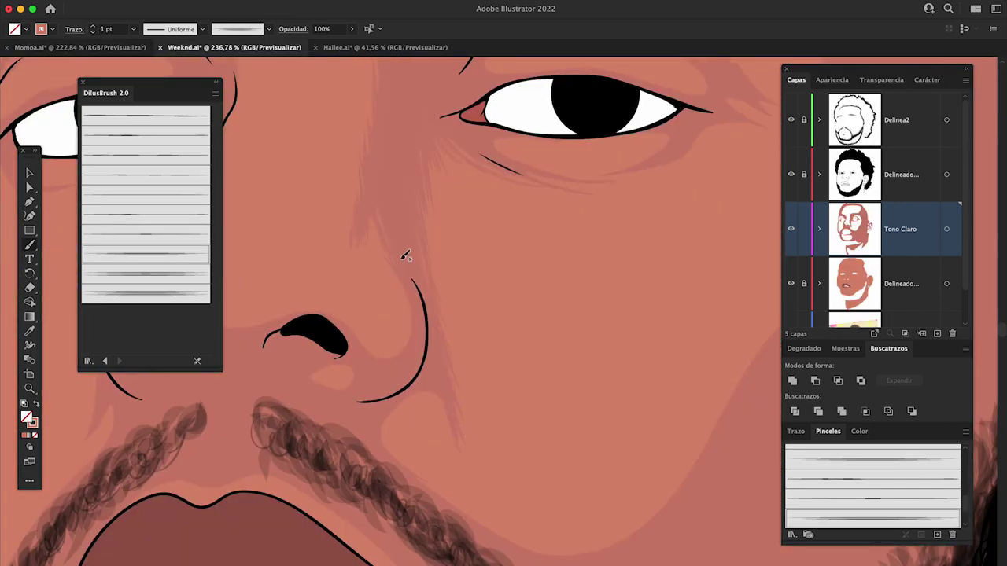
scroll(405, 256, "down", 5)
scroll(432, 299, "up", 1)
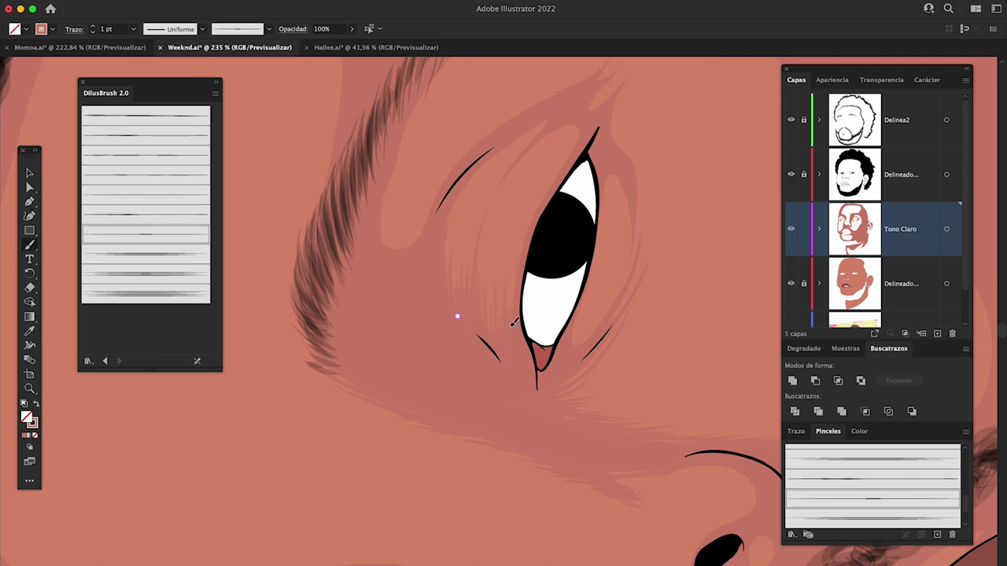
scroll(513, 322, "up", 2)
scroll(488, 260, "left", 1)
scroll(459, 252, "down", 1)
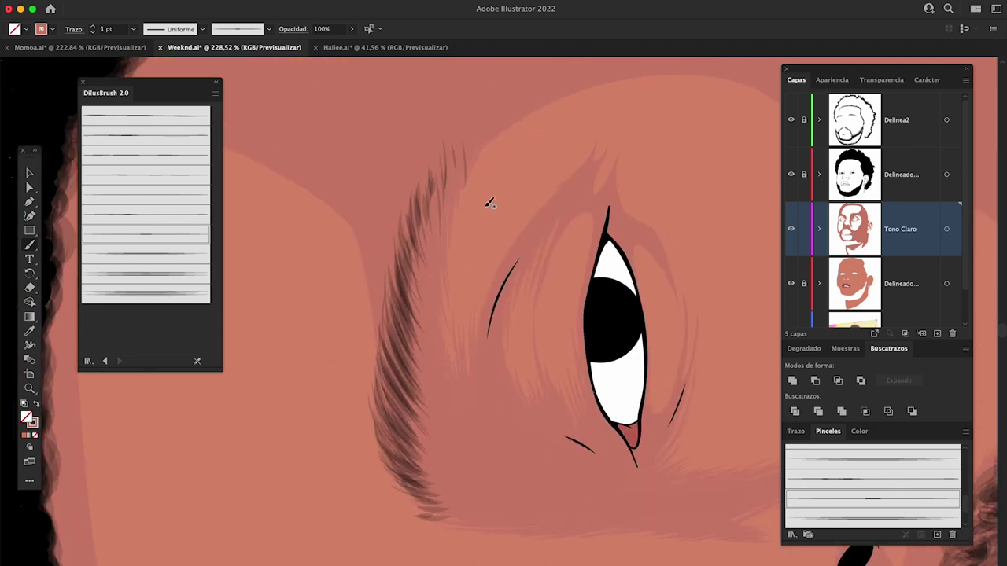
scroll(563, 206, "up", 1)
scroll(537, 241, "right", 1)
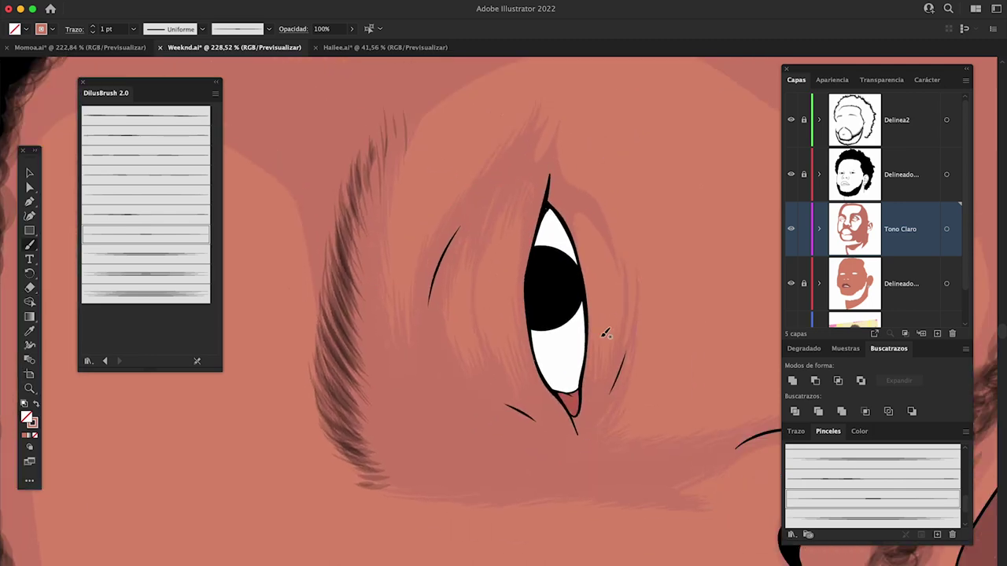
scroll(602, 333, "up", 1)
scroll(551, 330, "left", 2)
scroll(508, 360, "down", 2)
scroll(508, 360, "down", 2)
scroll(537, 206, "right", 2)
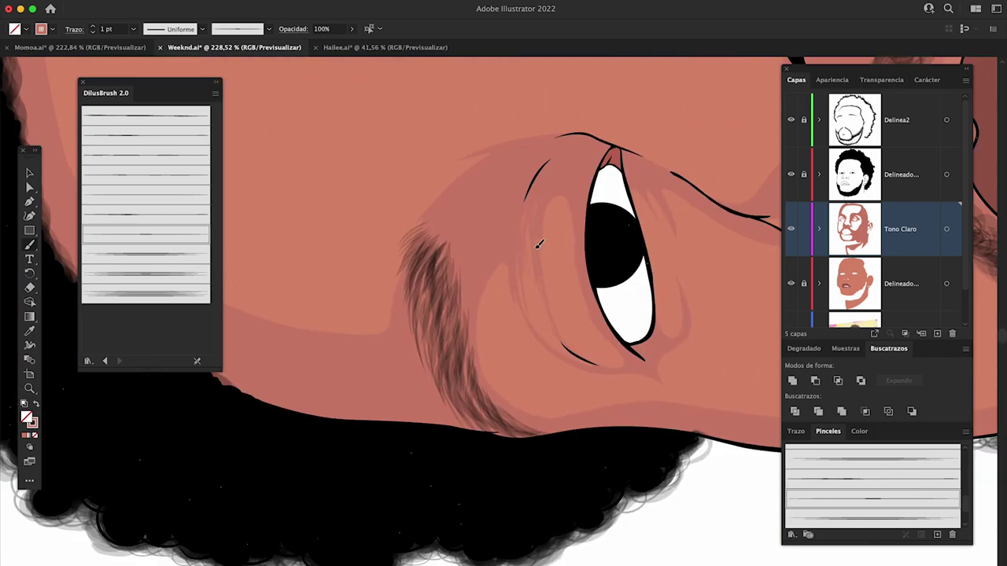
scroll(539, 245, "down", 2)
scroll(488, 236, "down", 2)
scroll(511, 259, "up", 3)
scroll(582, 272, "down", 3)
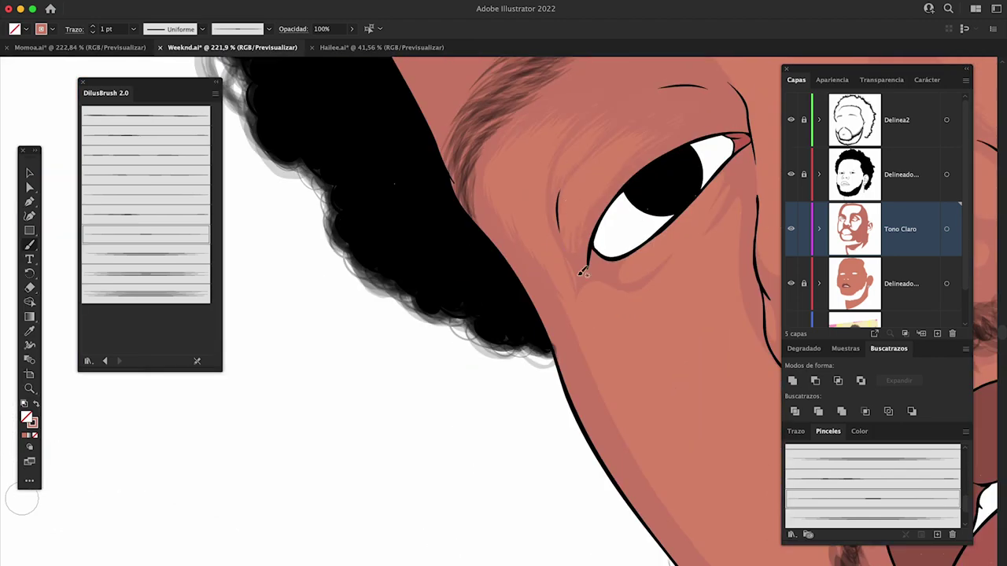
scroll(605, 194, "down", 2)
scroll(514, 292, "down", 5)
scroll(495, 342, "up", 4)
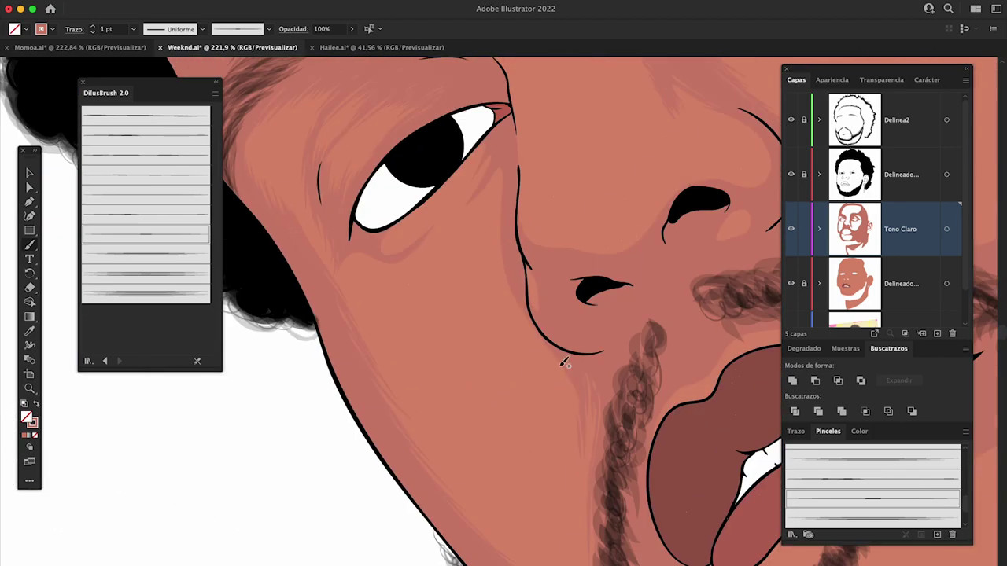
scroll(541, 356, "up", 2)
scroll(493, 315, "up", 2)
scroll(467, 278, "up", 2)
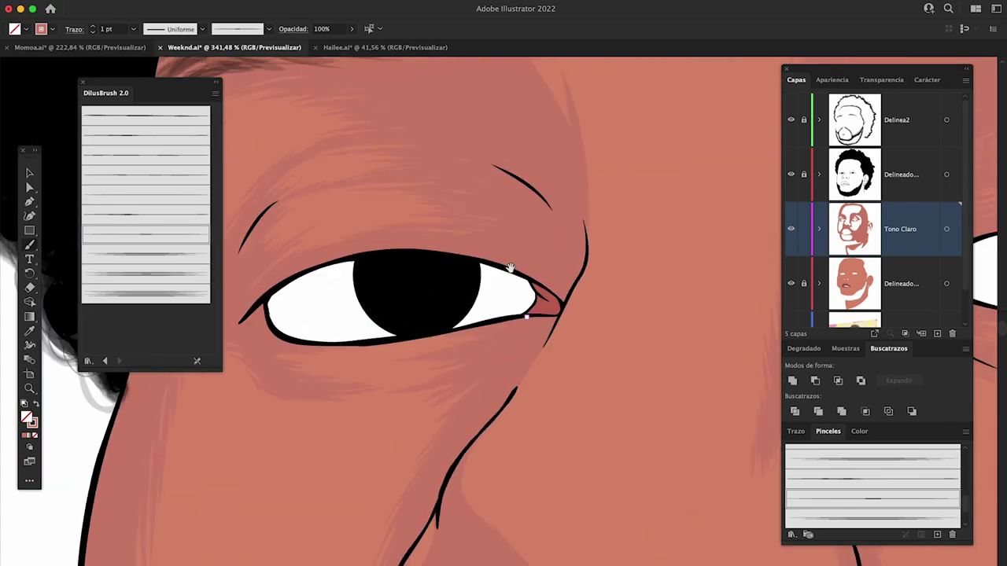
scroll(517, 270, "up", 2)
scroll(578, 130, "down", 2)
scroll(557, 310, "down", 2)
- In Hailee.ai, paint two DilusBrush strokes beside the eye and nose on Tono Claro
key("ctrl+Tab")
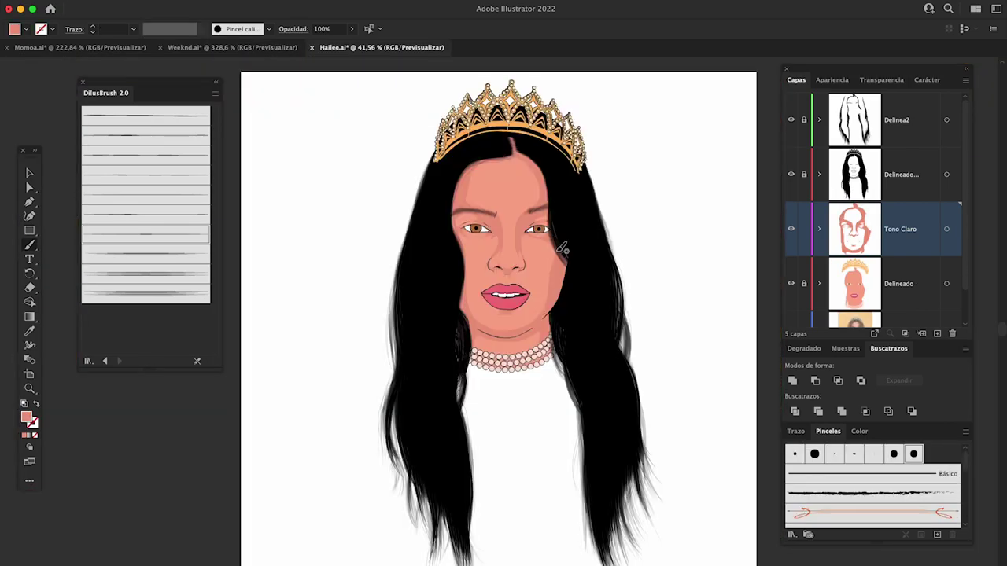
scroll(522, 244, "up", 5)
scroll(519, 245, "up", 3)
scroll(519, 236, "up", 3)
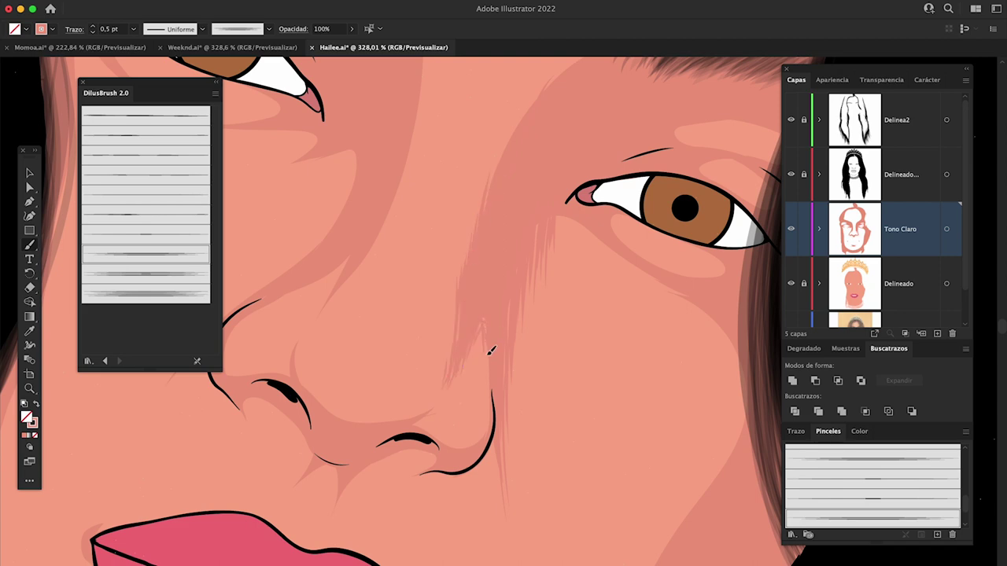
scroll(519, 207, "down", 3)
scroll(504, 330, "up", 3)
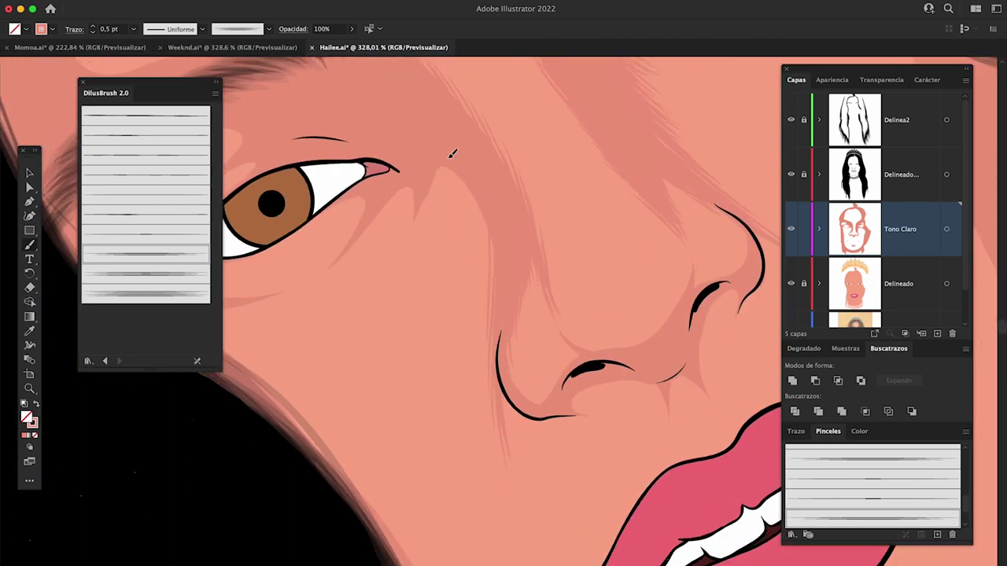
left_click_drag(448, 167, 417, 232)
left_click_drag(486, 279, 475, 208)
scroll(476, 208, "down", 2)
scroll(601, 278, "up", 3)
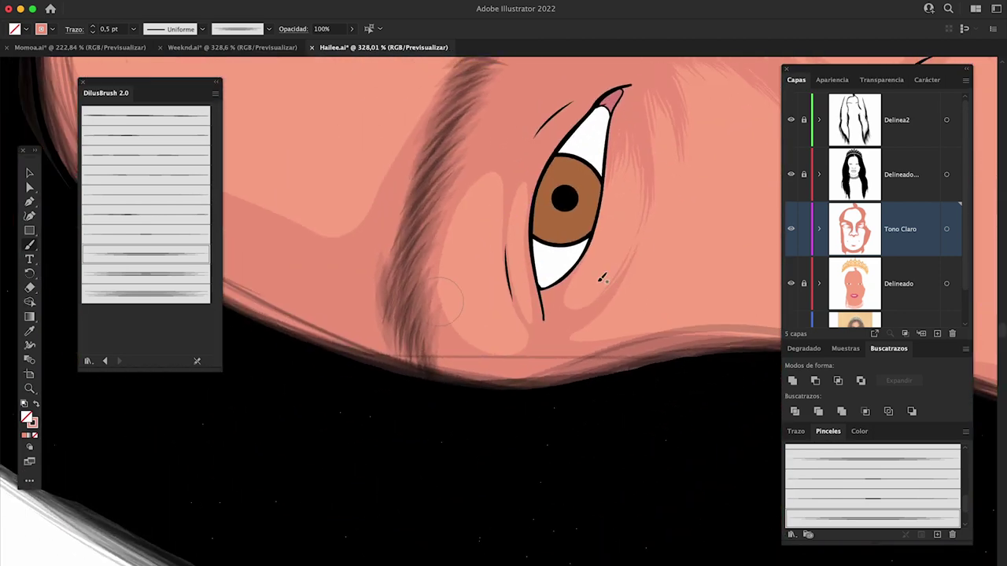
scroll(498, 174, "down", 2)
scroll(545, 344, "up", 2)
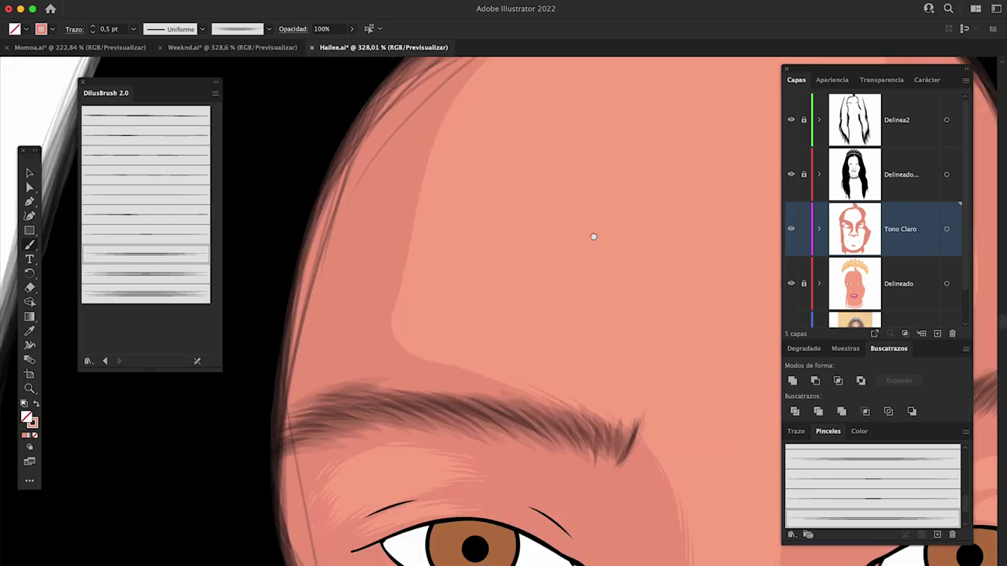
- Reset the canvas rotation so the face is upright again
key("super+shift+1")
scroll(551, 382, "down", 5)
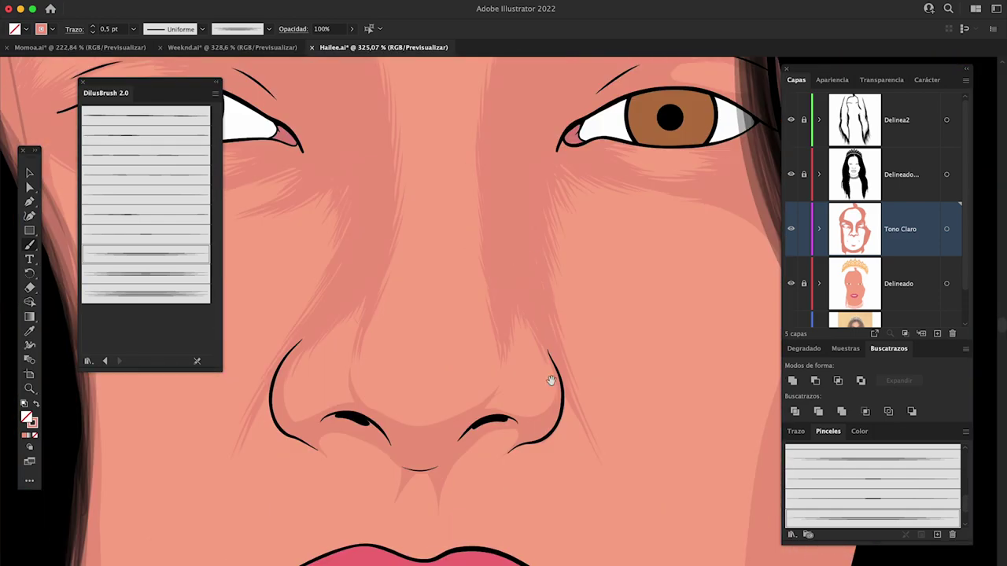
scroll(683, 228, "down", 3)
scroll(676, 252, "down", 1)
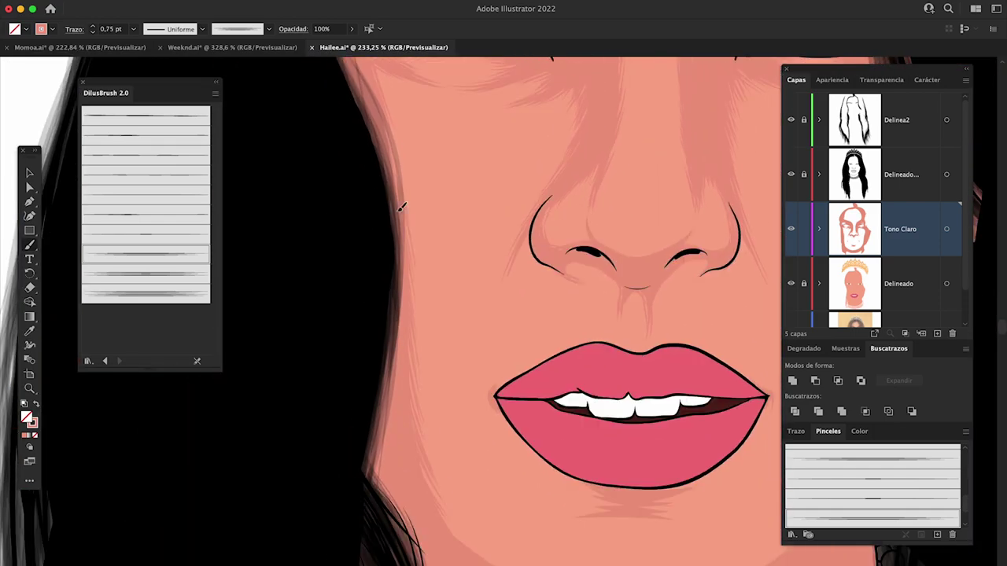
scroll(662, 292, "up", 2)
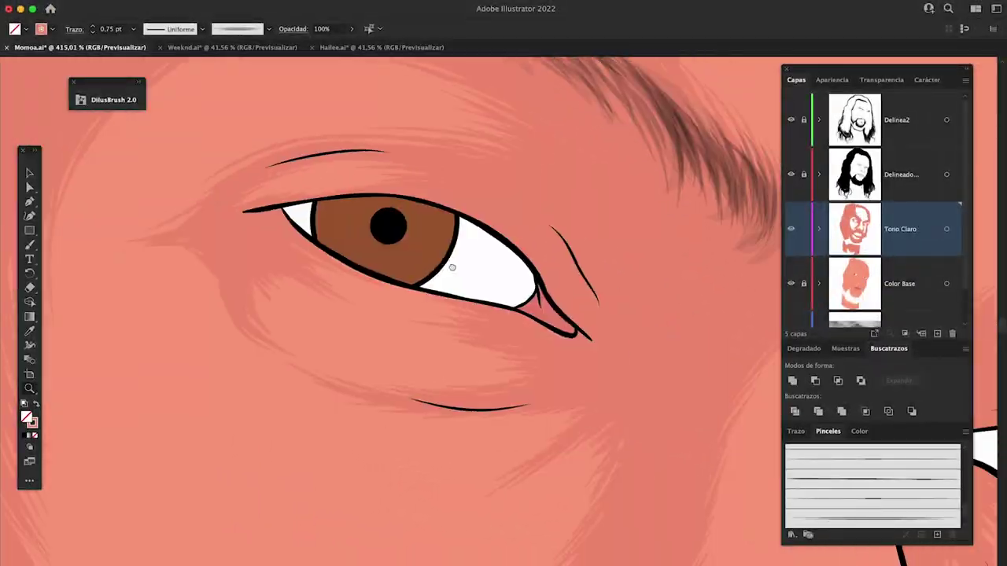
- Paint the upper and lower eye whites with a light grey fill
double_click(29, 422)
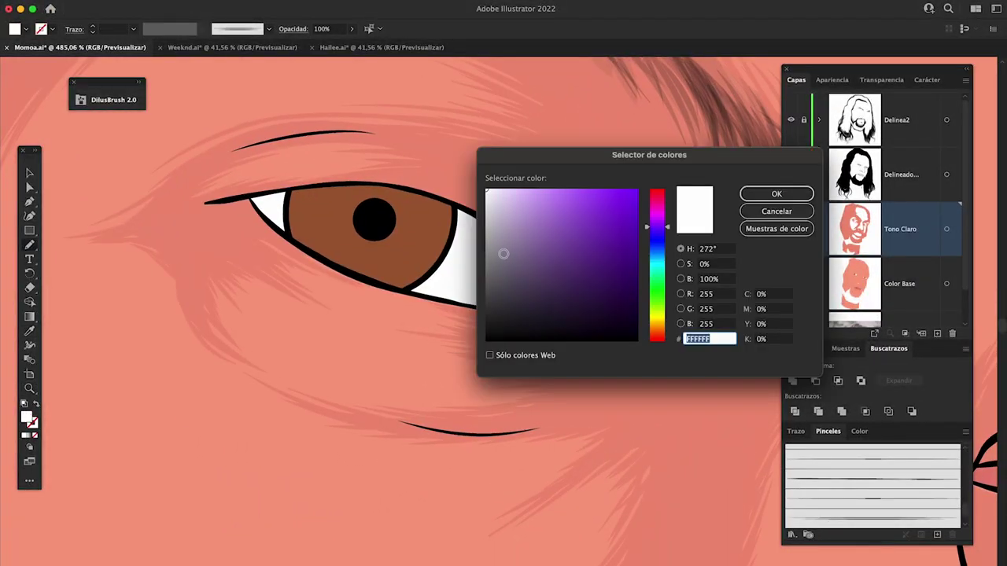
left_click(497, 210)
left_click(751, 195)
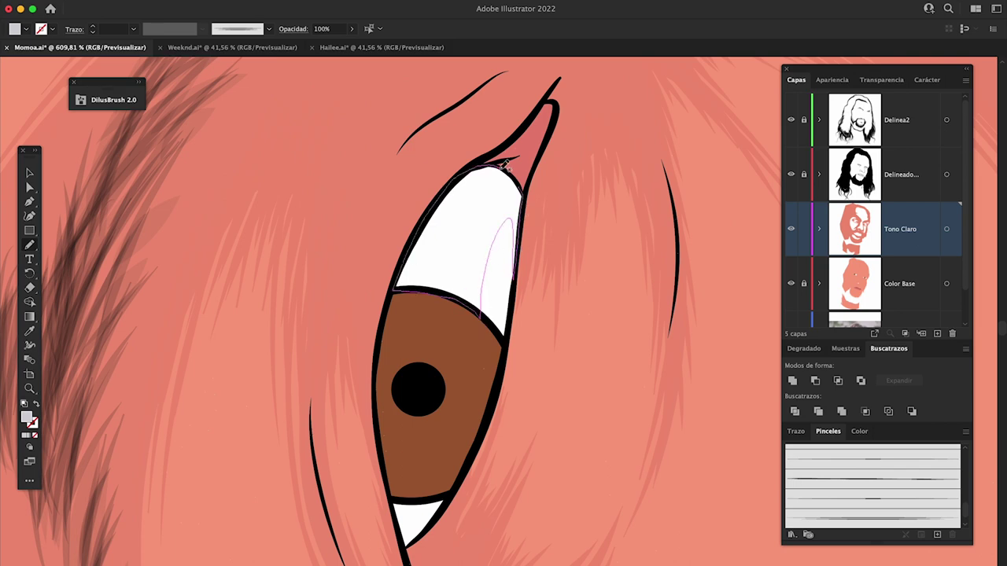
left_click_drag(508, 165, 438, 472)
left_click(410, 496)
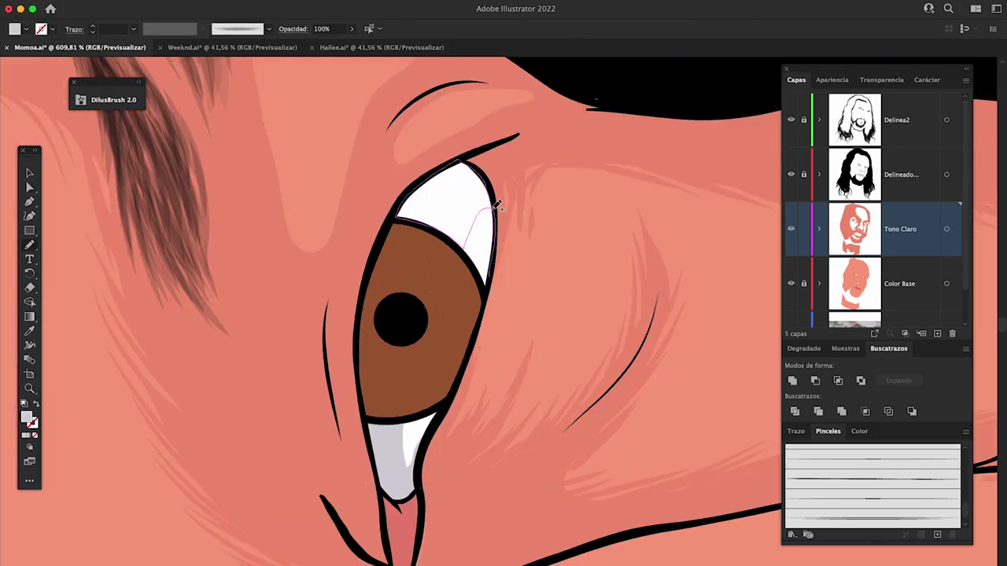
left_click(497, 206)
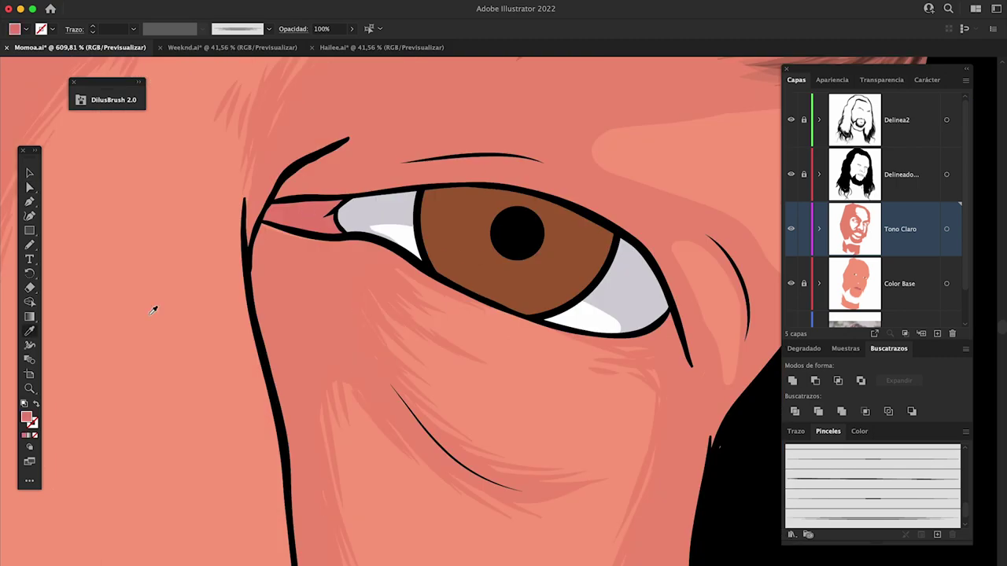
- Fill the inner eye corner with a darker red-pink
double_click(26, 417)
left_click(568, 217)
left_click(775, 194)
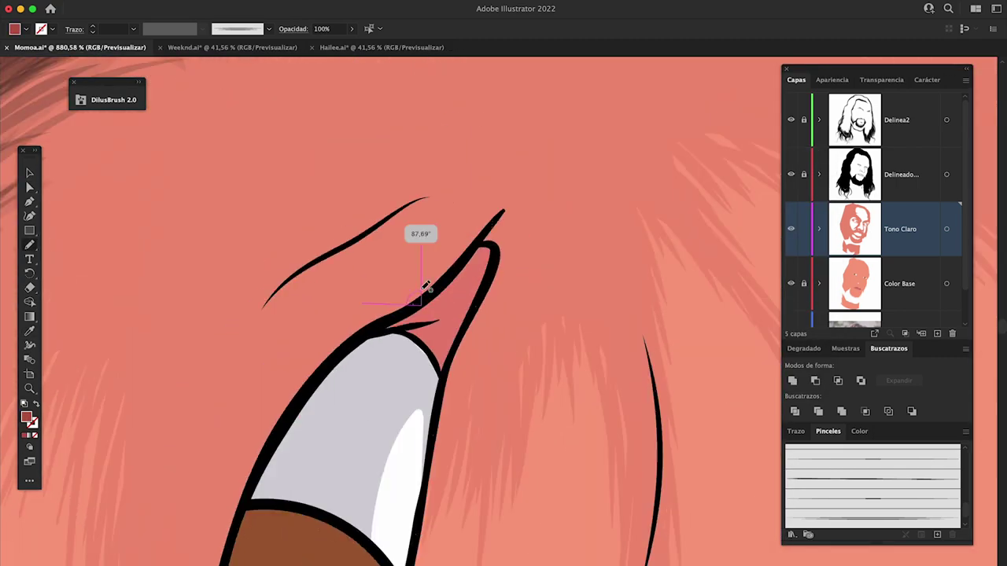
left_click(463, 340)
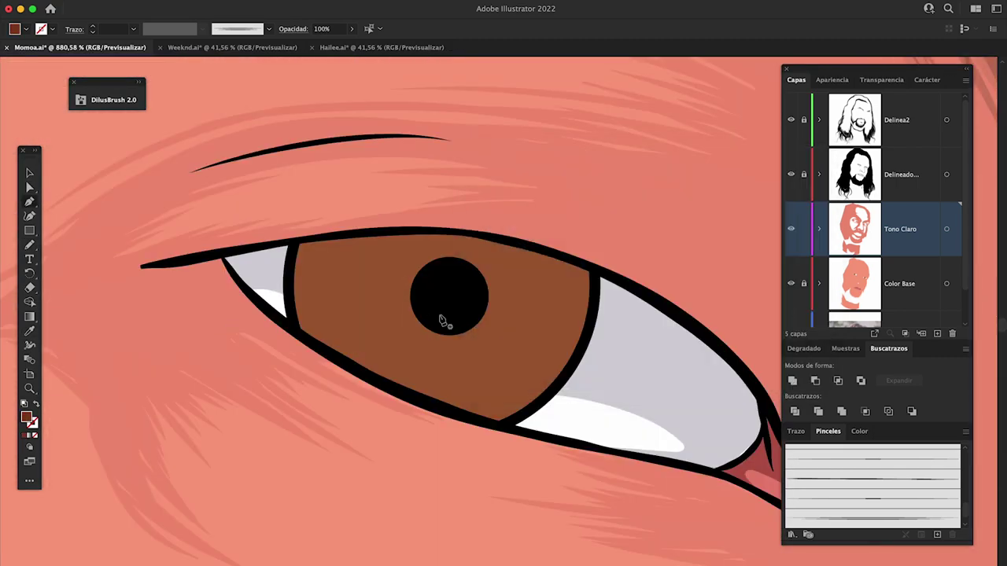
- Draw a curved iris shadow shape with the Pen tool
key("p")
left_click(501, 425)
left_click_drag(598, 291, 625, 181)
left_click(595, 269)
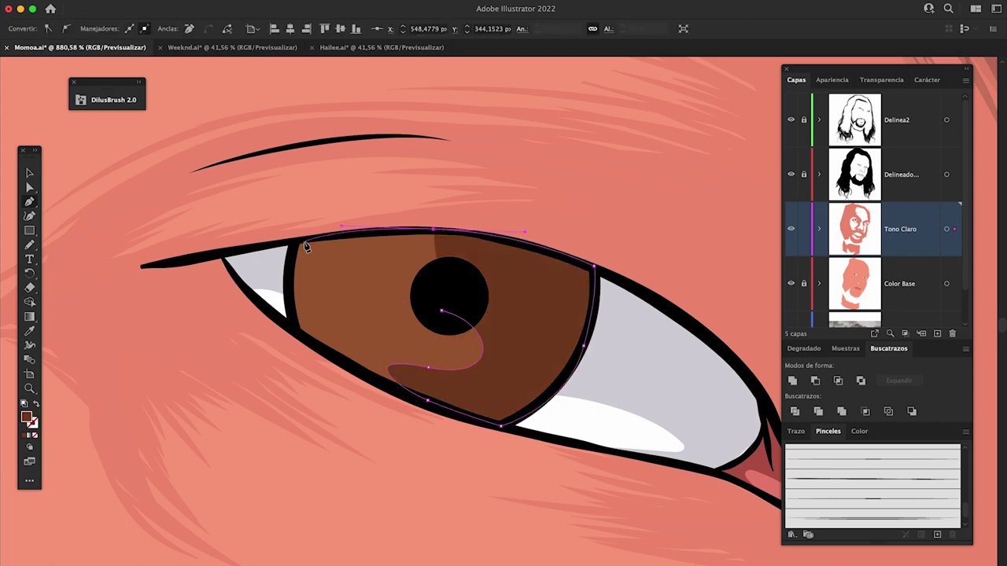
key("a")
left_click(429, 370)
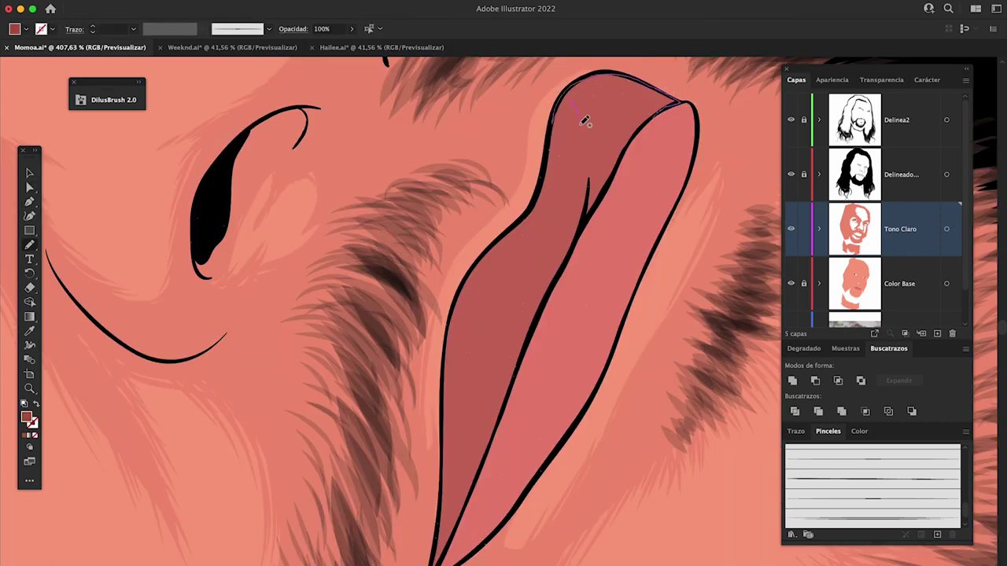
- Add two darker shading shapes along the lip, sampling colour with the Eyedropper
left_click_drag(541, 314, 530, 290)
key("a")
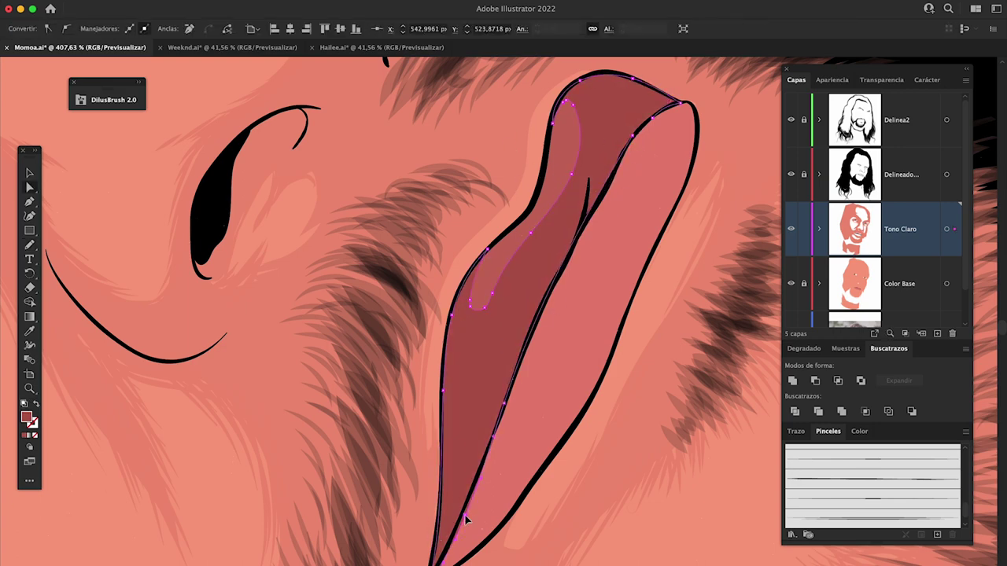
key("i")
key("Return")
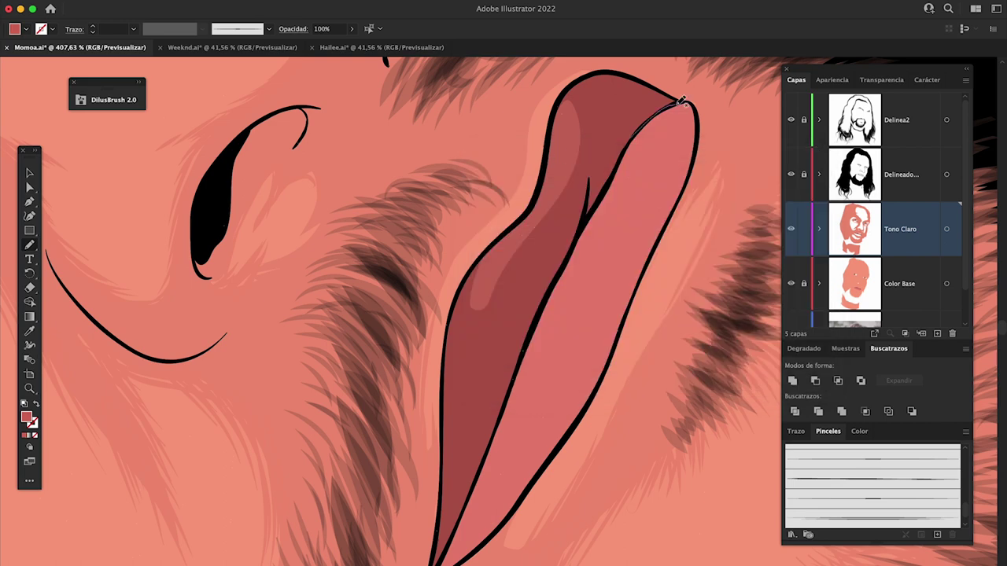
left_click_drag(681, 104, 607, 215)
key("ctrl+shift+a")
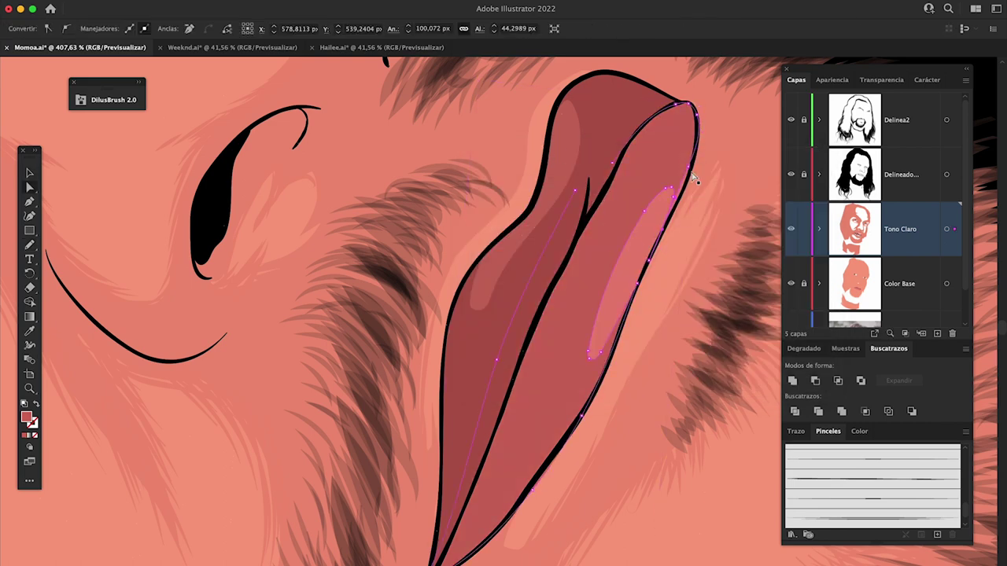
key("ctrl+0")
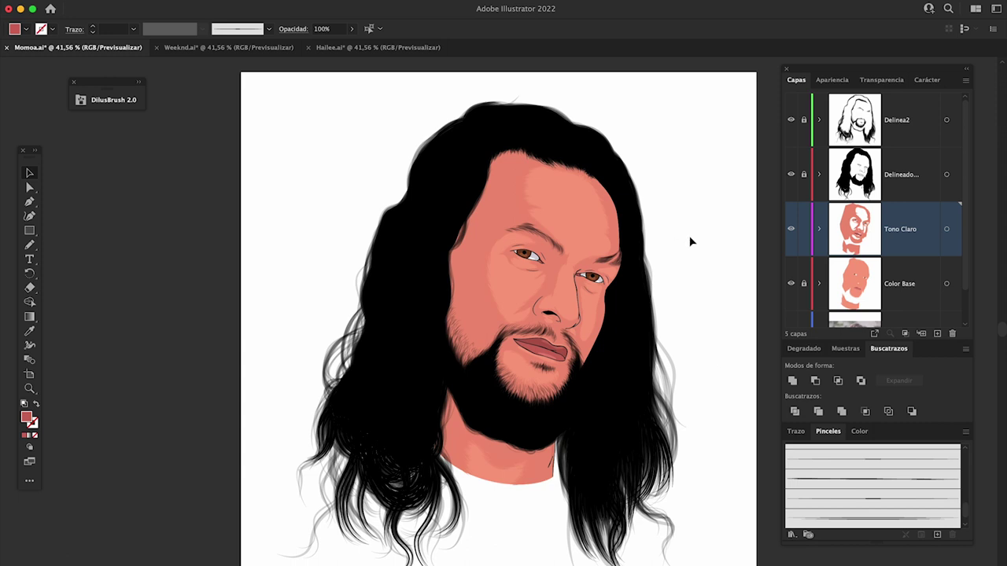
left_click(946, 229)
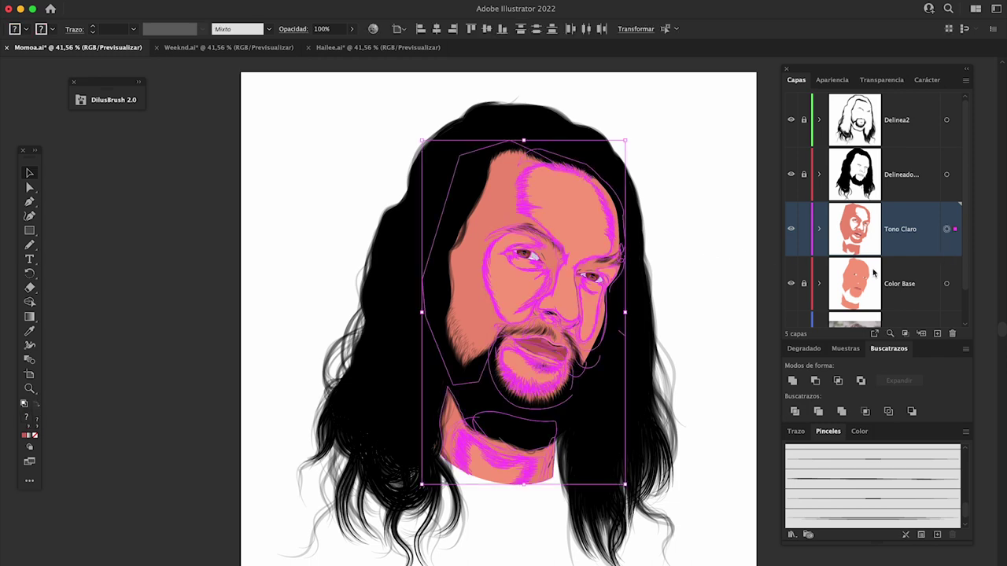
left_click_drag(658, 281, 467, 286)
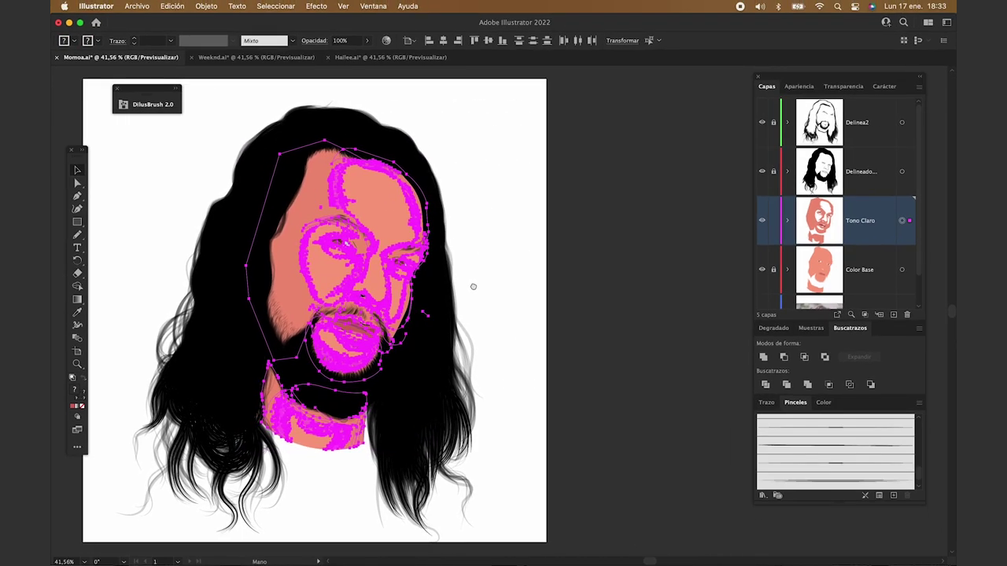
left_click(172, 5)
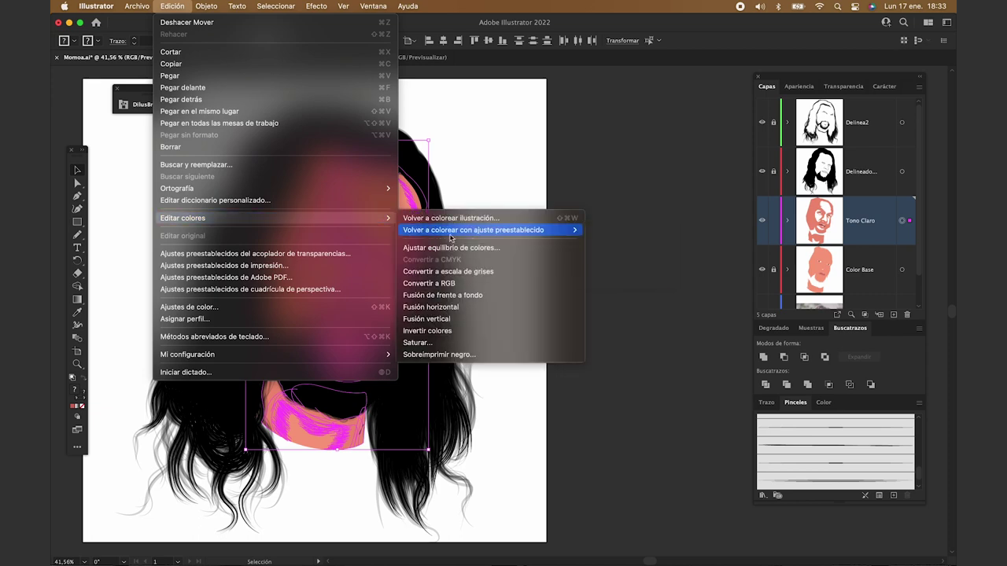
left_click(615, 276)
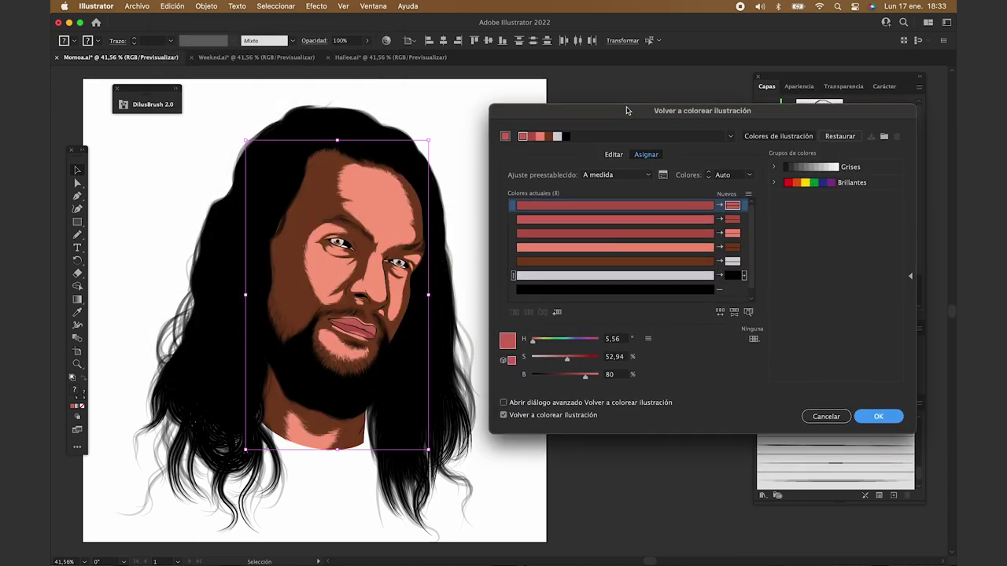
left_click(748, 174)
left_click(765, 257)
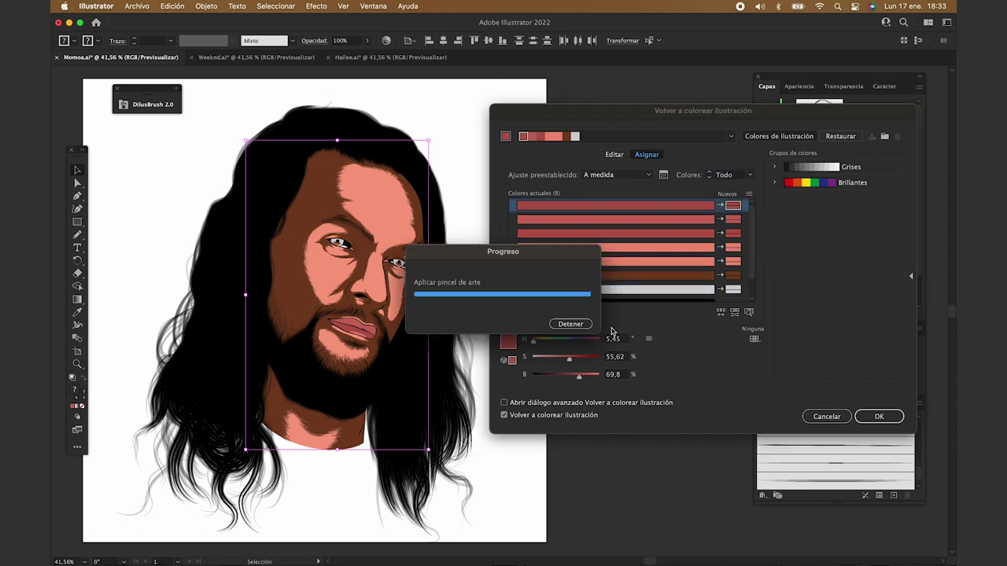
left_click(631, 248)
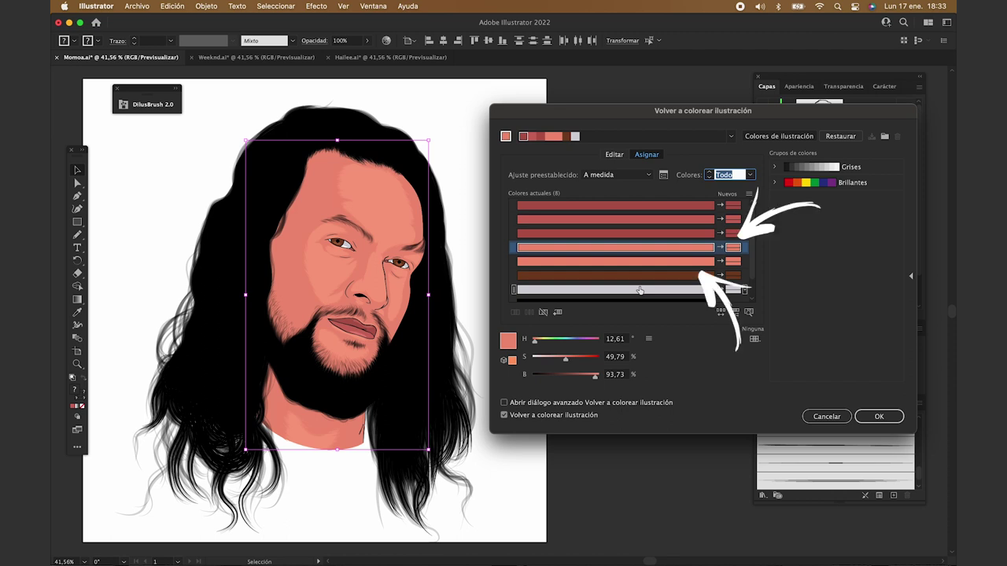
left_click(584, 375)
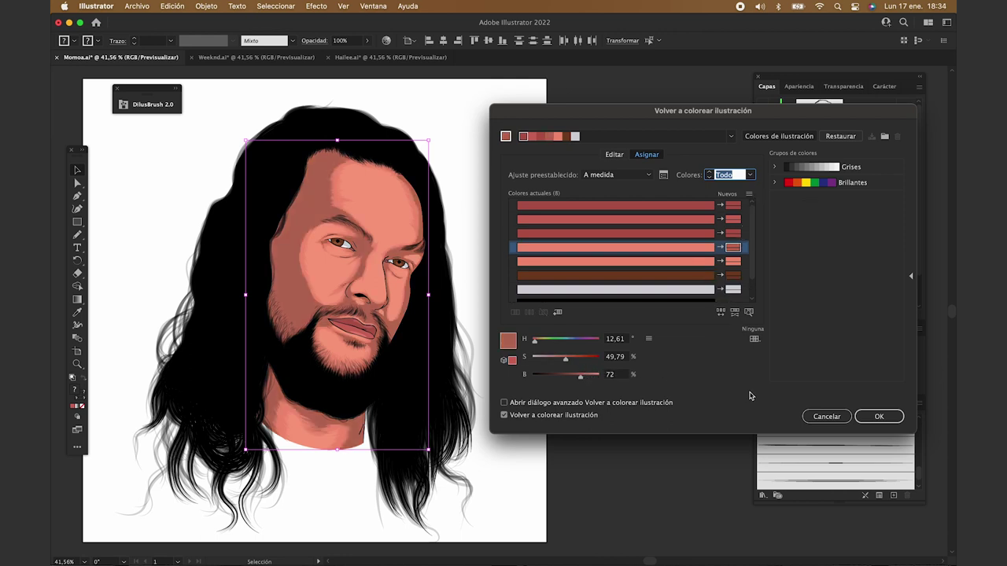
left_click(822, 417)
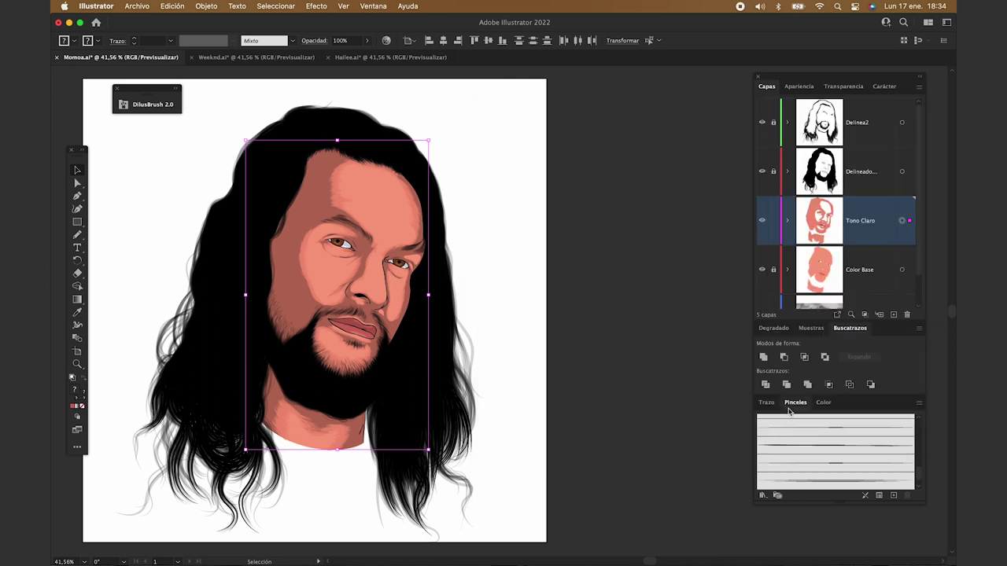
- Check the hex fill colour of a light skin-tone face shape
left_click(560, 247)
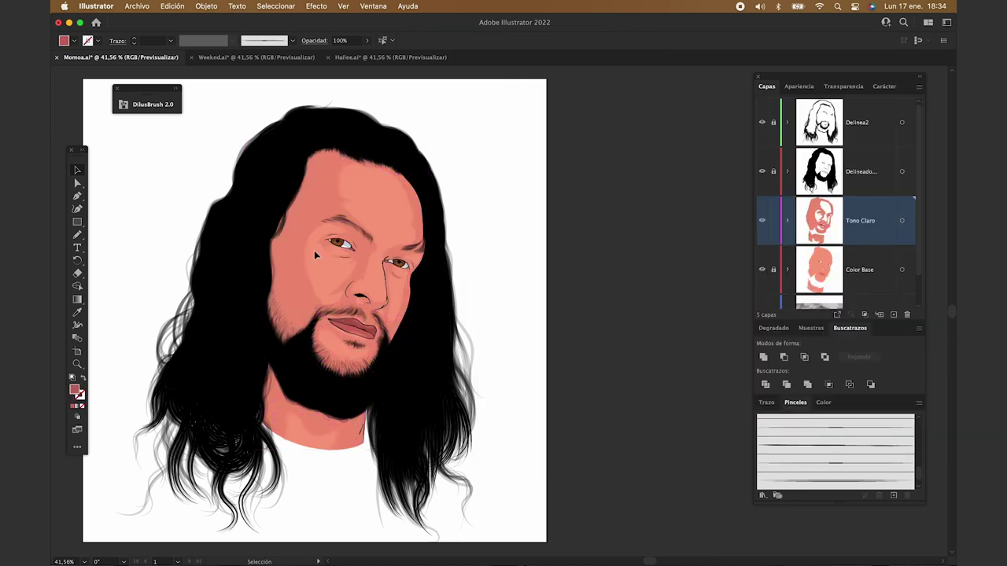
left_click(290, 242)
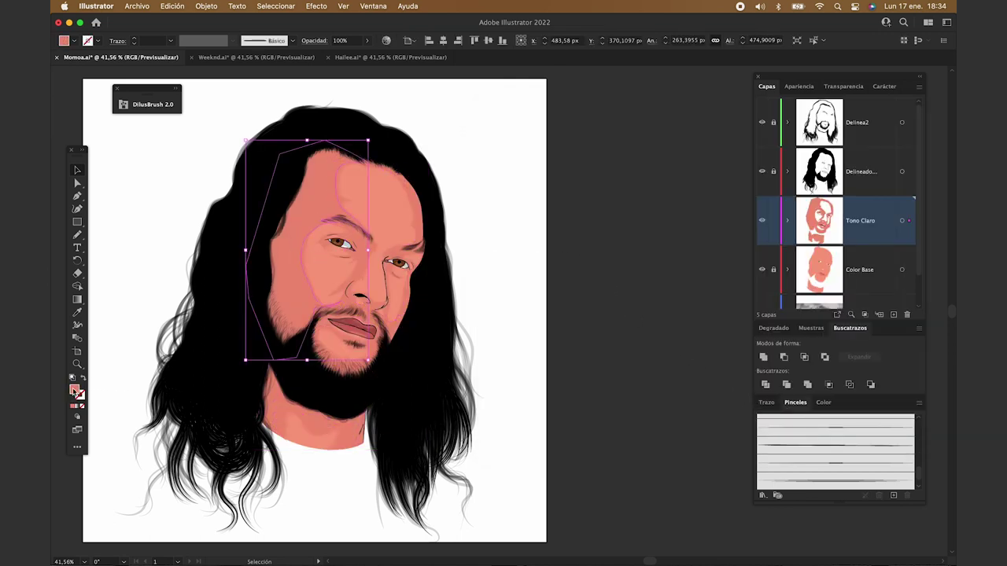
double_click(74, 391)
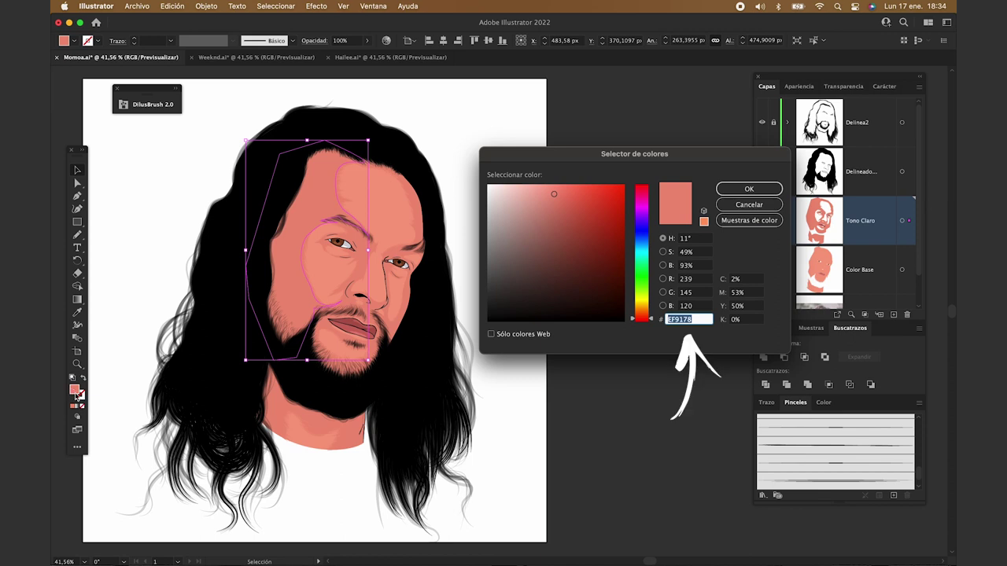
key("Return")
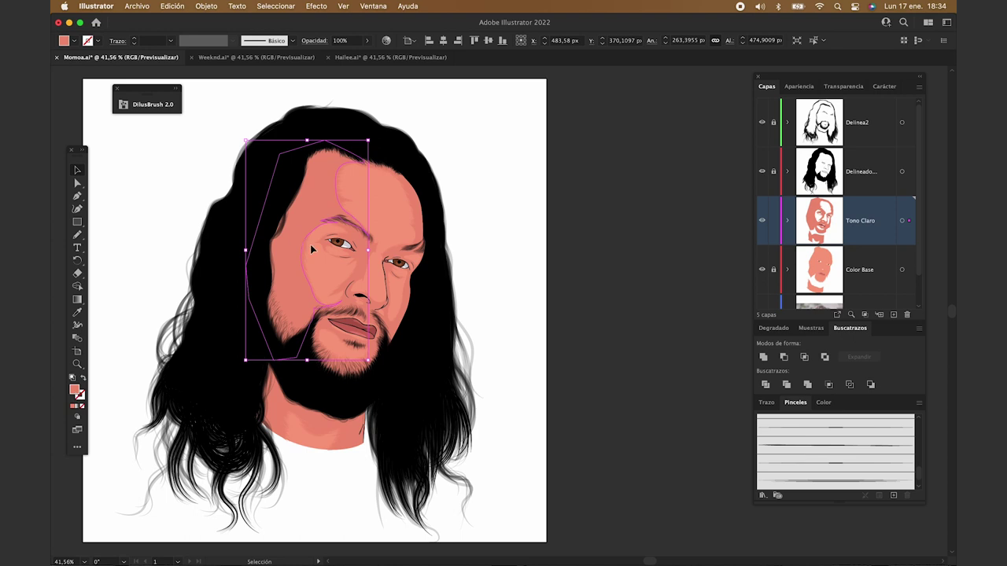
- Select all strokes with the same pink colour and set them to EF9178
left_click_drag(306, 235, 309, 252)
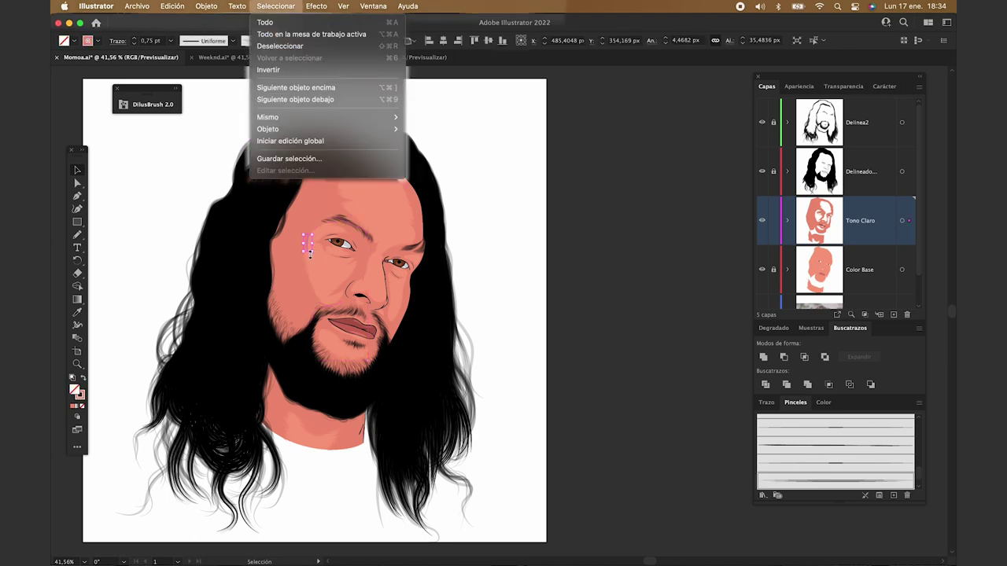
mouse_move(268, 118)
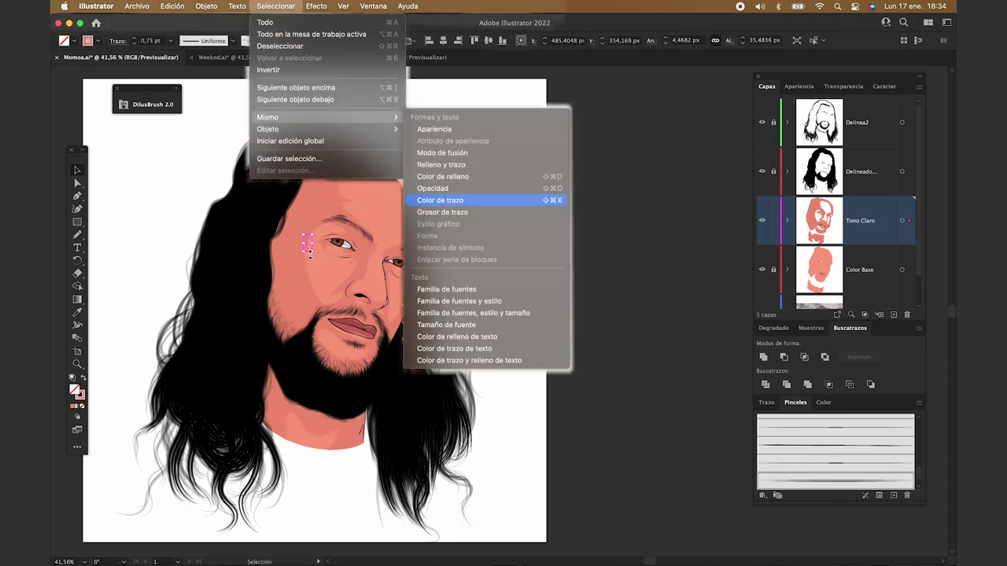
key("Return")
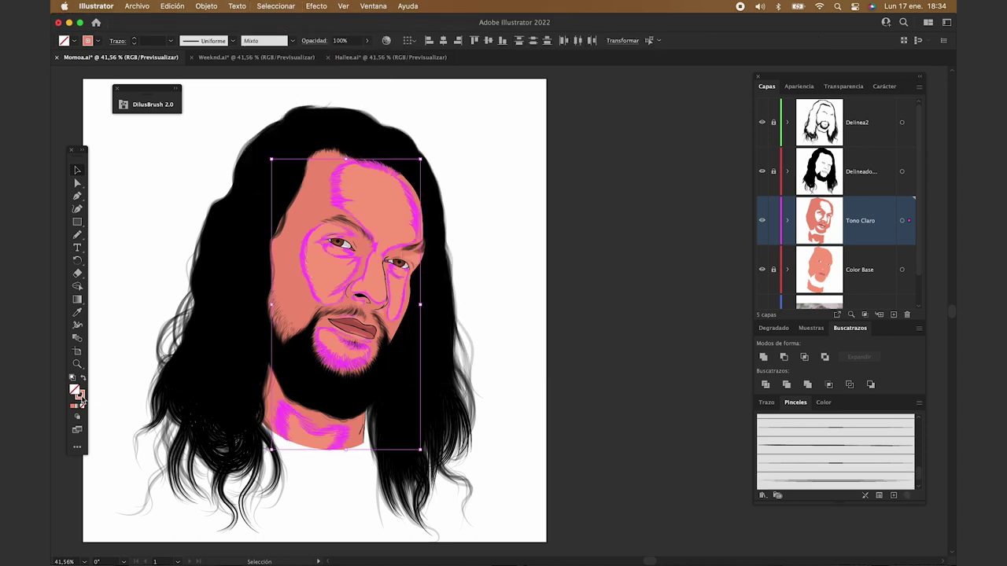
double_click(81, 398)
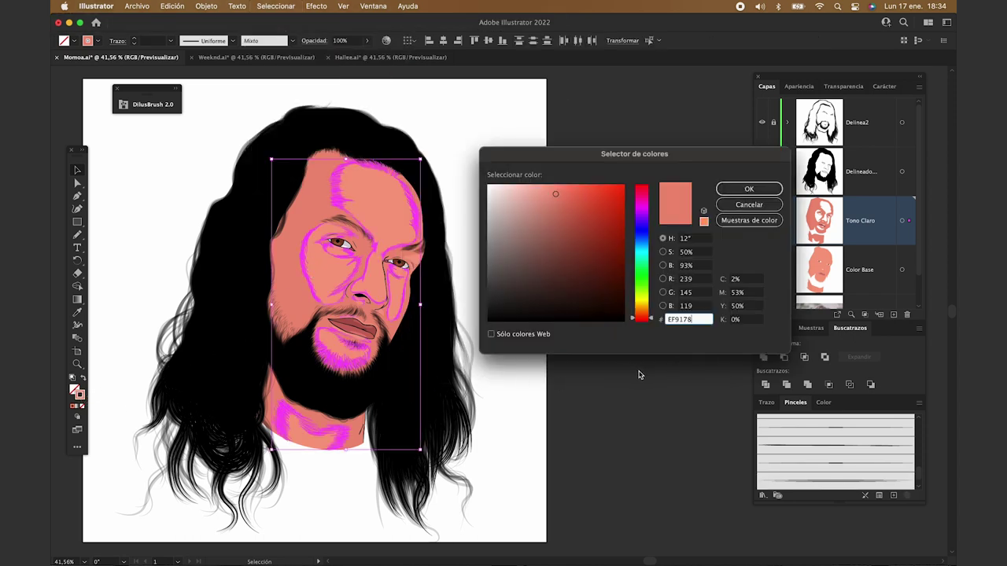
left_click(748, 191)
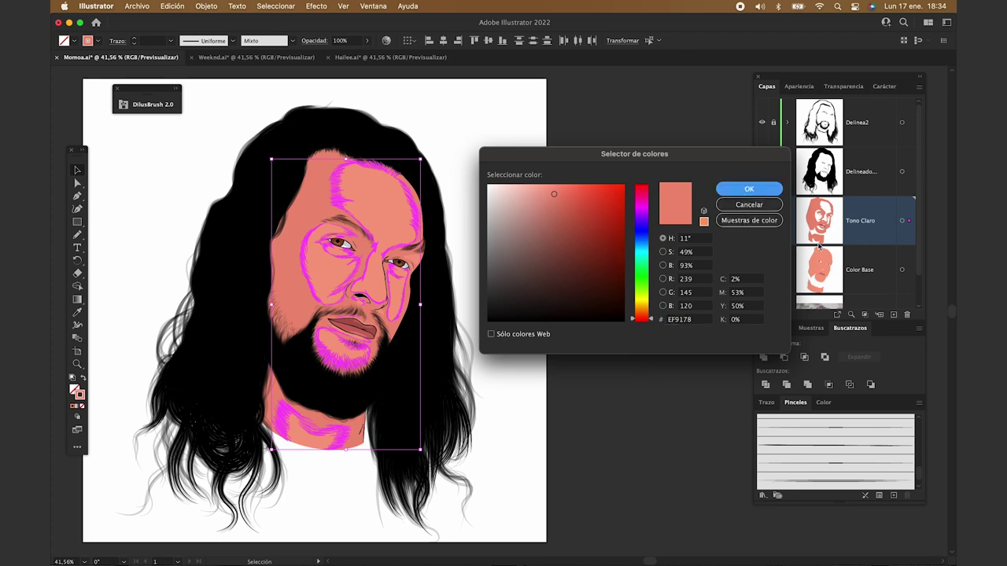
- In Recolor Artwork, set Colors to All to keep every original colour
left_click(173, 6)
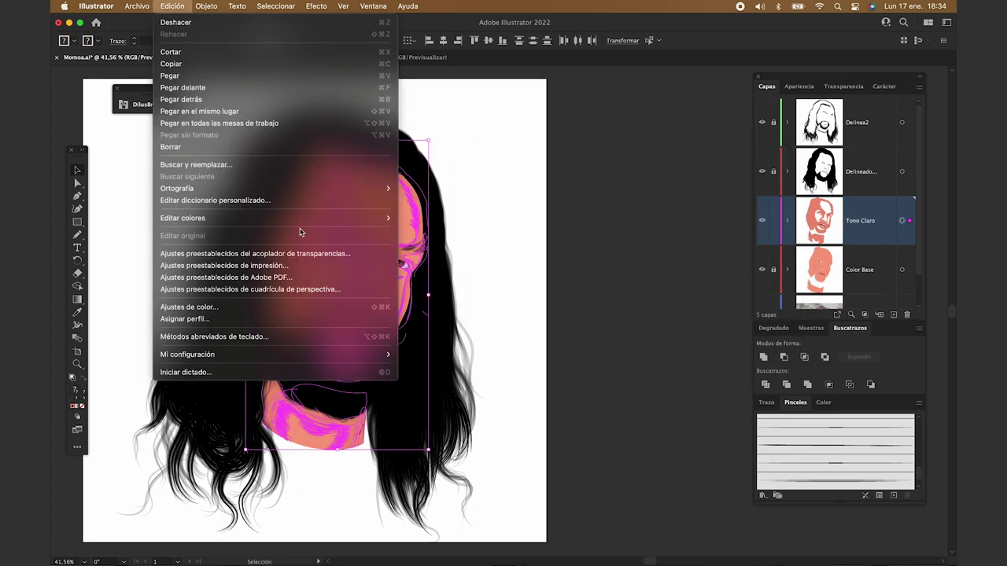
left_click(488, 220)
left_click(750, 176)
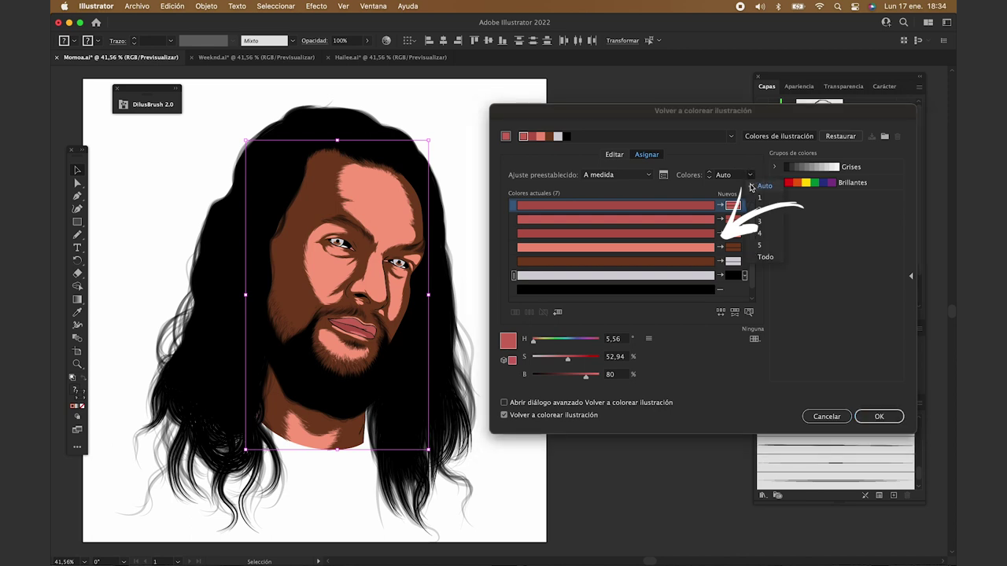
left_click(765, 257)
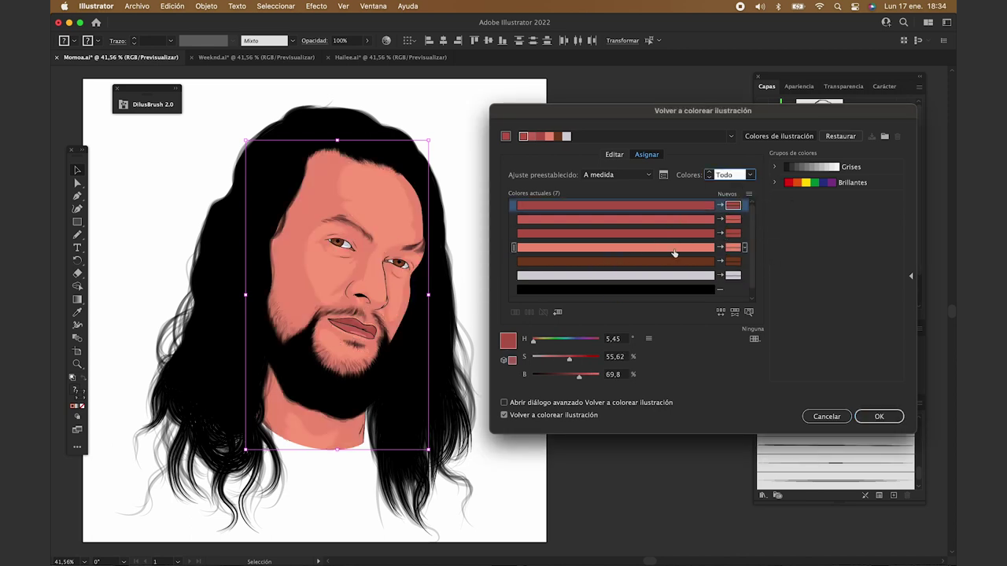
- Change the salmon skin colour to H 14, S 50, B 94
left_click(674, 253)
left_click(617, 338)
type("14")
key("Tab")
key("Tab")
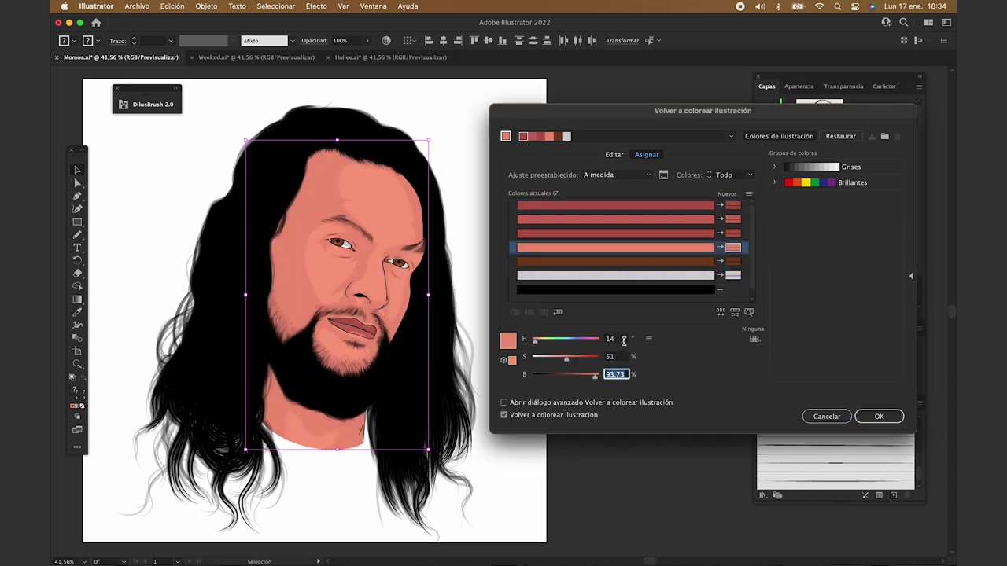
left_click(617, 339)
type("15")
key("Tab")
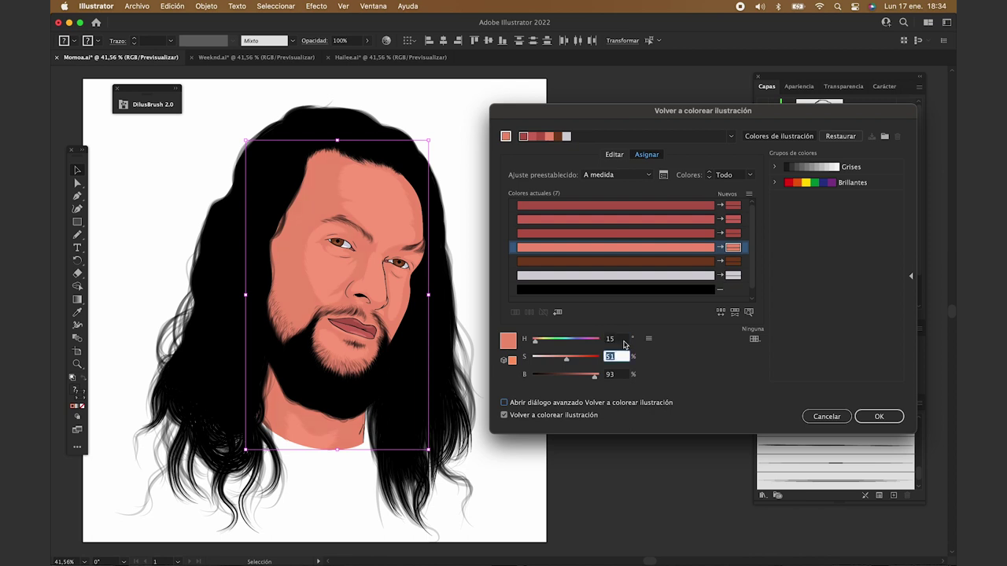
key("BackSpace")
type("2")
key("Tab")
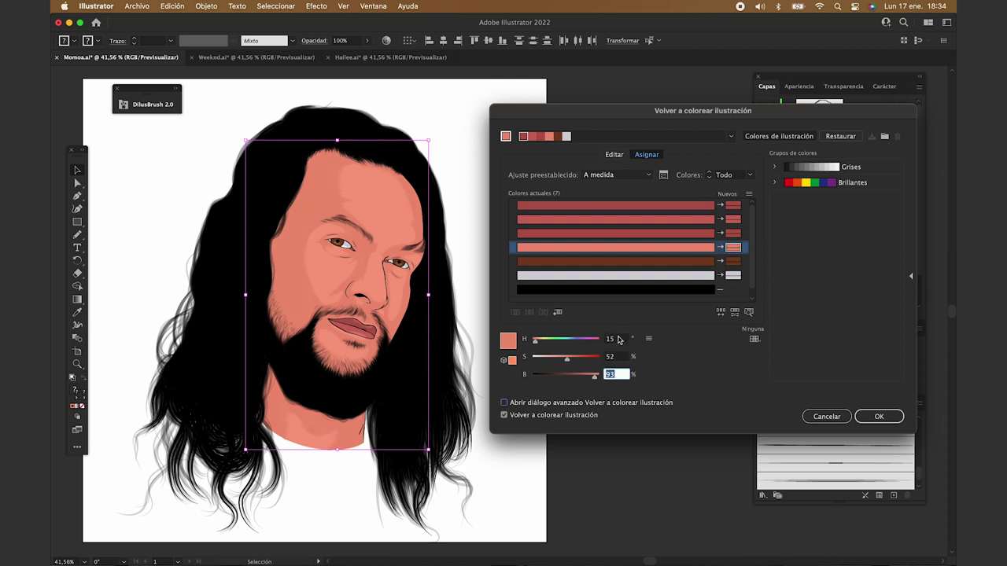
left_click(618, 339)
type("14")
key("Tab")
type("50")
key("Tab")
type("94")
key("Tab")
key("Down")
- Set the light grey's brightness to 83 and apply the recolouring
left_click(618, 357)
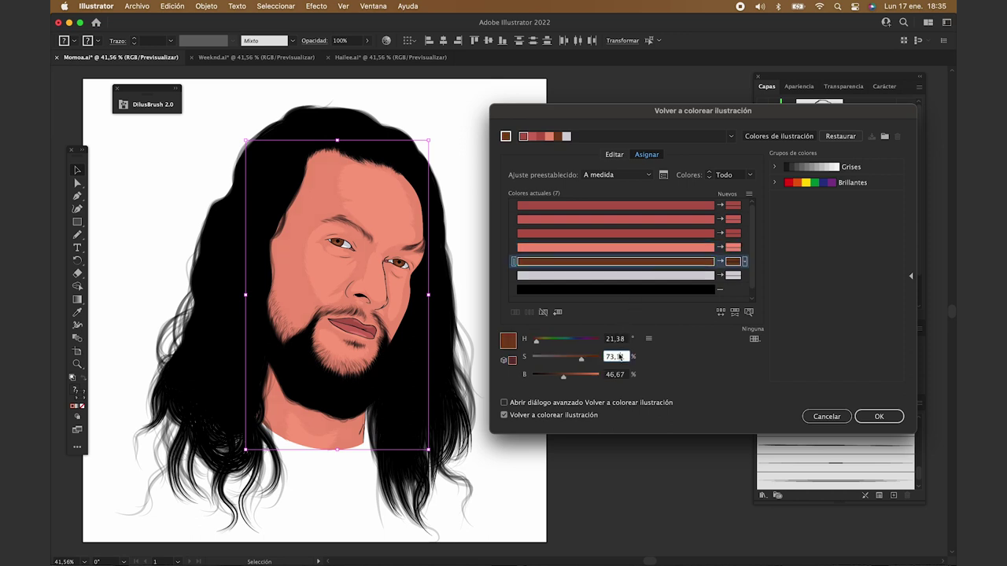
key("Tab")
key("Down")
left_click(622, 356)
type("85")
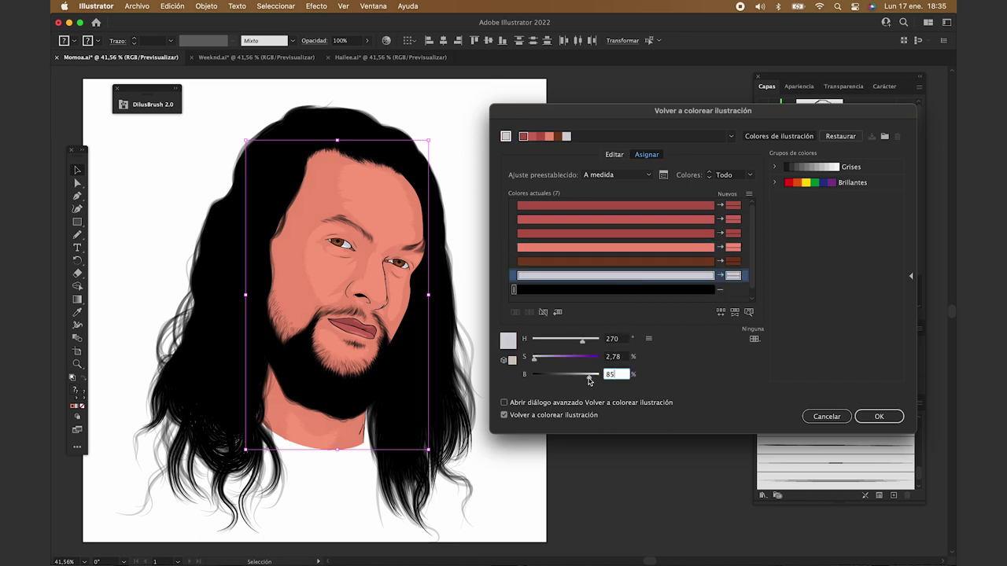
type("7")
key("Tab")
type("83")
key("Tab")
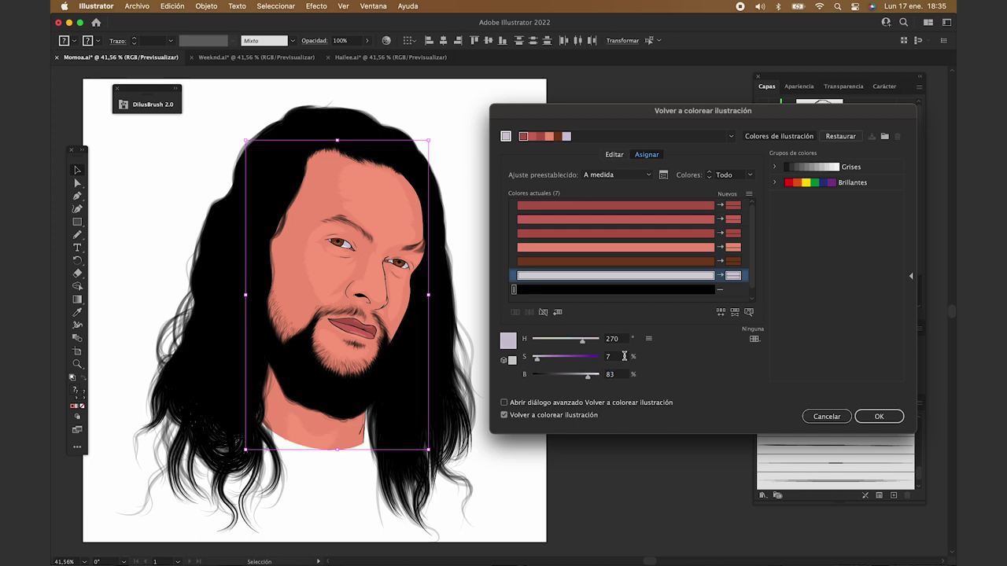
key("Return")
left_click(624, 359)
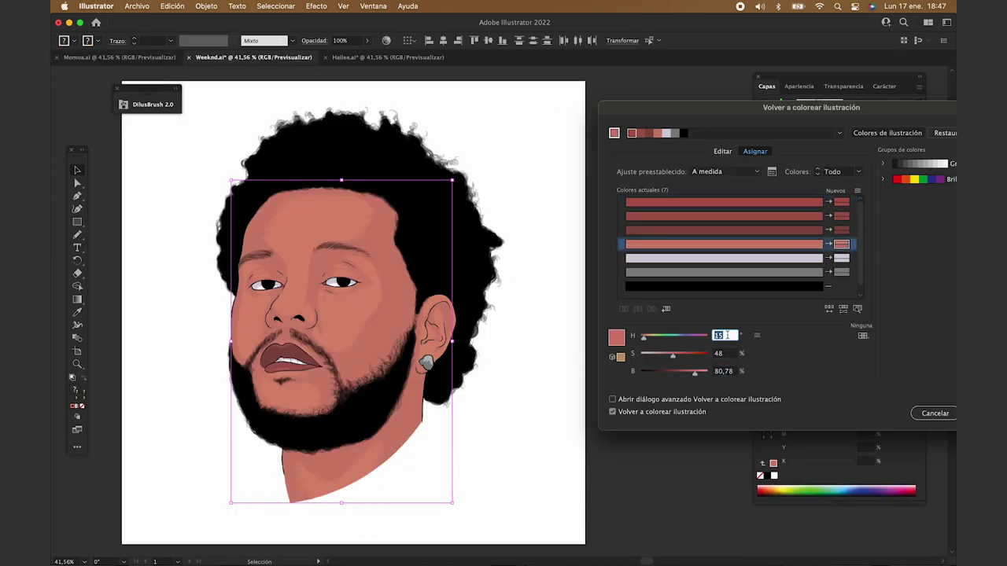
- Set the curly-haired man's skin colour to S 49, B 81 and apply
type("49")
key("Tab")
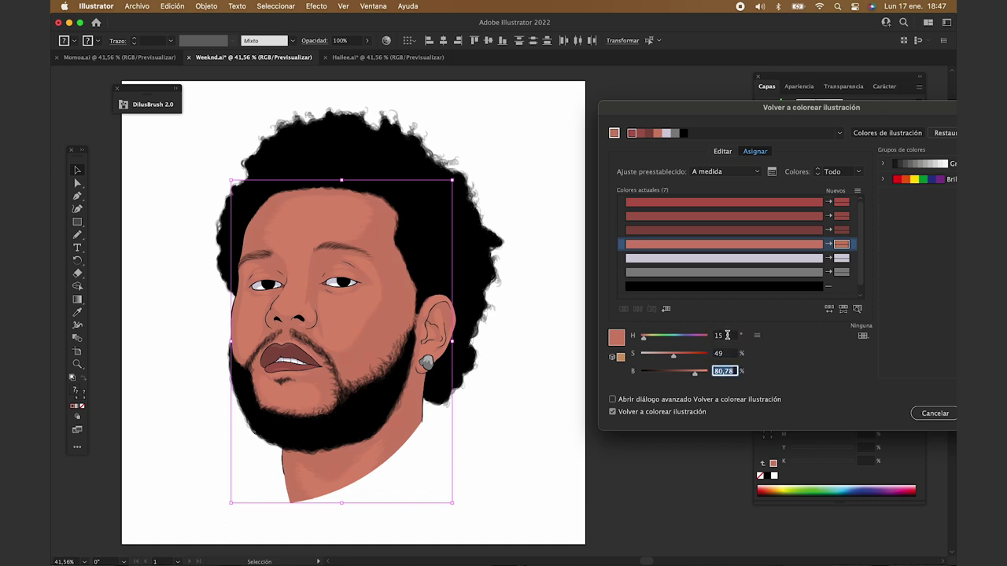
type("81")
key("Tab")
key("Return")
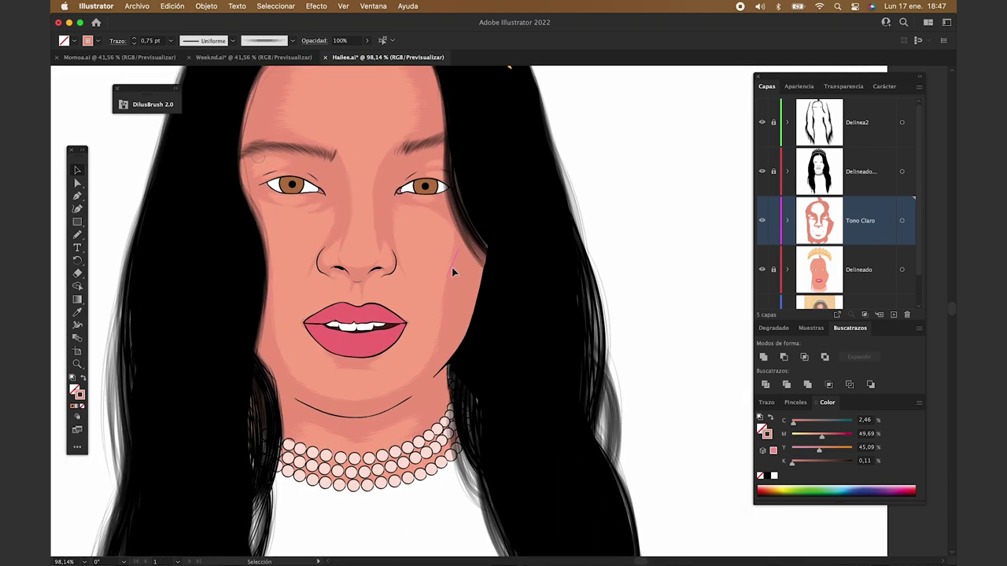
- Select all Tono Claro shading and recolour it to H 15, S 45, B 95
left_click(452, 267)
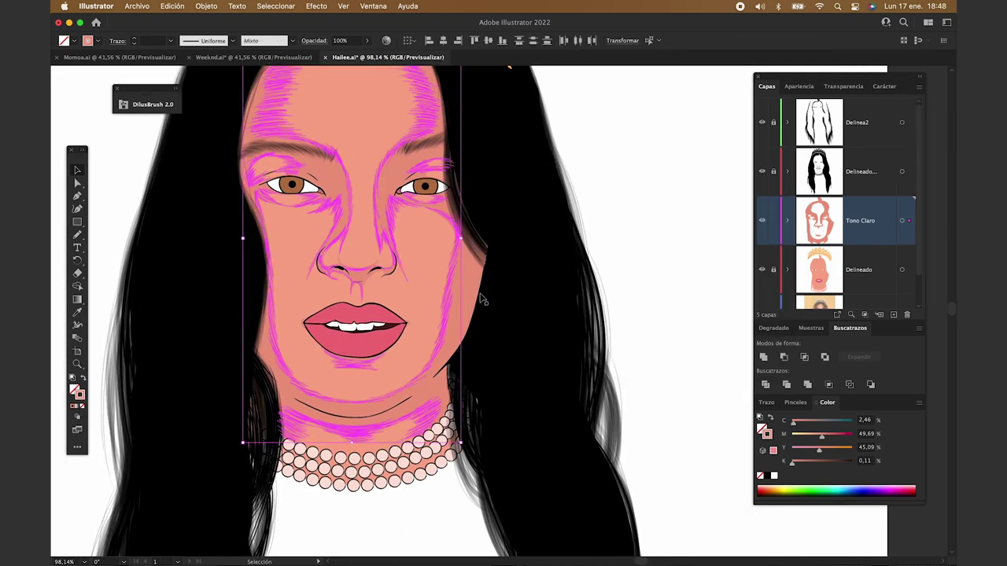
key("super+a")
key("super+0")
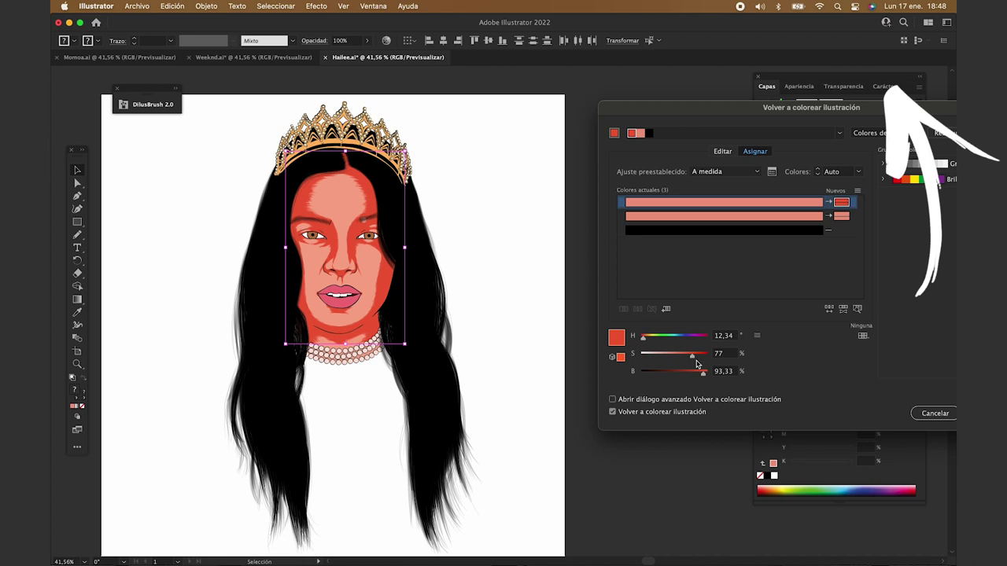
left_click(724, 215)
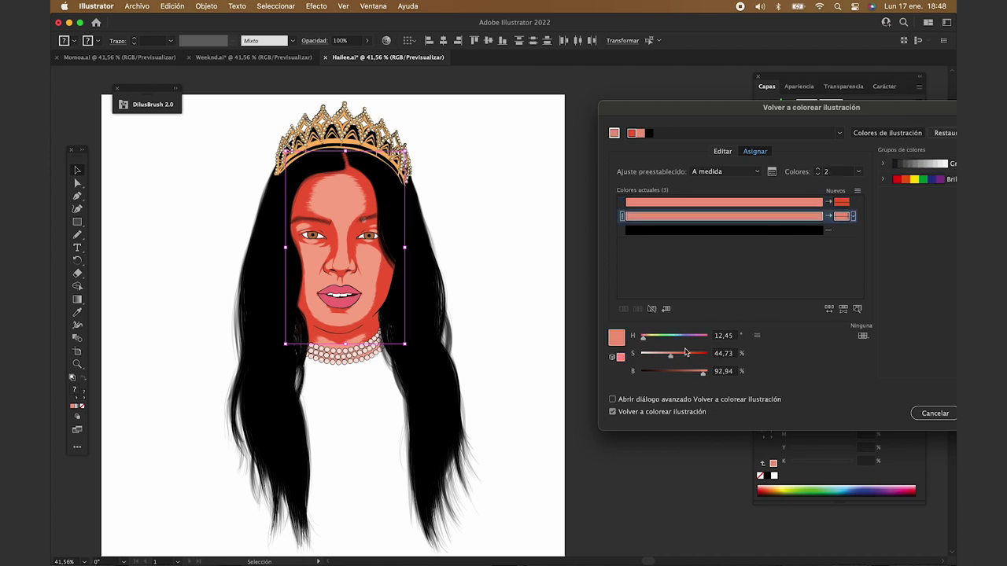
left_click_drag(841, 201, 842, 216)
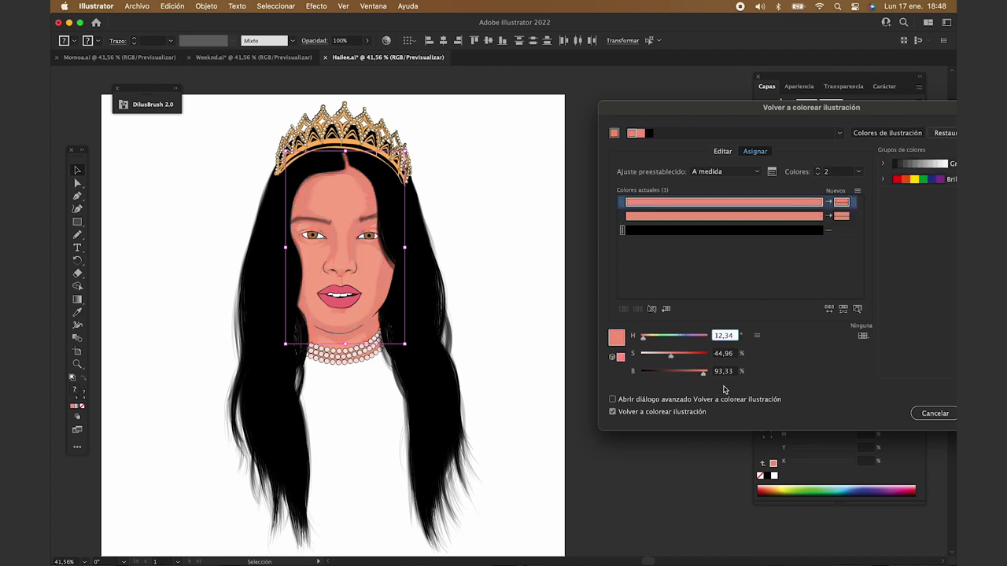
type("15")
key("Tab")
key("Tab")
type("96")
left_click(726, 353)
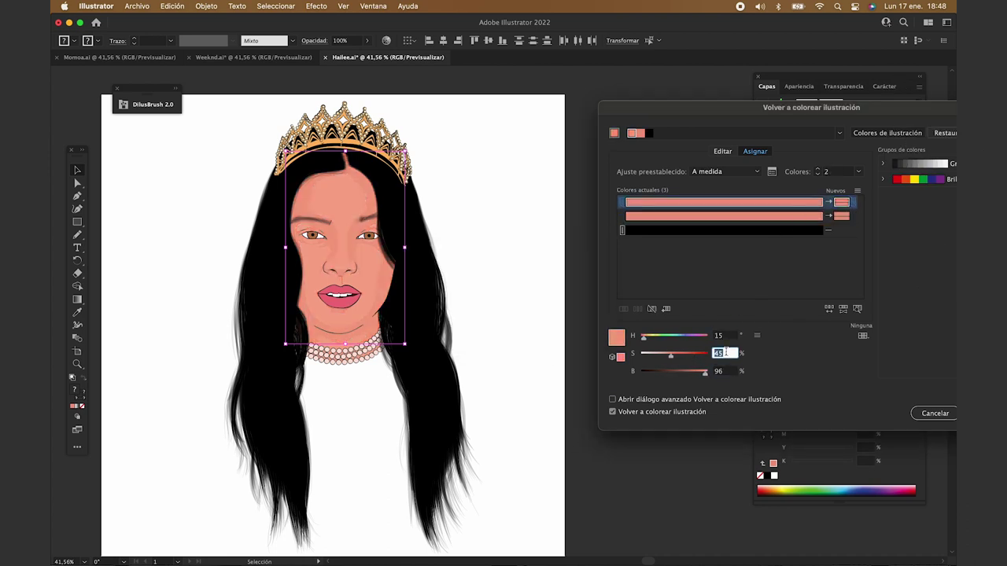
type("45")
key("Tab")
type("95")
key("Tab")
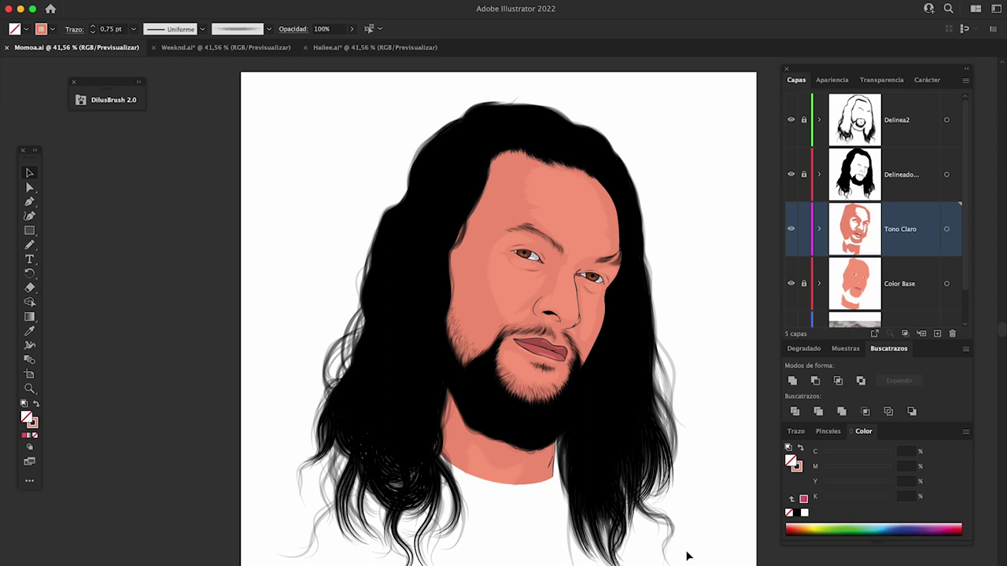
- Add a new layer named Tono Medio above Tono Claro
left_click(938, 337)
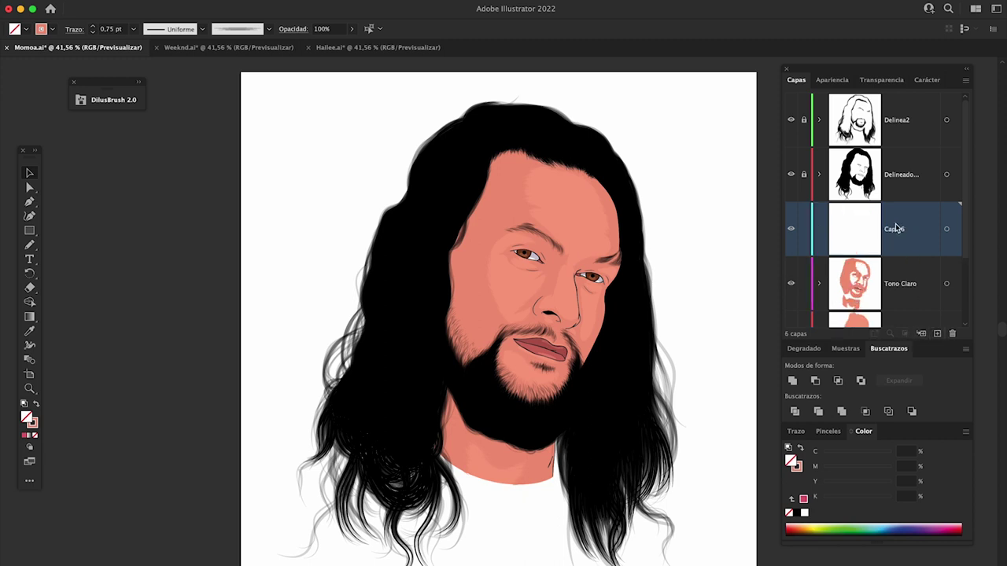
type("Tono Medio")
key("Return")
- Sample the salmon skin colour, then darken the fill to AF5C46
key("i")
left_click(510, 286)
key("n")
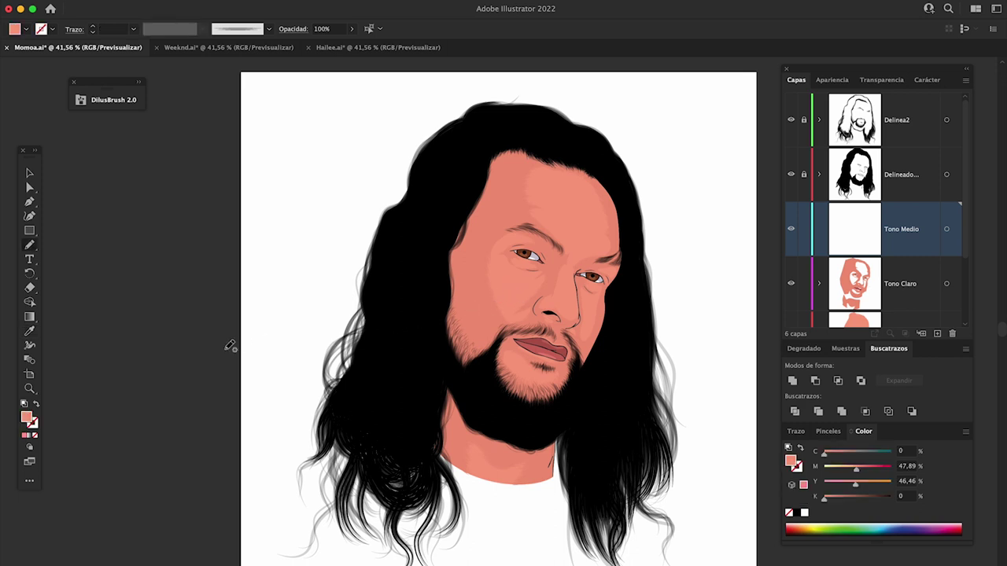
double_click(28, 418)
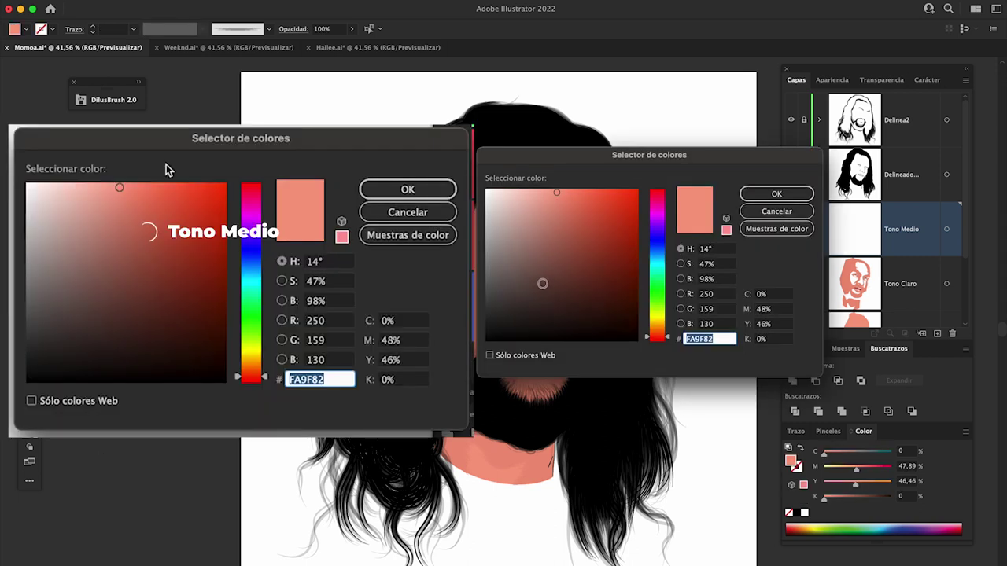
left_click(559, 199)
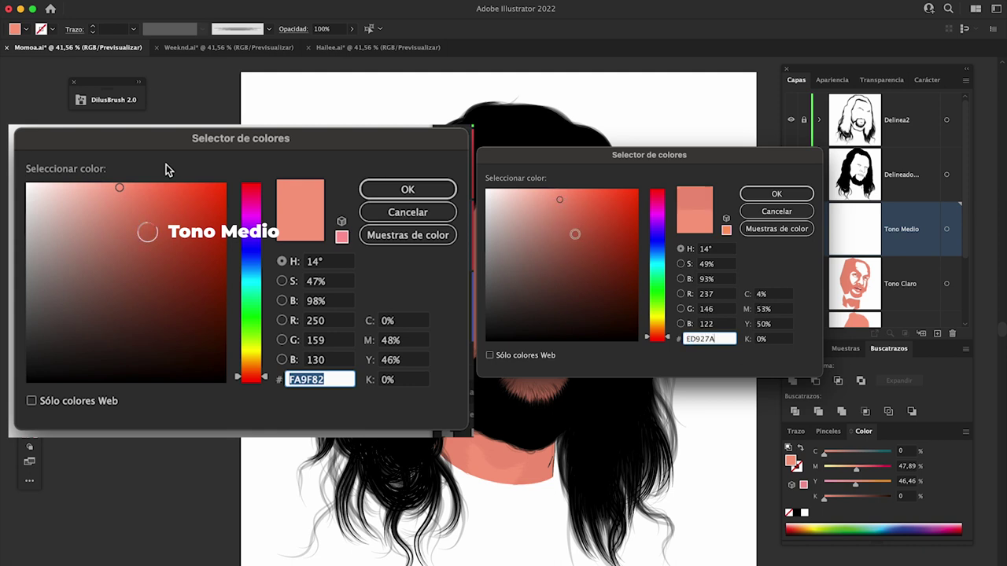
left_click(577, 236)
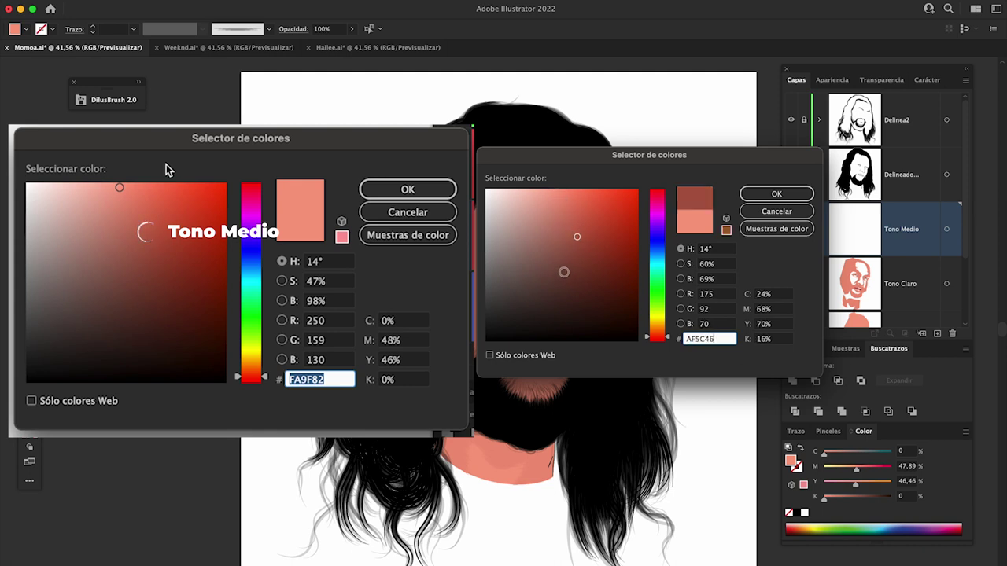
key("Return")
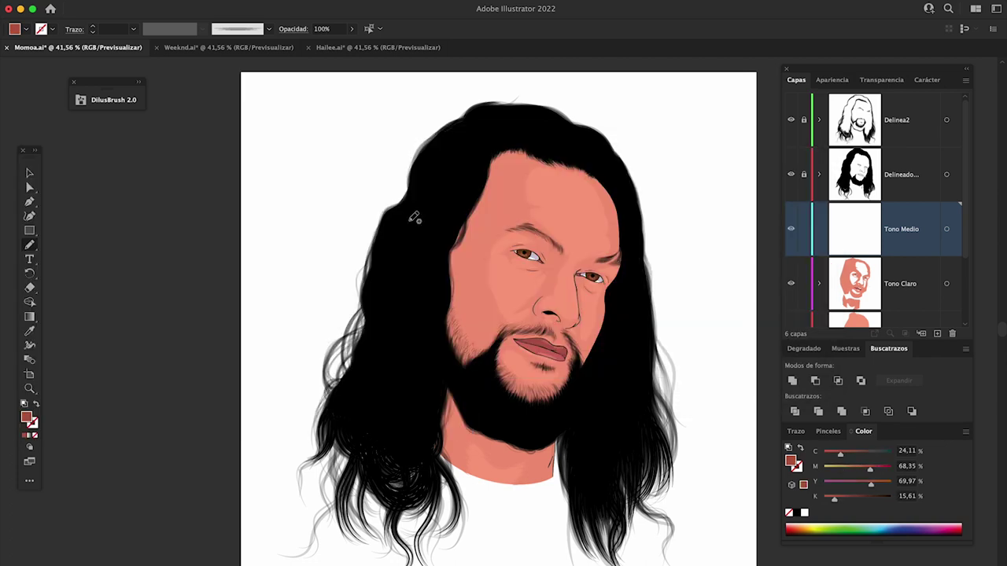
scroll(503, 275, "up", 3)
scroll(504, 275, "up", 2)
mouse_move(338, 147)
left_mouse_down()
mouse_move(471, 460)
mouse_move(383, 96)
left_mouse_up()
scroll(348, 332, "up", 2)
scroll(414, 217, "up", 2)
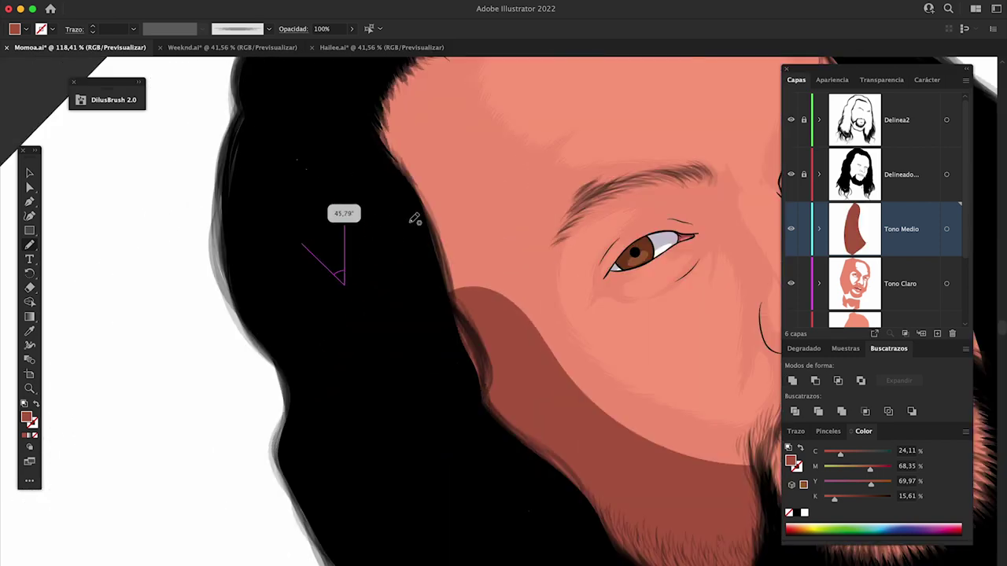
left_click_drag(414, 218, 338, 173)
mouse_move(338, 173)
left_mouse_down()
mouse_move(315, 254)
mouse_move(524, 467)
mouse_move(519, 326)
left_mouse_up()
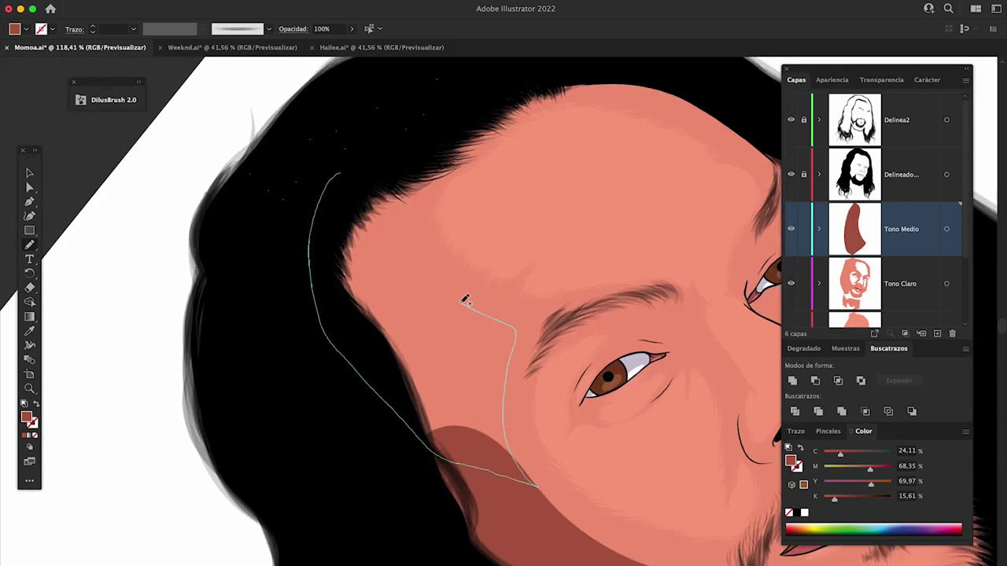
key("p")
left_click(467, 493)
left_click(545, 497)
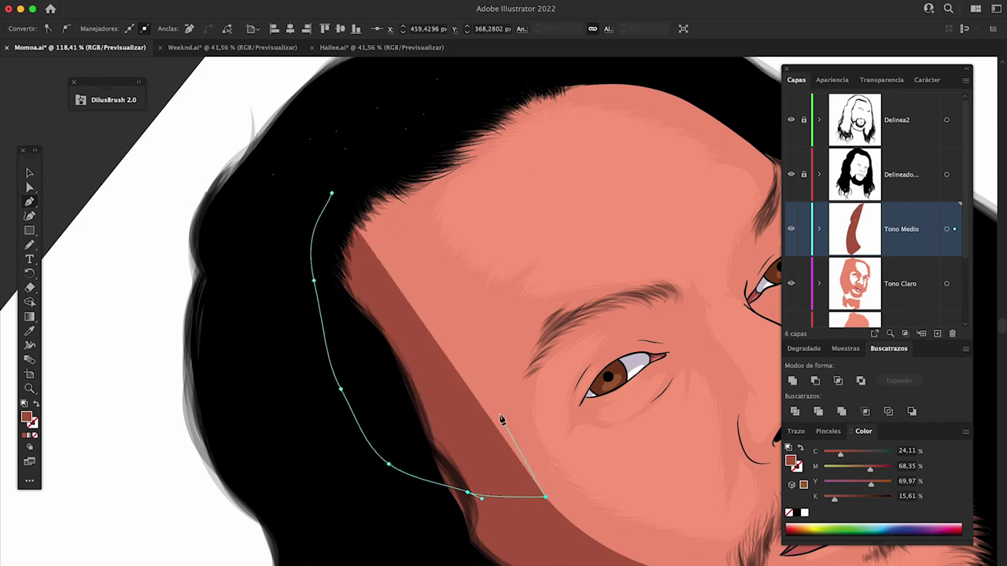
left_click_drag(507, 396, 511, 338)
left_click(331, 192)
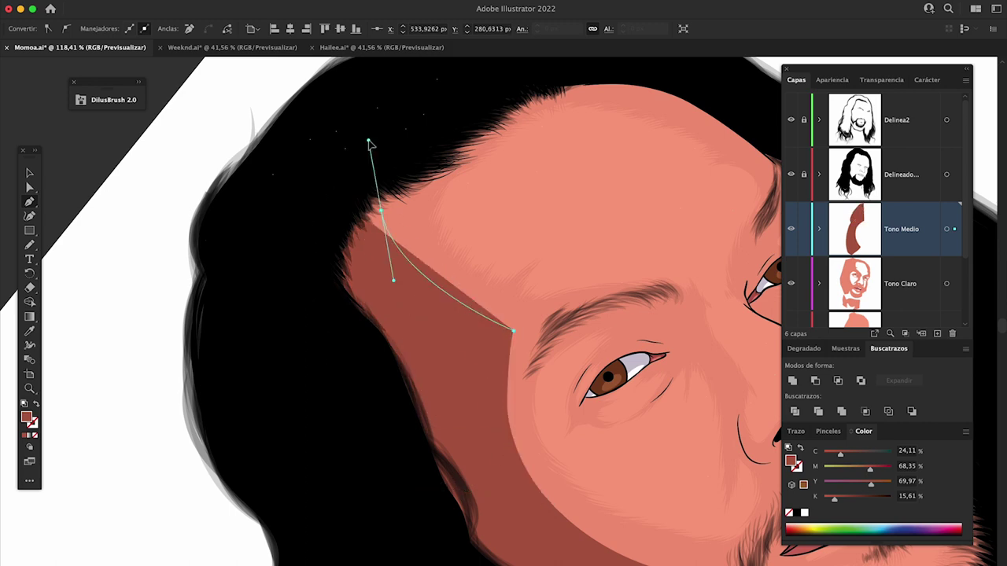
left_click(556, 290, "ctrl")
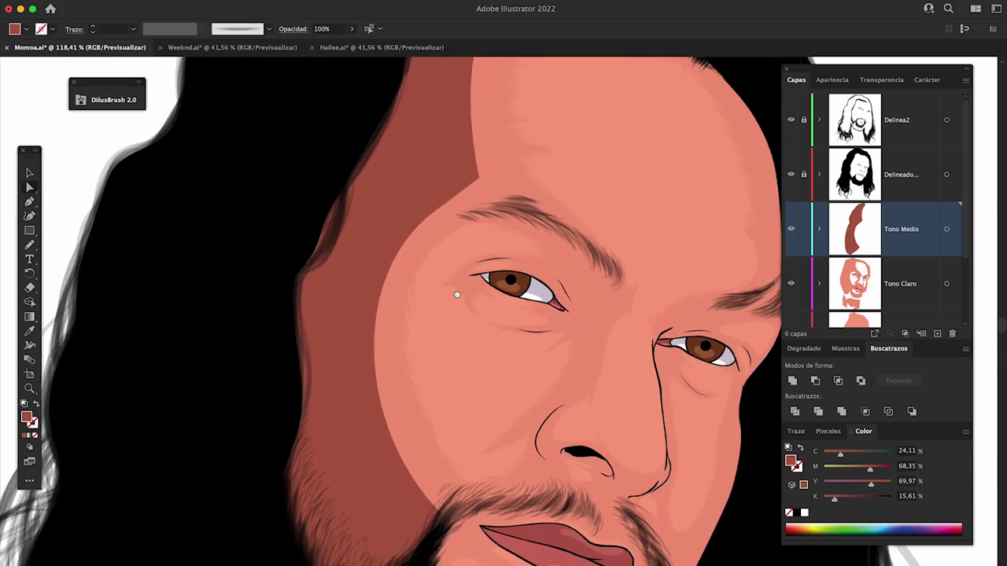
left_click_drag(472, 150, 529, 224)
left_click(579, 250)
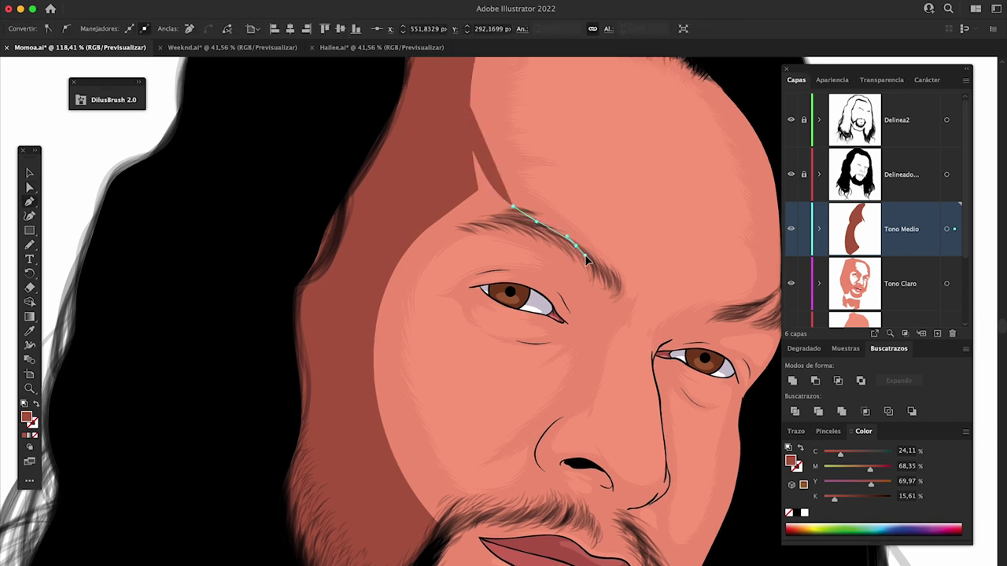
mouse_move(413, 229)
left_mouse_down()
mouse_move(309, 280)
mouse_move(354, 270)
left_mouse_up()
left_click(468, 102)
key("ctrl+shift+a")
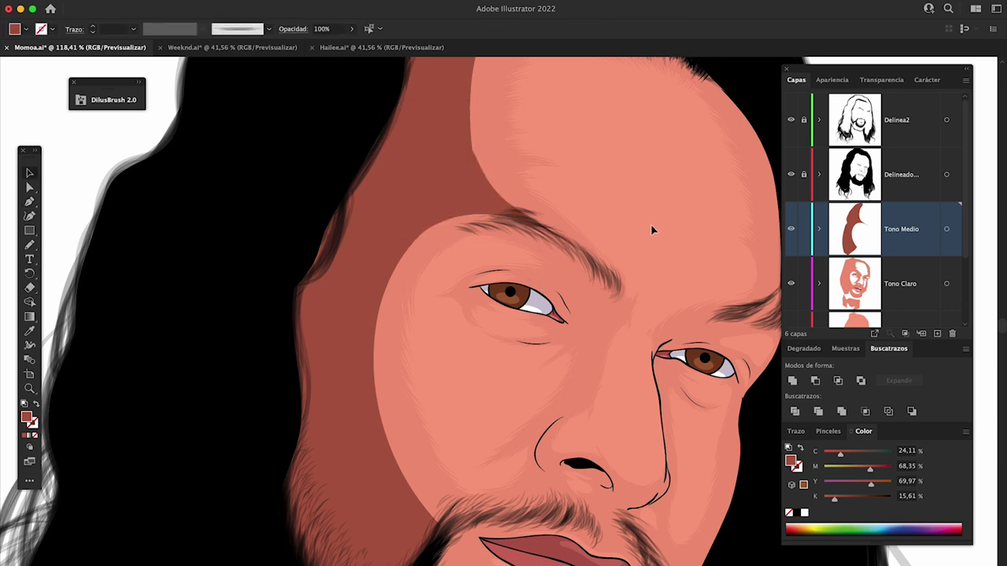
scroll(412, 236, "up", 3)
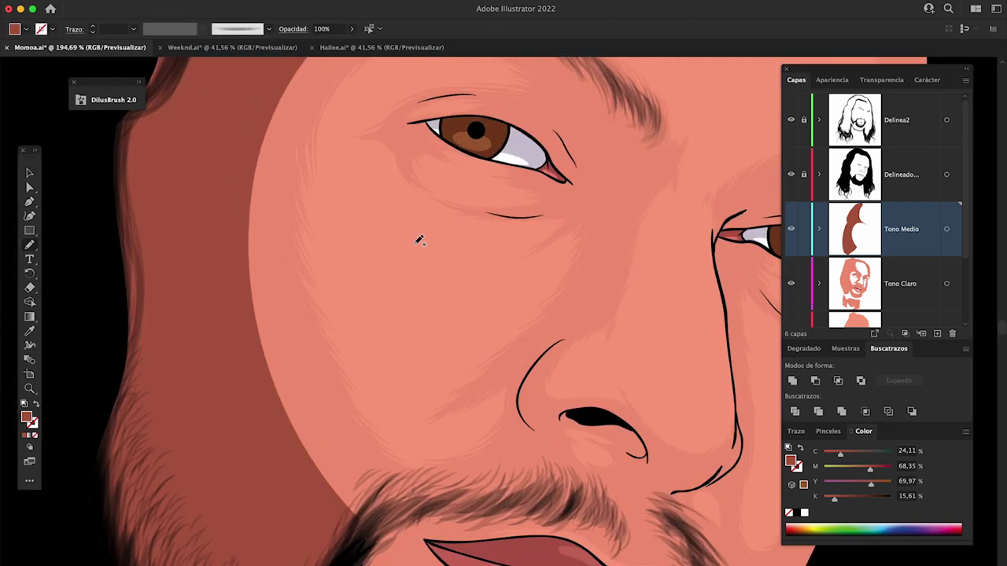
scroll(413, 236, "up", 2)
scroll(440, 338, "up", 2)
scroll(414, 264, "up", 2)
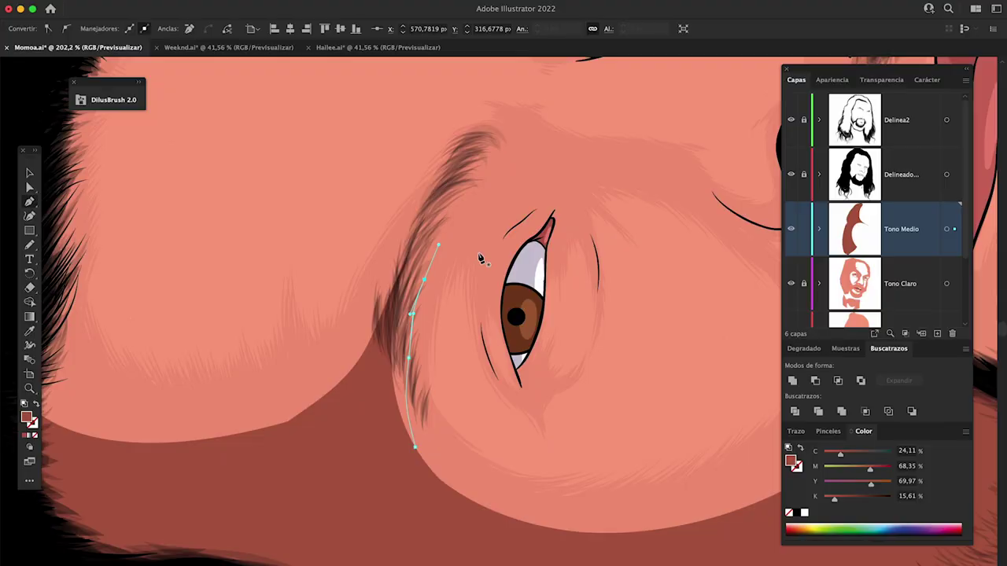
- Start the Tono Medio shadow outline beside the brow and curve it along the upper eyelid
left_click_drag(484, 256, 479, 318)
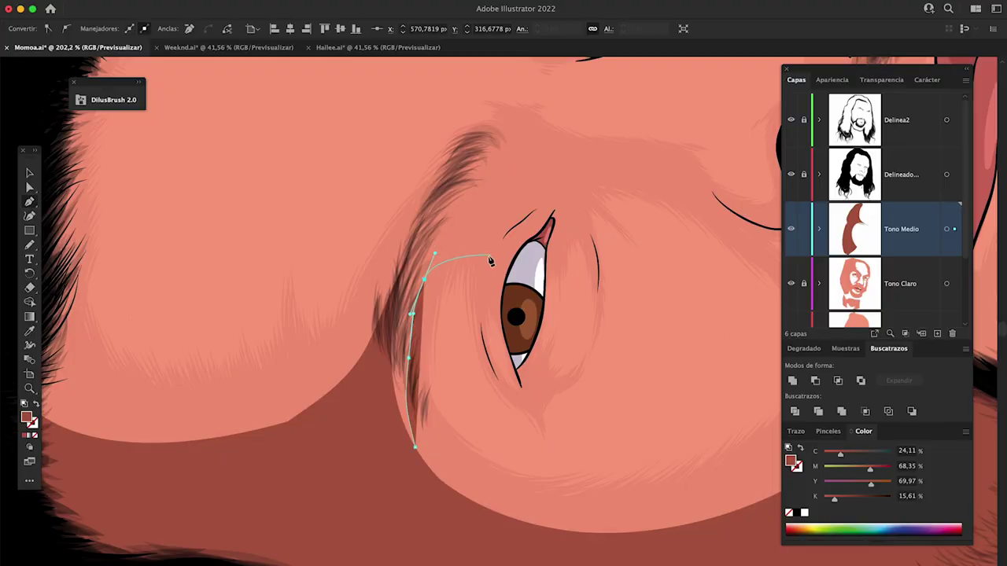
left_click(481, 329)
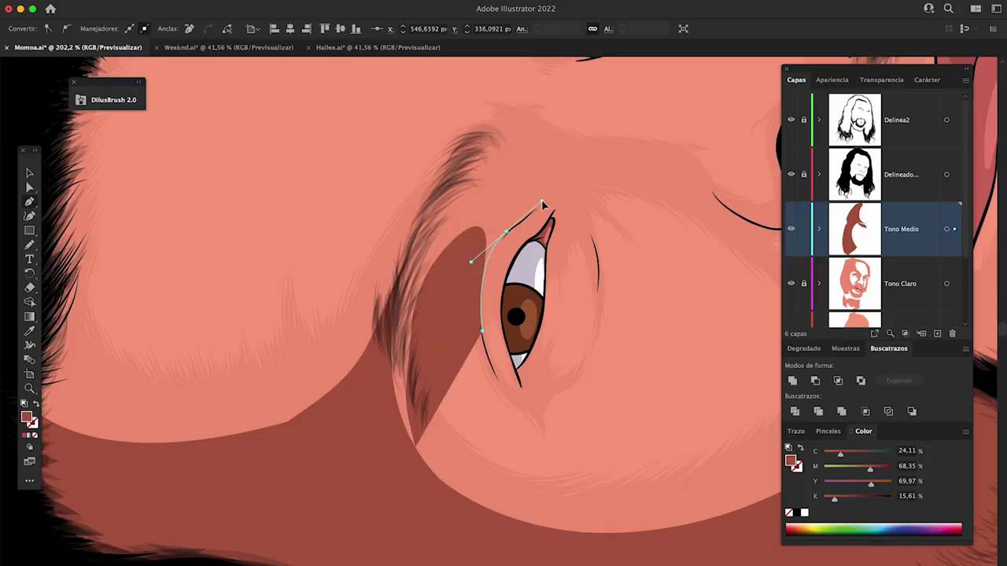
scroll(511, 236, "up", 5)
left_click_drag(510, 226, 523, 190)
left_click(533, 280)
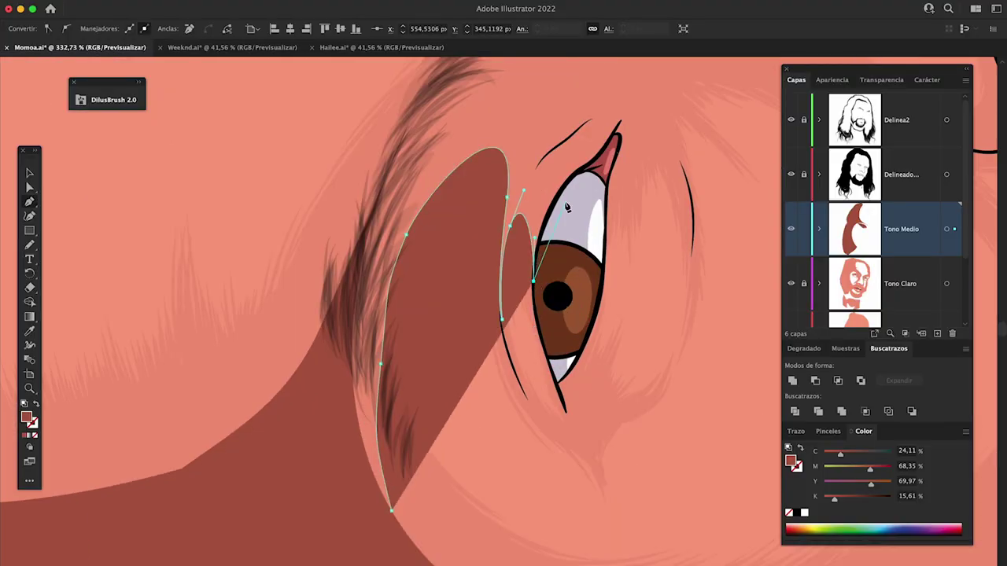
left_click(550, 205)
left_click(604, 150)
scroll(605, 150, "up", 3)
left_click_drag(611, 199, 615, 180)
- Extend the shadow outline over the brow, down the outer side, and back up from the nose
left_click(602, 121)
left_click(538, 105)
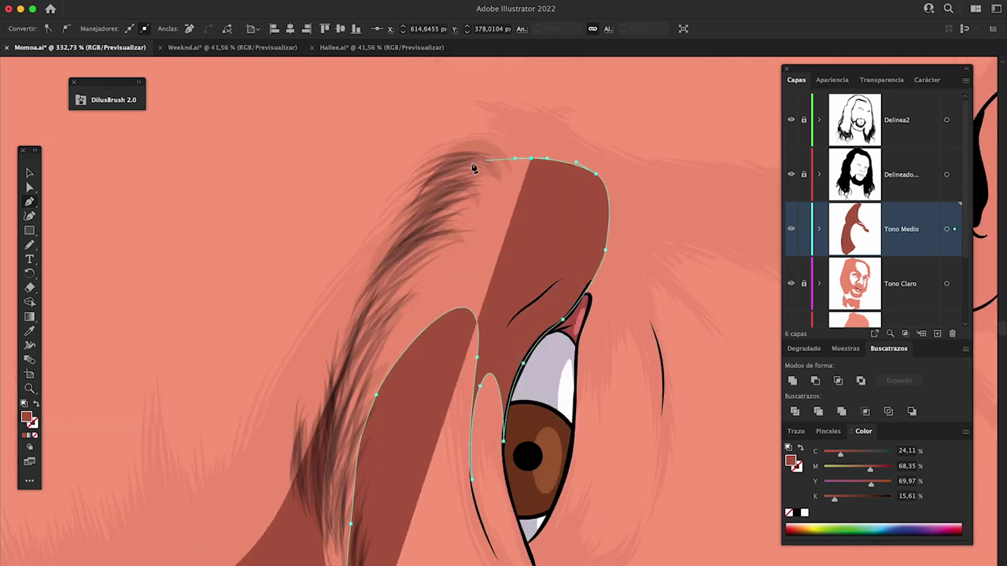
left_click(397, 202)
left_click(345, 296)
left_click(315, 450)
left_click_drag(597, 326, 468, 281)
scroll(468, 281, "down", 5)
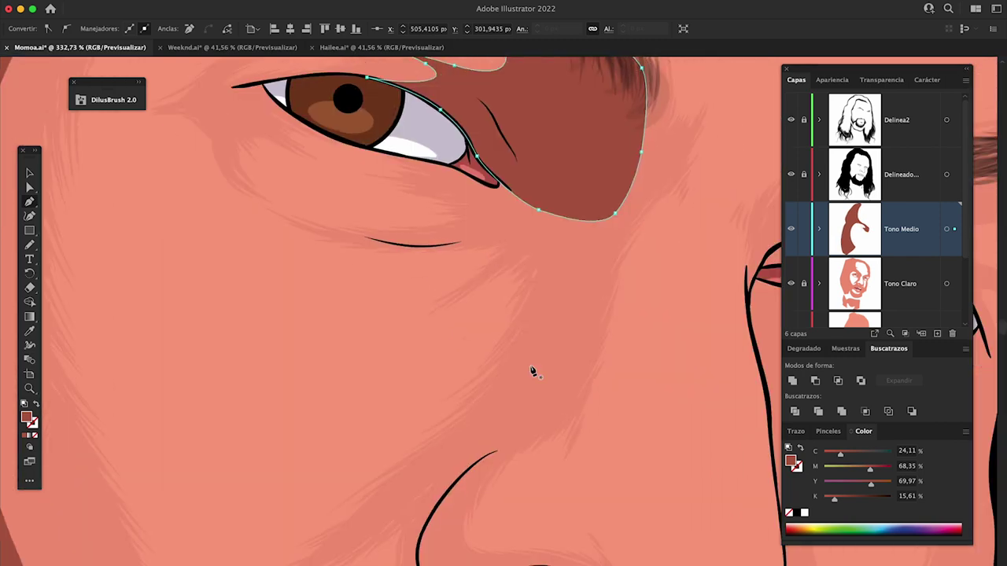
left_click(478, 460)
left_click(533, 415)
left_click(584, 314)
left_click(614, 222)
left_click(656, 110)
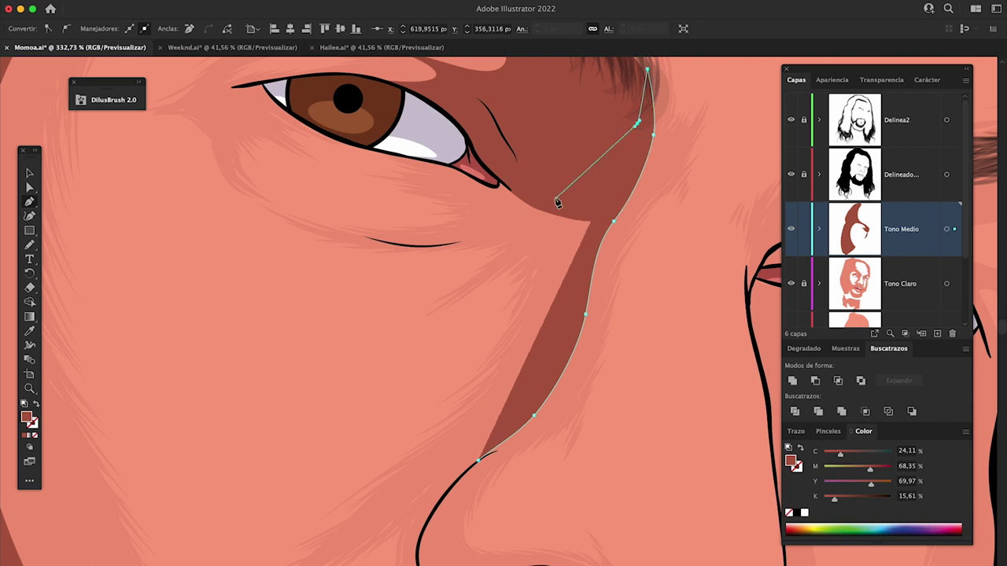
- Trace the shadow outline around the eye corner and along the lower eyelid
left_click(504, 182)
left_click(434, 162)
left_click(489, 208)
left_click(472, 243)
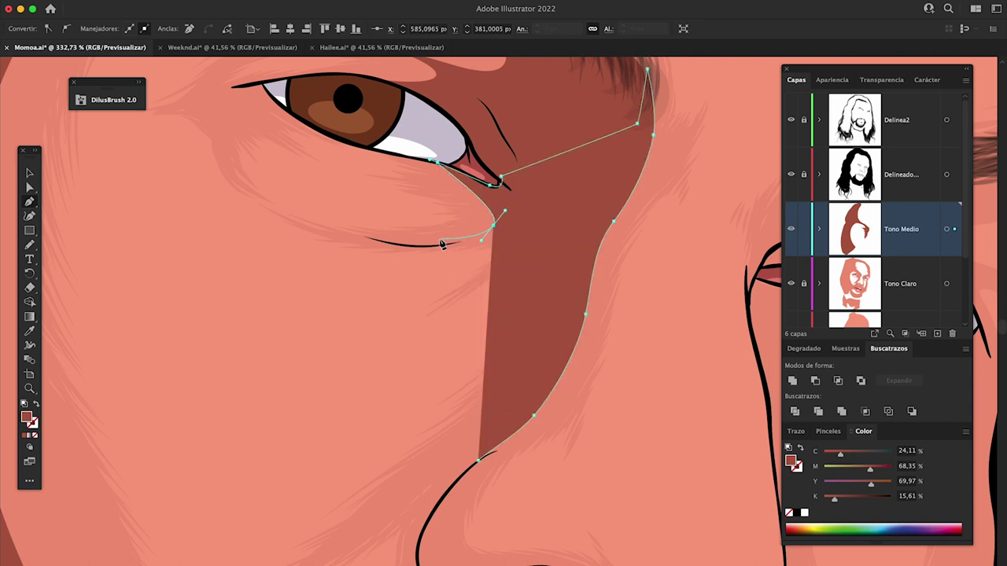
left_click(413, 240)
left_click(501, 233)
left_click(539, 214)
left_click(557, 210)
- Run the outline down the cheek to the nose, close the shadow shape, and deselect it
left_click_drag(564, 221, 598, 129)
left_click(558, 238)
left_click(557, 271)
left_click(464, 386)
left_click(413, 429)
left_click(511, 370)
left_click_drag(512, 370, 477, 447)
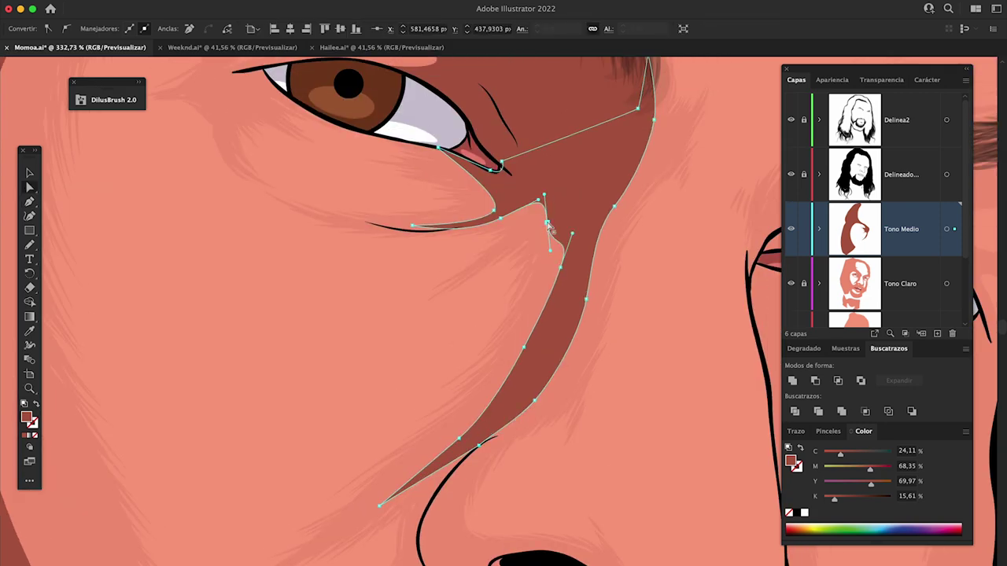
key("ctrl+shift+a")
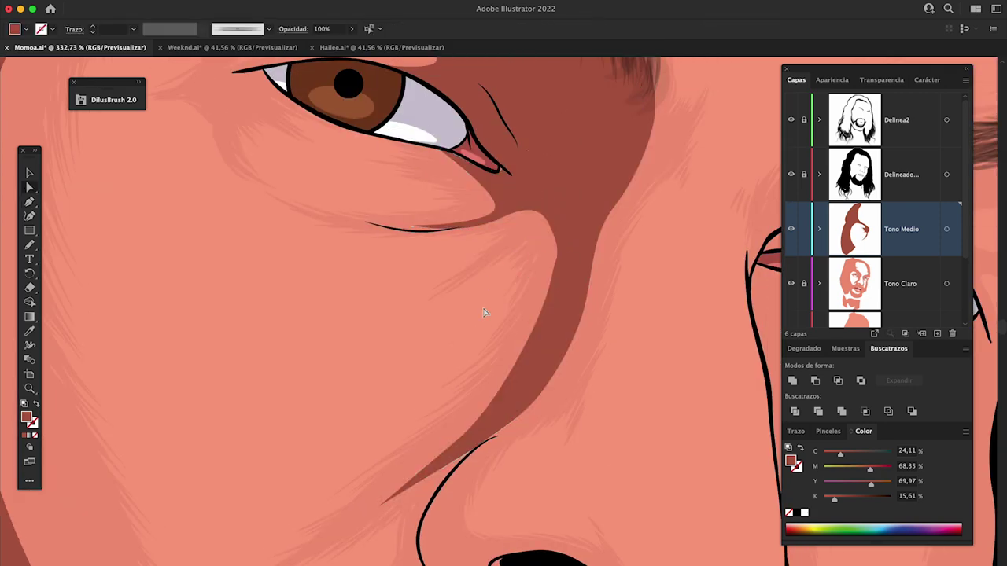
scroll(580, 400, "up", 3)
scroll(472, 296, "right", 8)
scroll(475, 348, "down", 2)
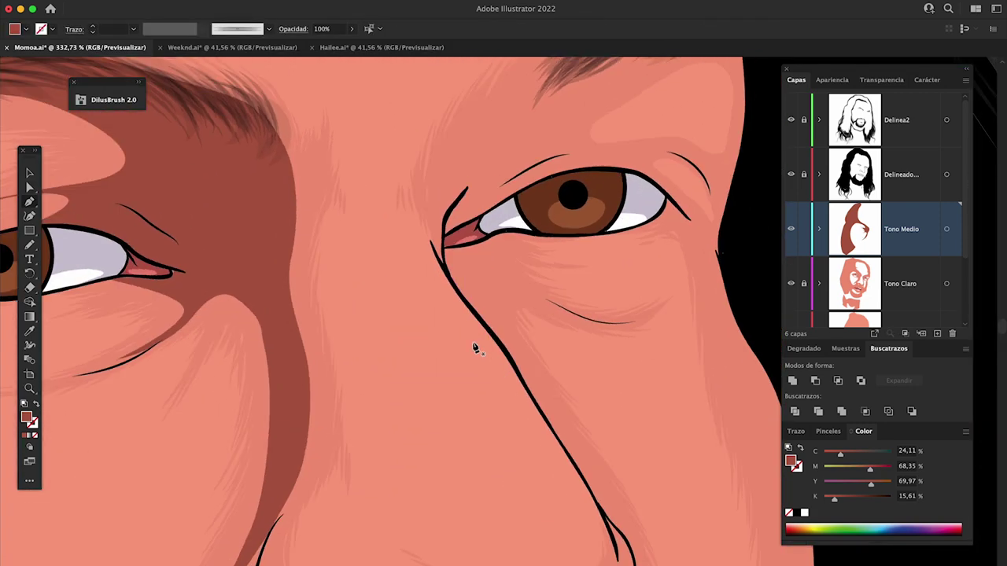
- Draw a thin shadow sliver along the second eye's edge, reaching up into the hair
scroll(388, 296, "up", 2)
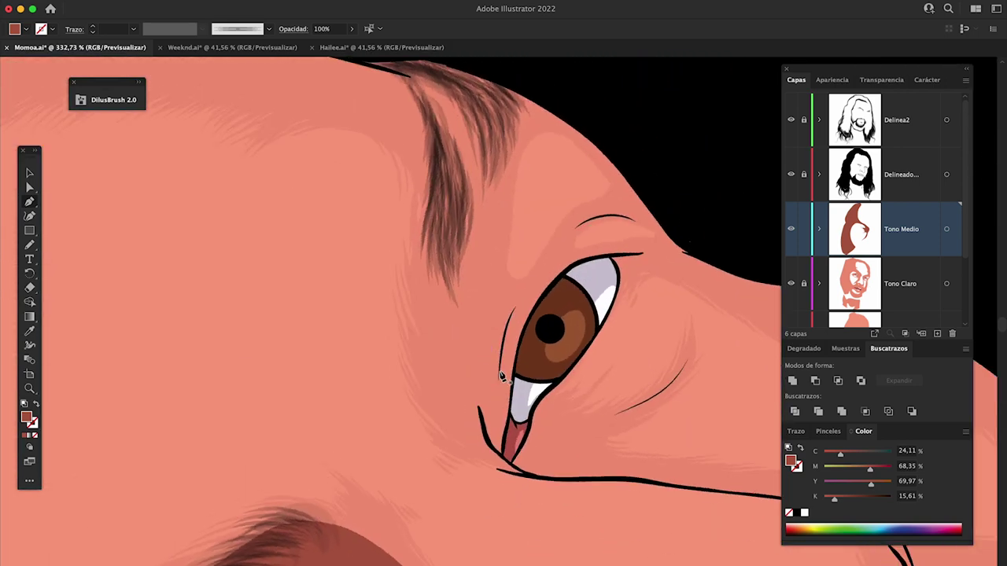
left_click(515, 349)
left_click(526, 315)
left_click(547, 260)
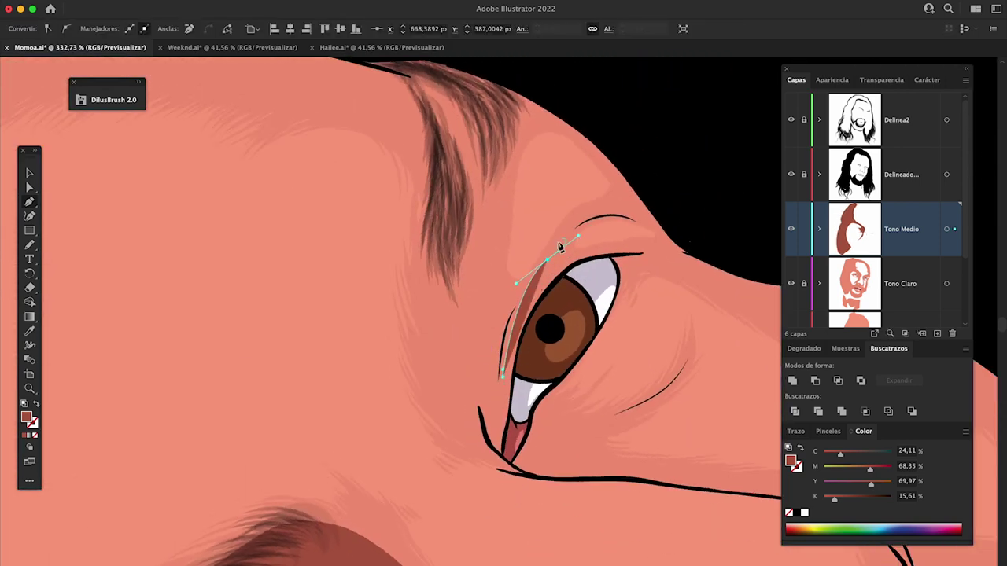
left_click(503, 337)
scroll(495, 315, "up", 2)
left_click(519, 192)
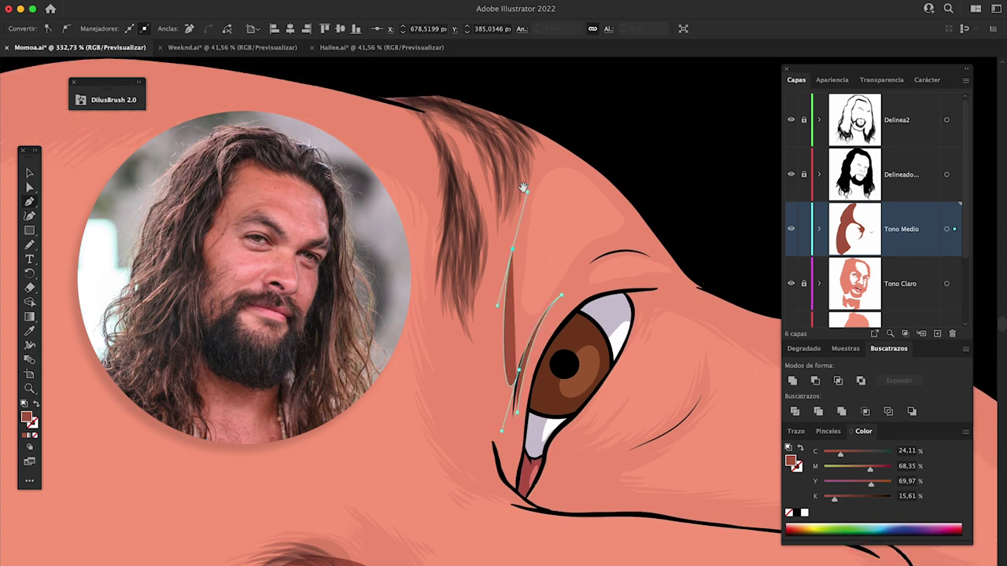
left_click_drag(405, 105, 438, 122)
scroll(464, 236, "down", 2)
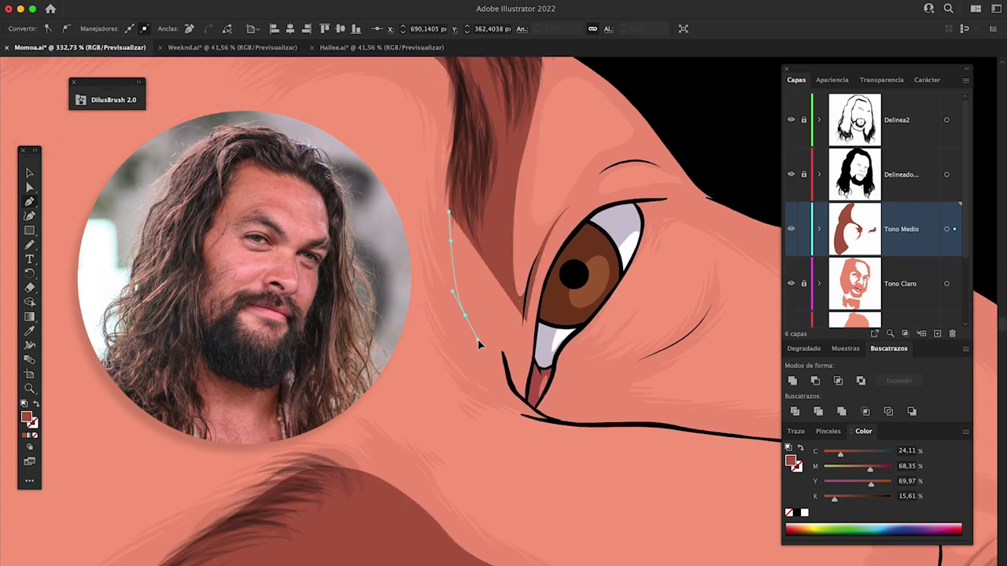
left_click(532, 405)
- Trace a second shadow along the eye's upper-left edge up onto the brow, then deselect
scroll(560, 308, "up", 3)
left_click(512, 382)
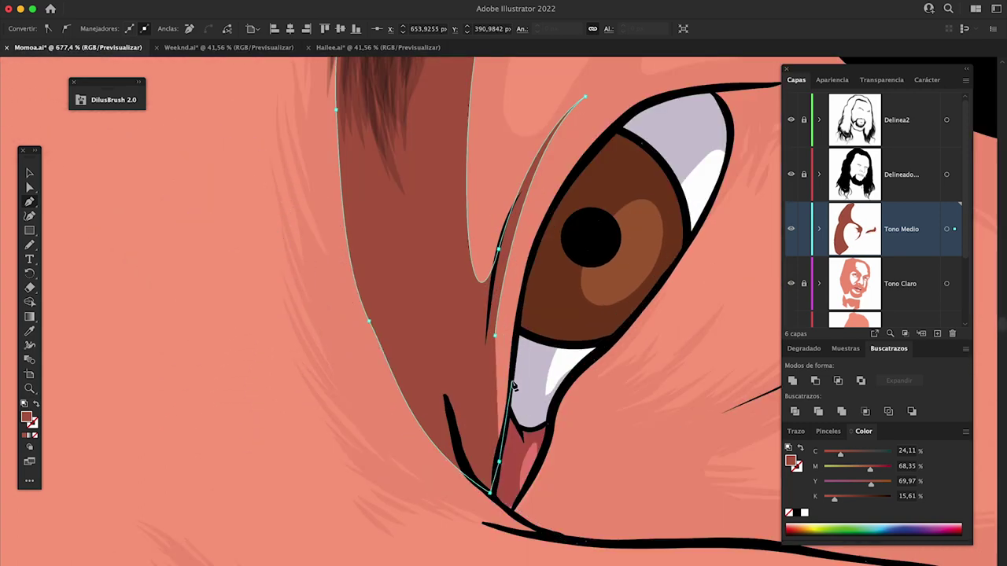
left_click(567, 191)
scroll(567, 191, "up", 2)
left_click_drag(584, 203, 627, 181)
left_click(613, 186)
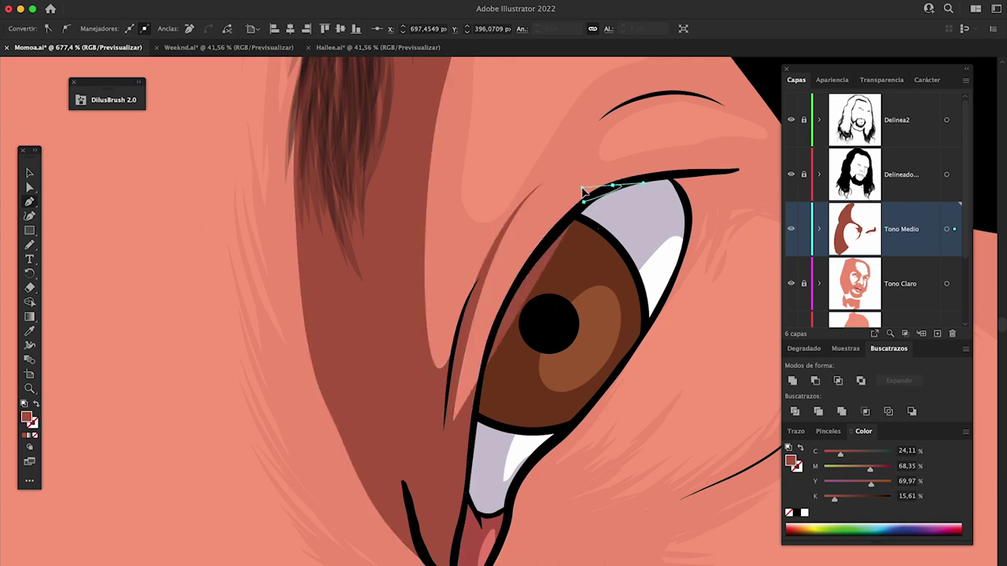
left_click_drag(599, 120, 639, 92)
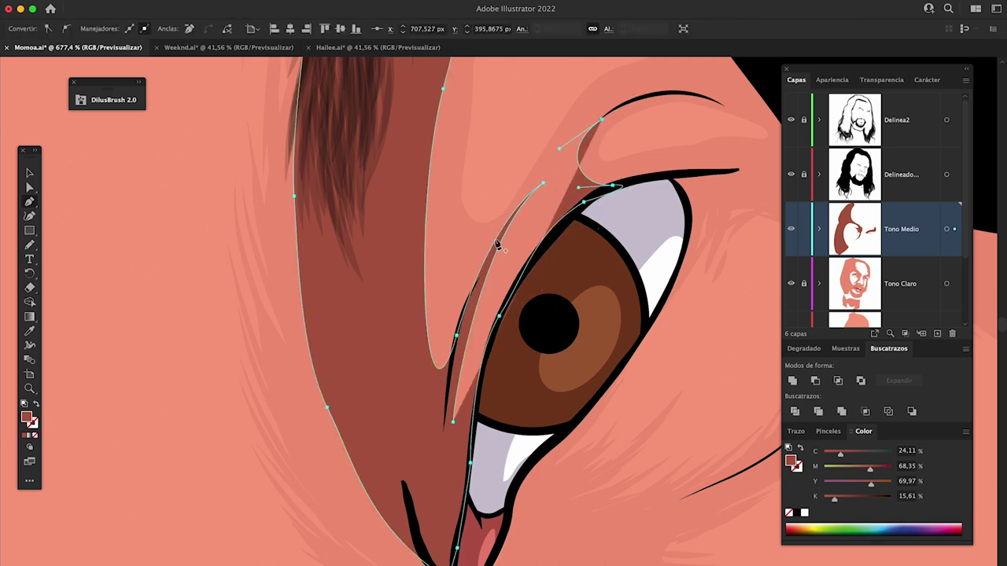
left_click(458, 228)
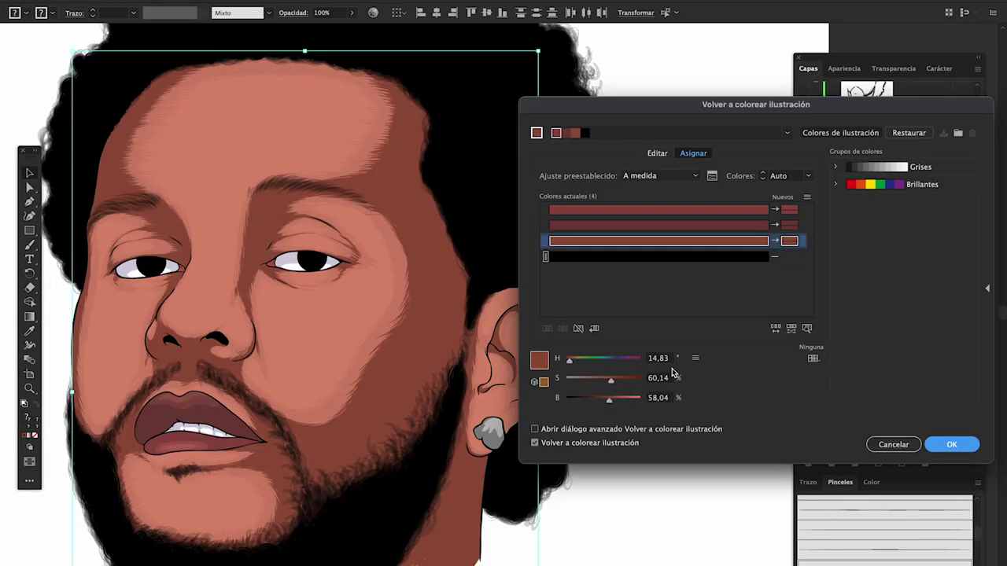
- In Recolor Artwork, edit the mid-tone swatch's hue, saturation and brightness fields
left_click(658, 378)
type("55")
key("Tab")
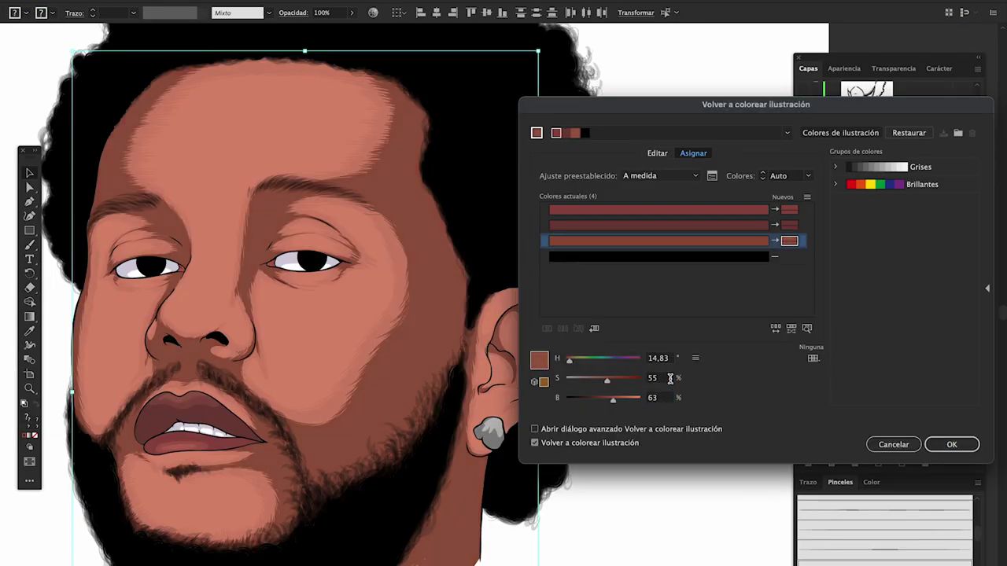
type("63")
left_click(663, 377)
key("Tab")
type("66")
left_click(661, 361)
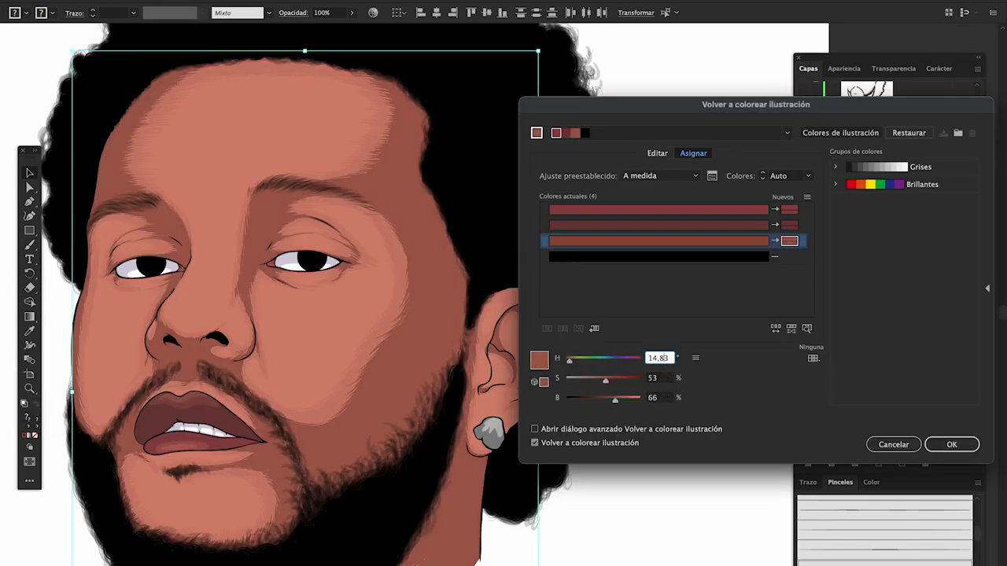
type("15")
key("Tab")
type("52")
key("Tab")
type("69")
key("Tab")
- Retune the swatch to saturation 54 and brightness 71, then pencil a darker upper-lip shape
left_click(659, 378)
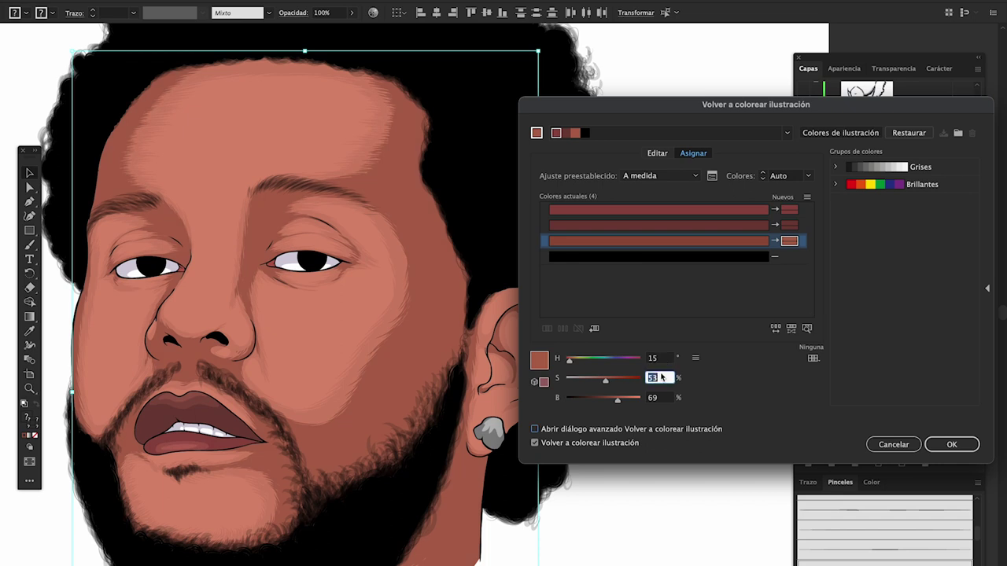
key("Tab")
key("Tab")
type("54")
key("Tab")
type("71")
key("Tab")
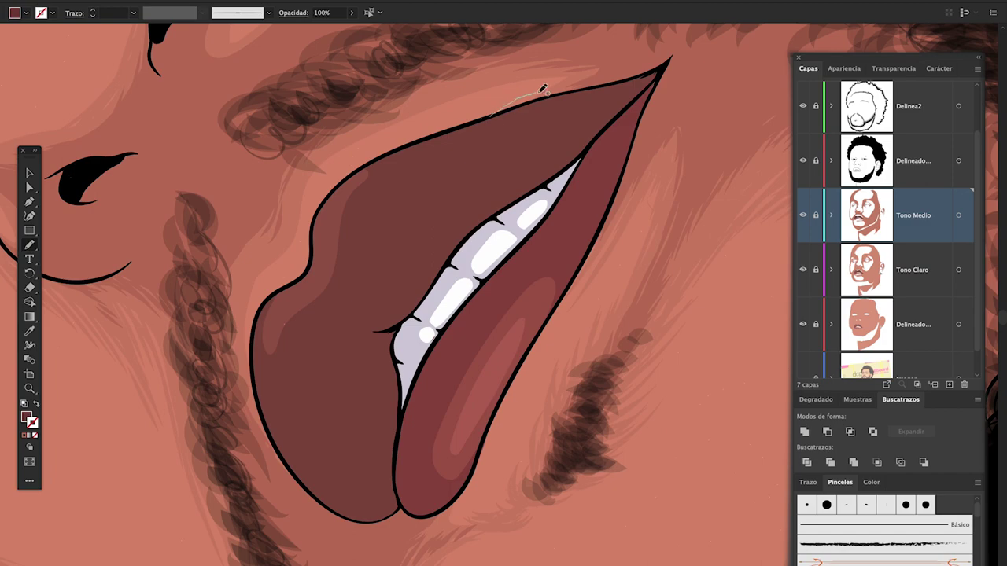
left_click_drag(663, 64, 406, 391)
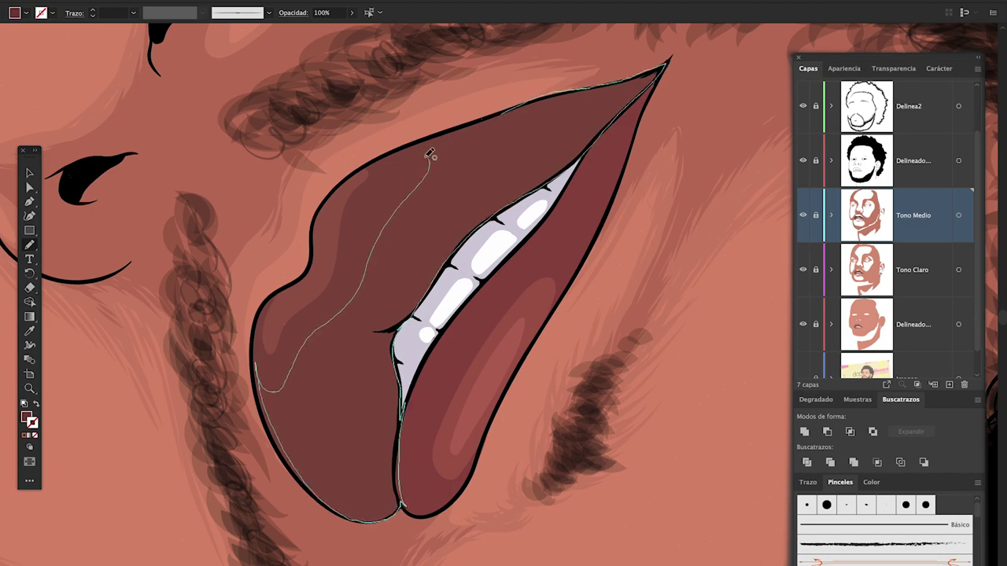
left_click_drag(406, 392, 469, 170)
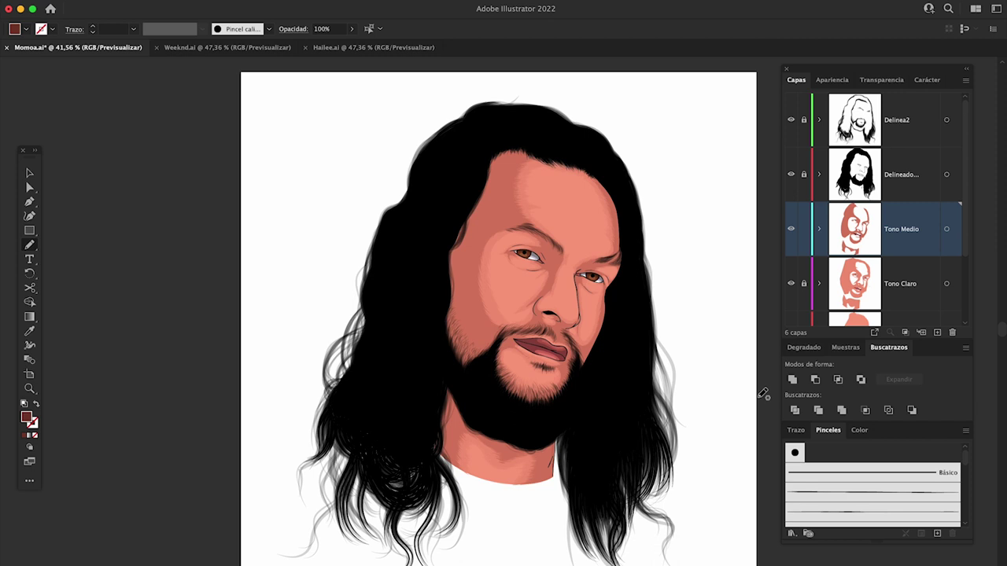
- Outline a cheek shadow from the hair toward the lip and up to the hairline, then finish the path
scroll(444, 293, "up", 3)
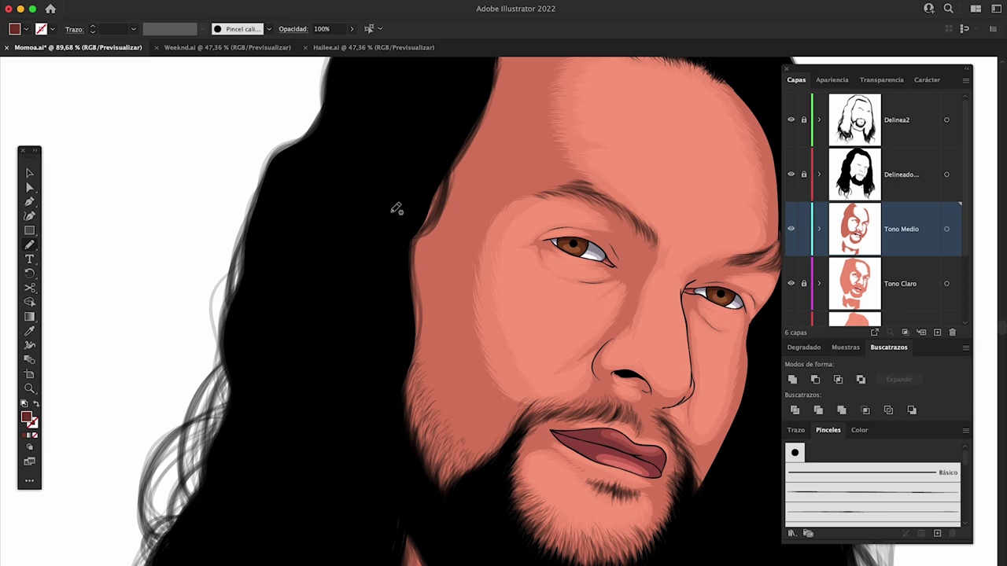
left_click_drag(394, 211, 386, 254)
left_click_drag(389, 398, 399, 472)
left_click_drag(458, 497, 510, 464)
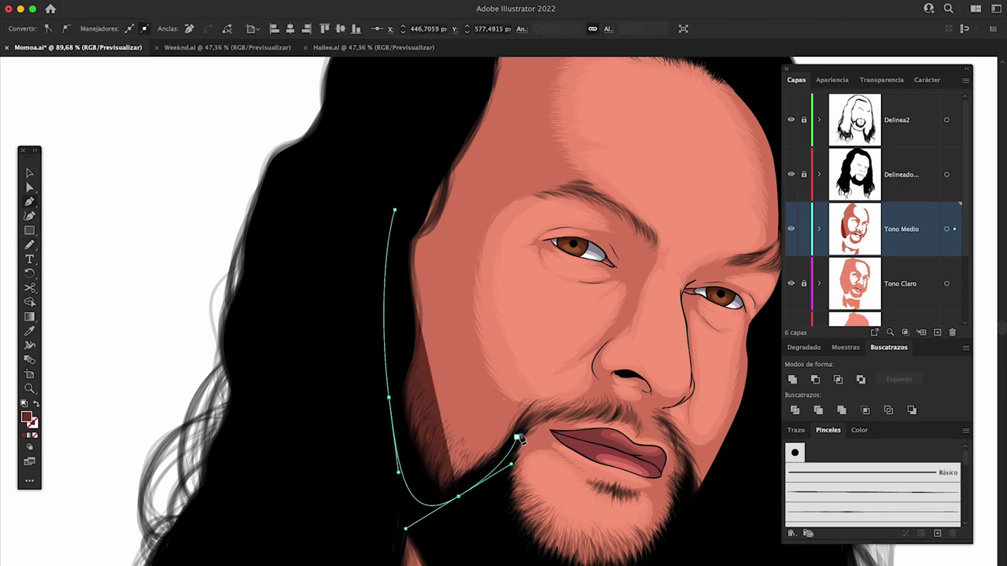
left_click_drag(455, 349, 453, 261)
left_click_drag(459, 207, 508, 186)
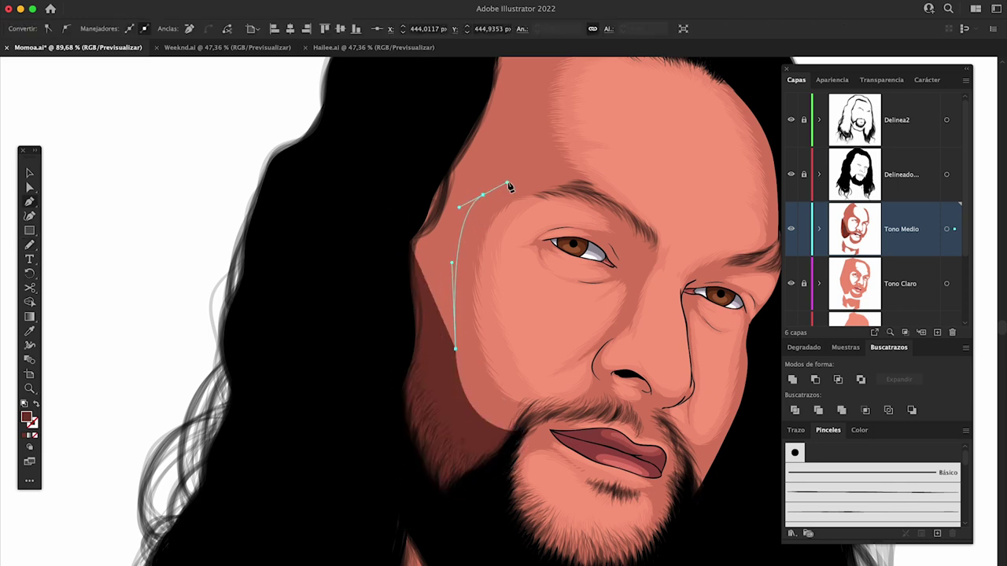
scroll(508, 186, "up", 3)
left_click(523, 169)
left_click_drag(572, 101, 605, 100)
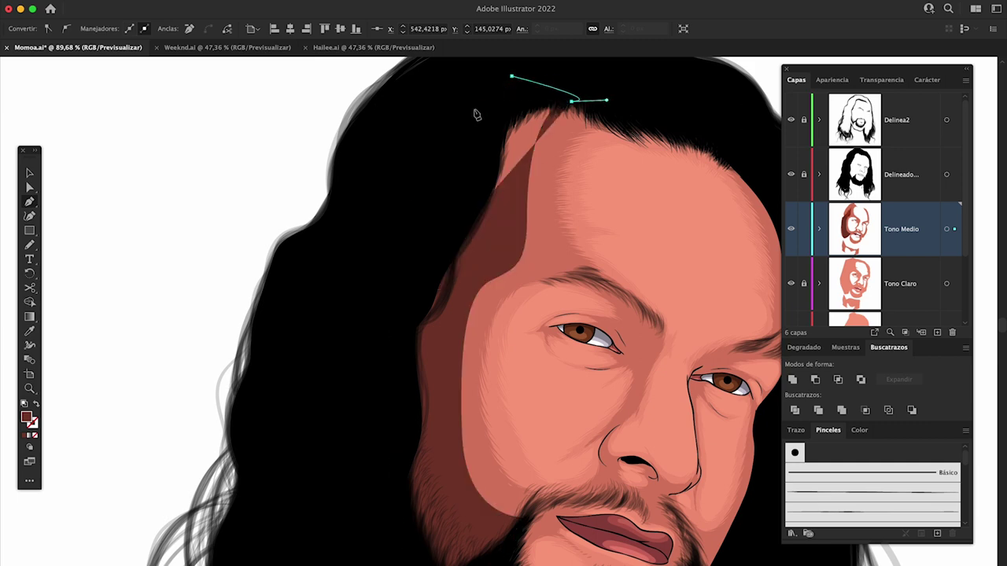
left_click(538, 390, "ctrl")
scroll(541, 398, "down", 3)
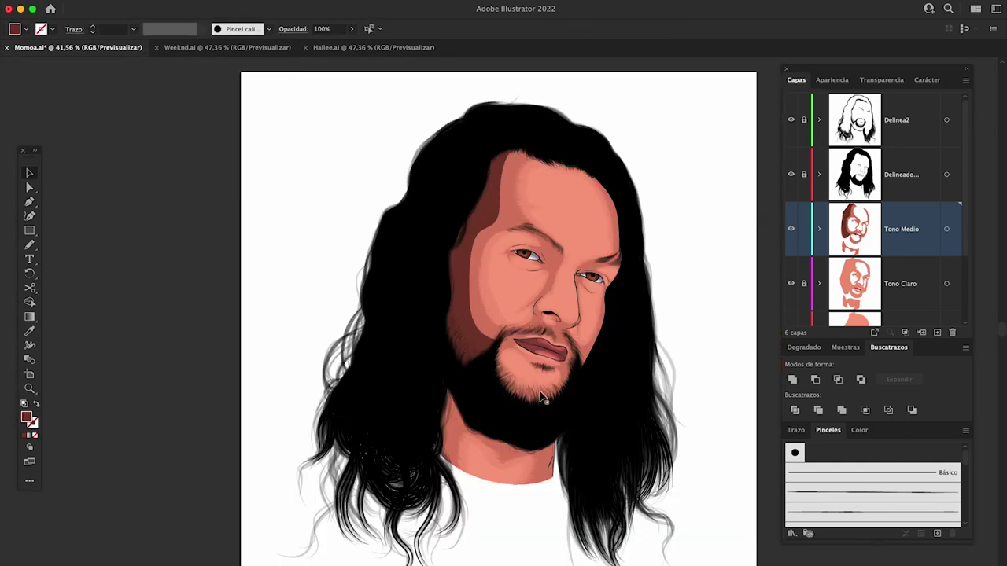
- Scribble a test X beside the head with the Paintbrush
key("b")
left_click_drag(716, 205, 694, 240)
left_click_drag(684, 199, 729, 234)
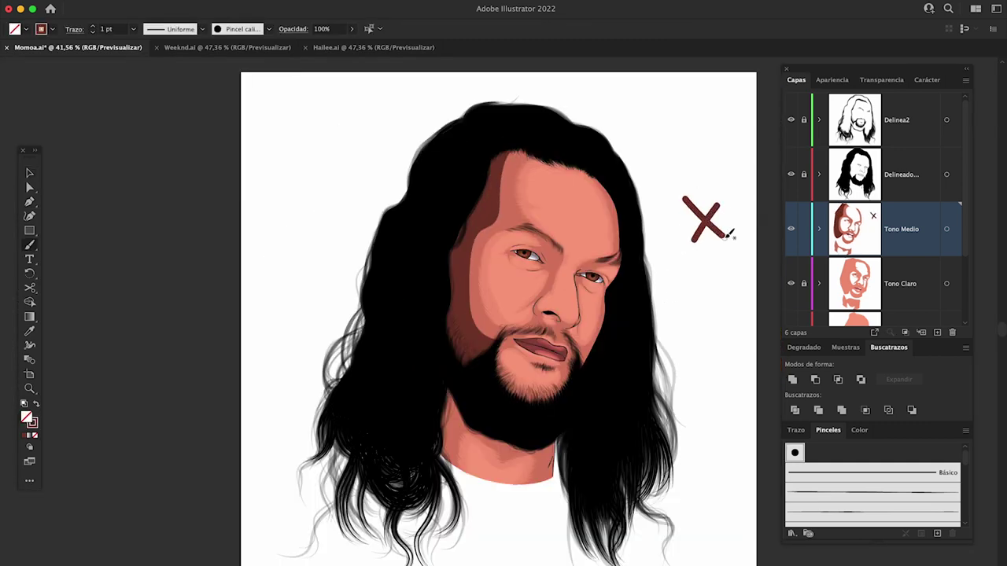
- Remove the test X and add a new layer named Tono Oscuro above Tono Medio
key("ctrl+z")
key("ctrl+z")
key("ctrl+z")
key("ctrl+z")
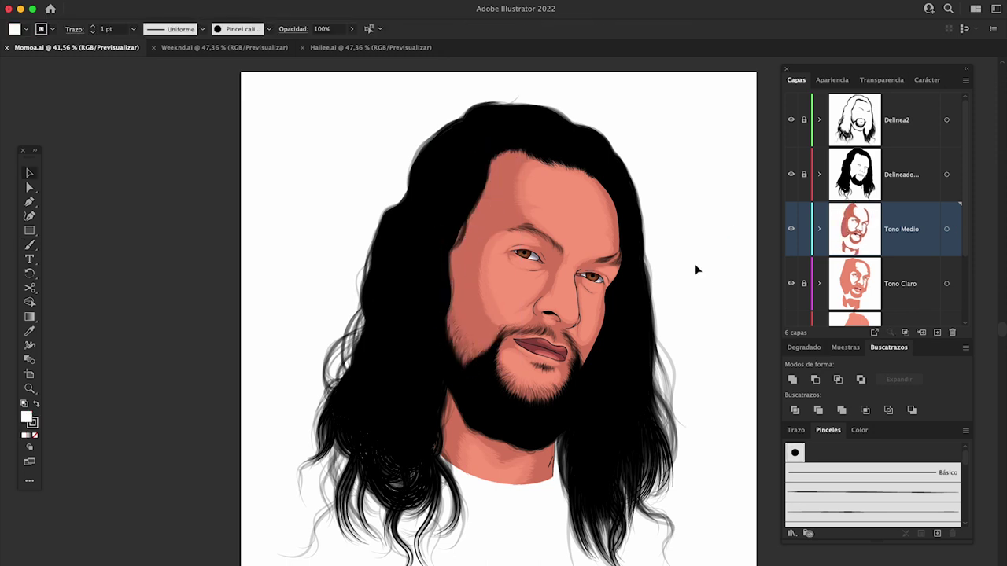
left_click(937, 332)
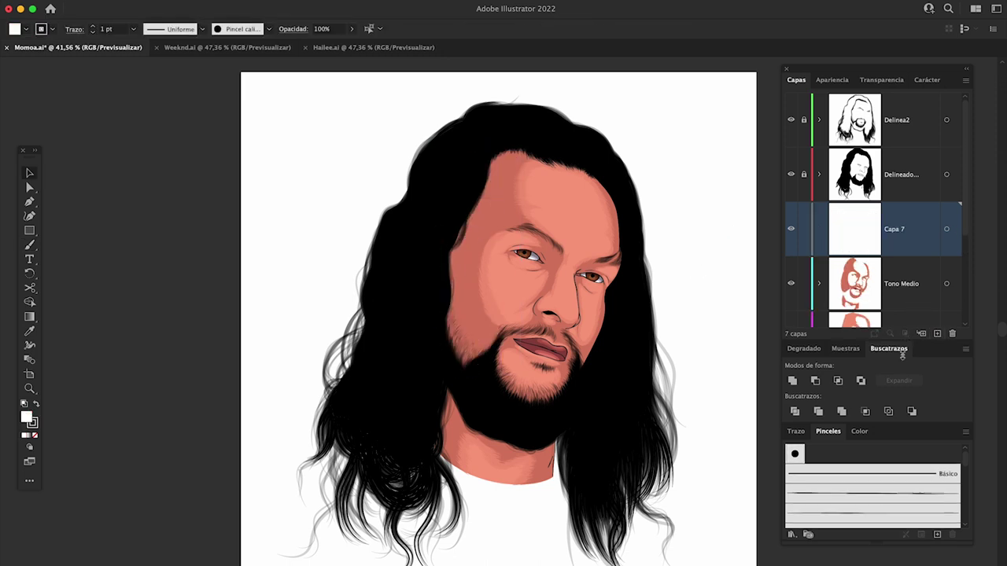
mouse_move(915, 340)
left_mouse_down()
mouse_move(919, 443)
mouse_move(919, 392)
left_mouse_up()
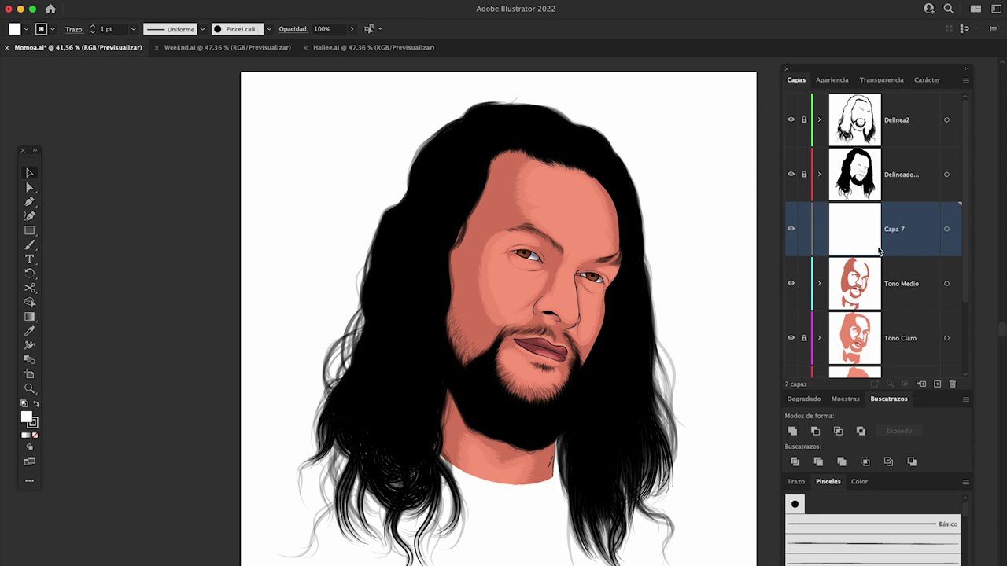
double_click(897, 231)
type("Tono Osc")
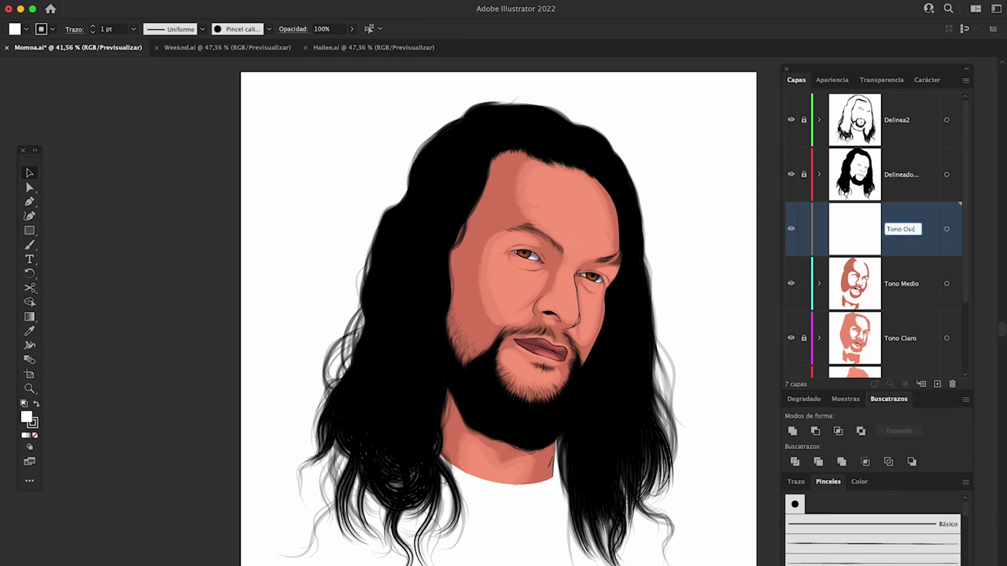
key("Return")
- Sample the skin colour, then darken the fill to dark red 8C4531
key("i")
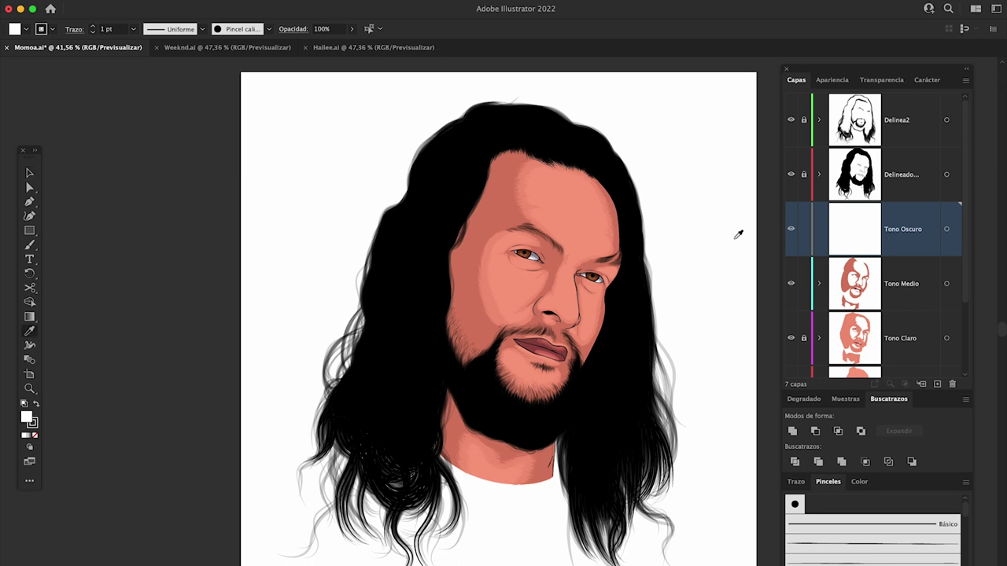
left_click(576, 213)
key("b")
double_click(30, 417)
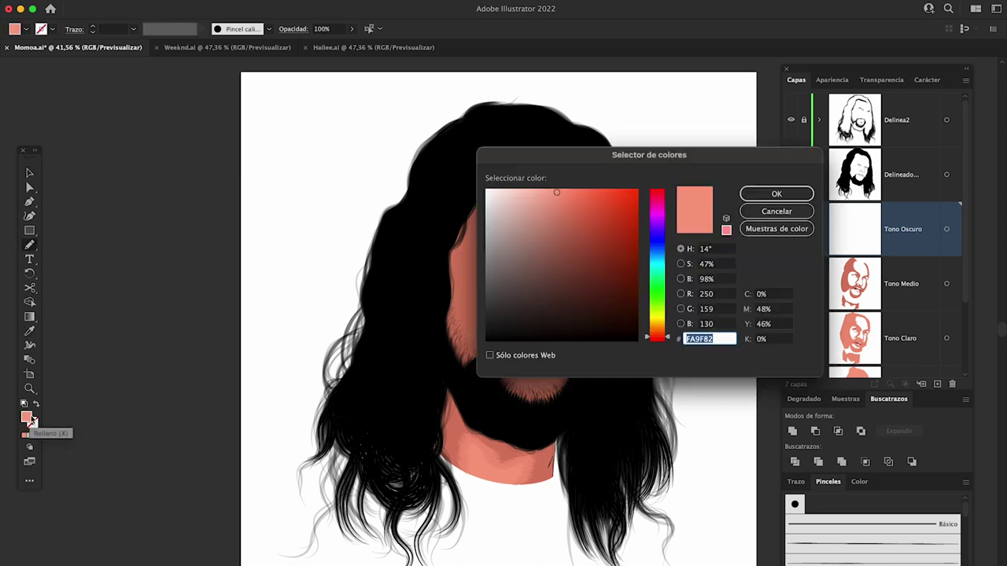
left_click(561, 199)
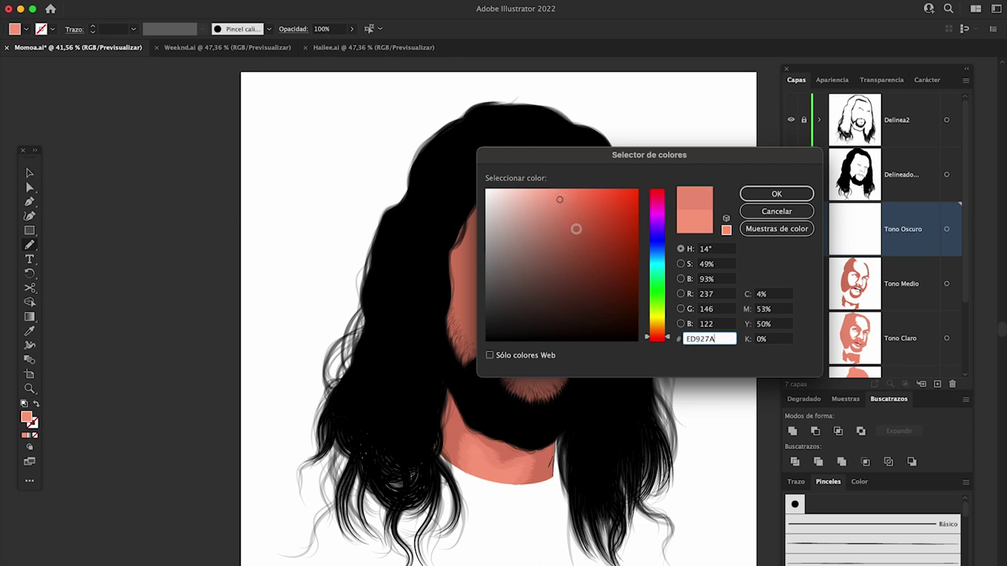
left_click(576, 229)
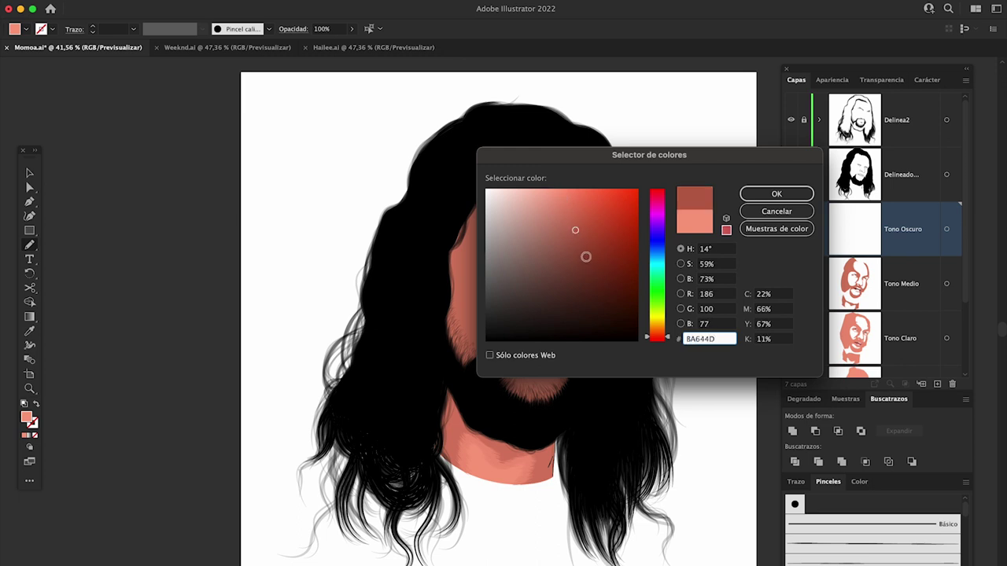
left_click(585, 256)
left_click(762, 197)
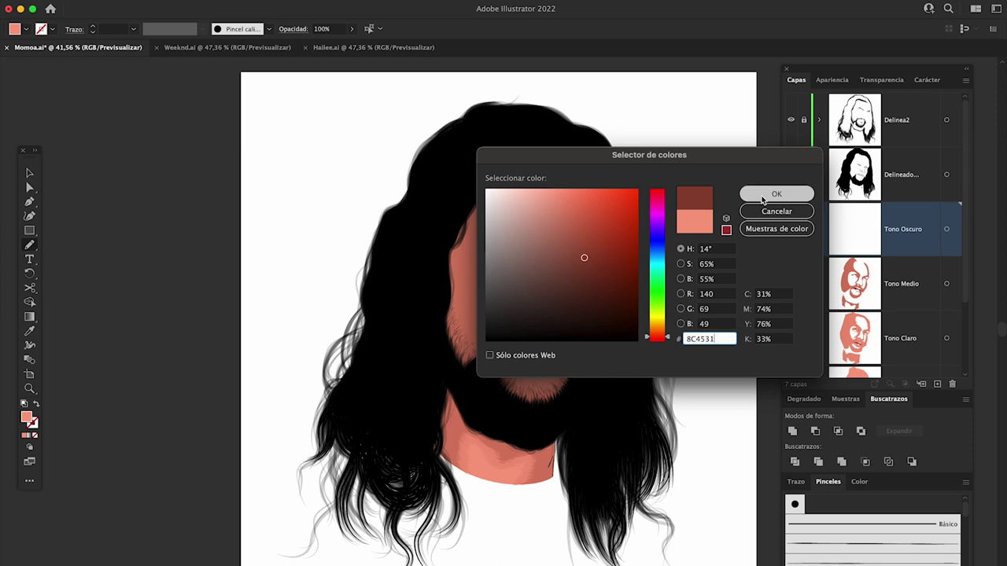
left_click(790, 196)
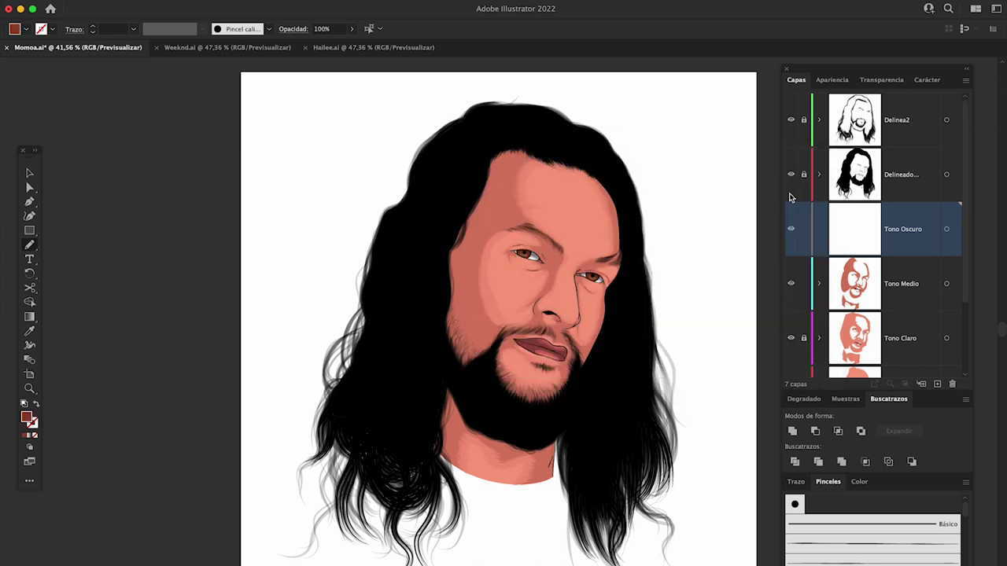
scroll(789, 196, "down", 2)
scroll(793, 193, "down", 2)
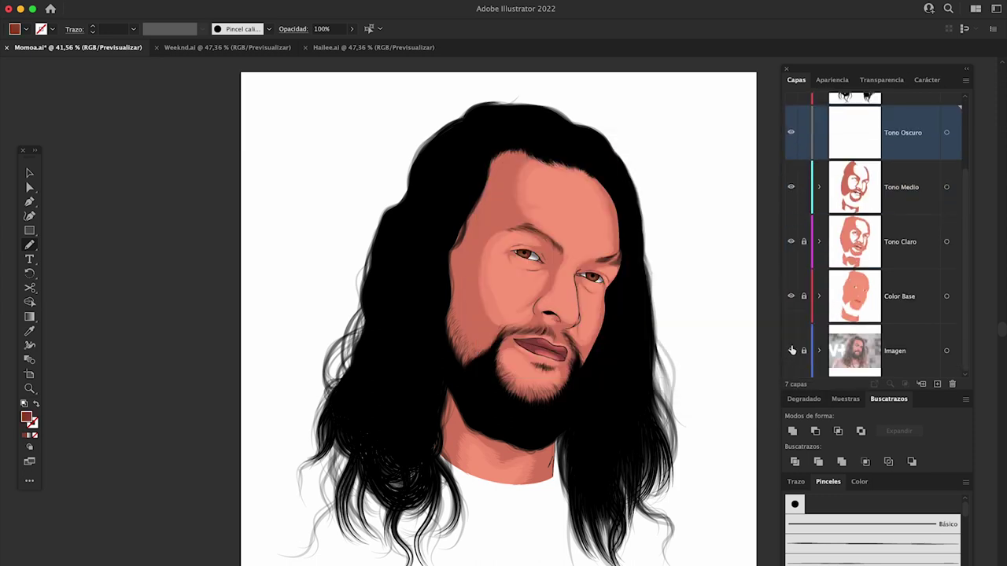
- Show the Imagen reference layer and draw a dark shadow at the outer eye corner
left_click(791, 350)
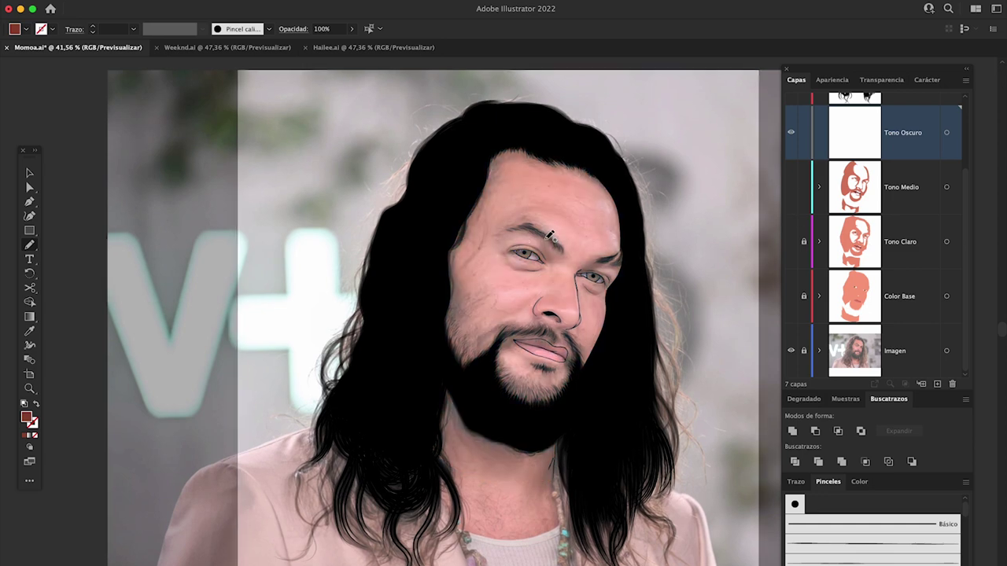
scroll(580, 297, "up", 1, "alt")
scroll(560, 281, "up", 5, "alt")
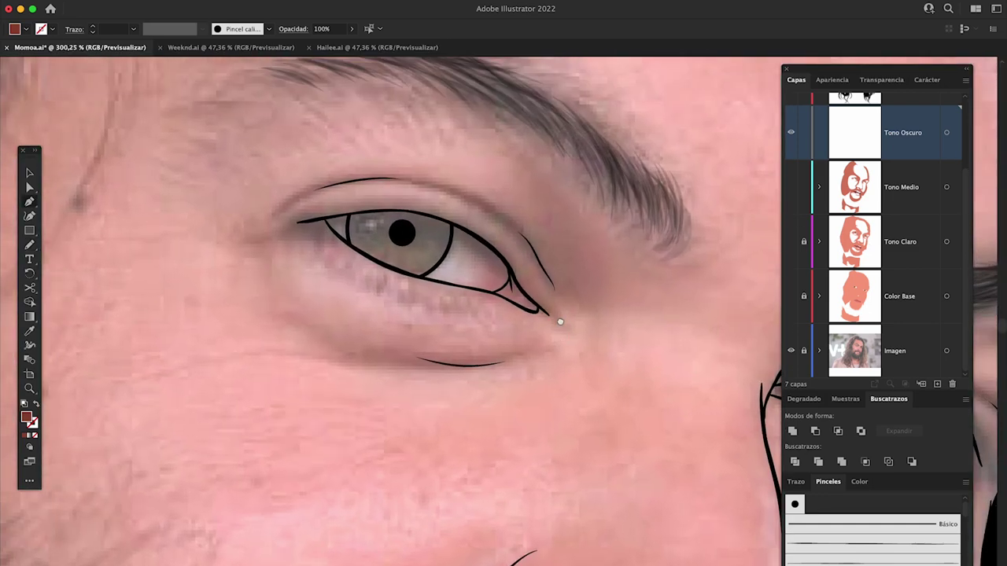
left_click_drag(563, 303, 483, 197)
scroll(504, 236, "down", 2)
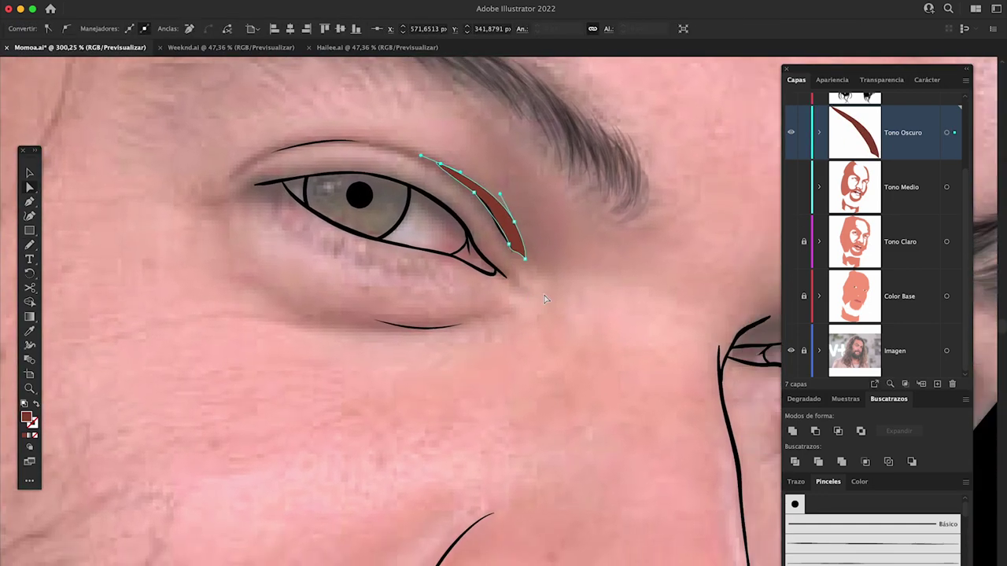
key("shift+b")
left_click_drag(524, 245, 441, 330)
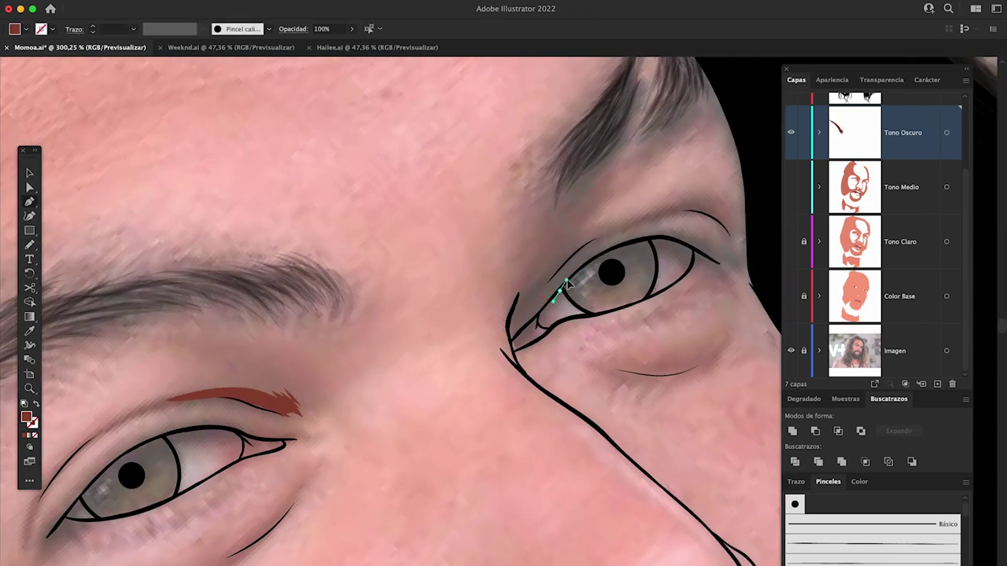
- Pen a thin dark eyelid shadow above the right eye and select its anchors for adjustment
key("p")
left_click(620, 229)
left_click(563, 238)
left_click(549, 276)
left_click(535, 312)
left_click(511, 340)
left_click(560, 291)
left_click(603, 253)
left_click(619, 229)
key("a")
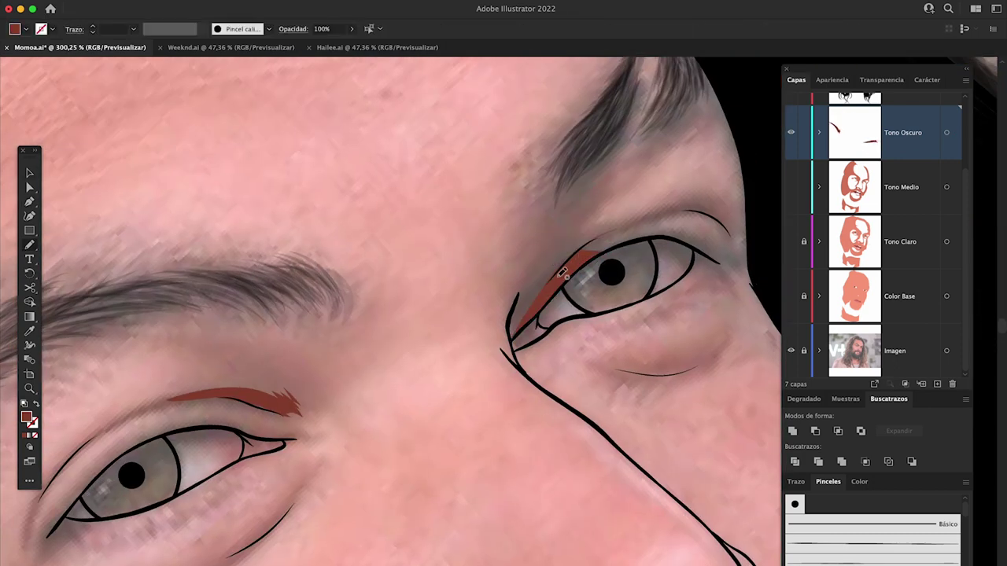
left_click(580, 265)
key("shift+b")
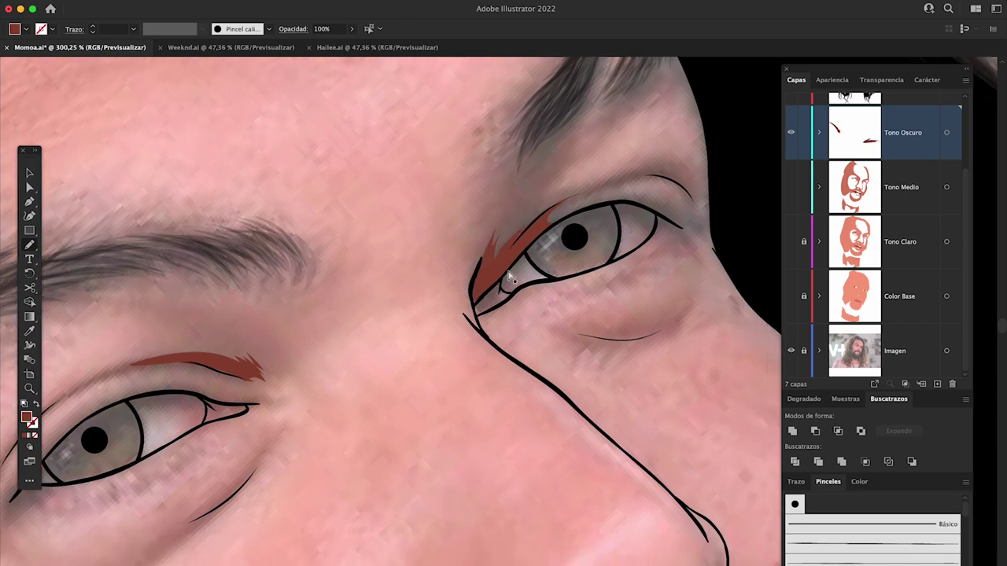
- Paint a dark-red shadow on the neck below the beard
scroll(550, 275, "down", 3)
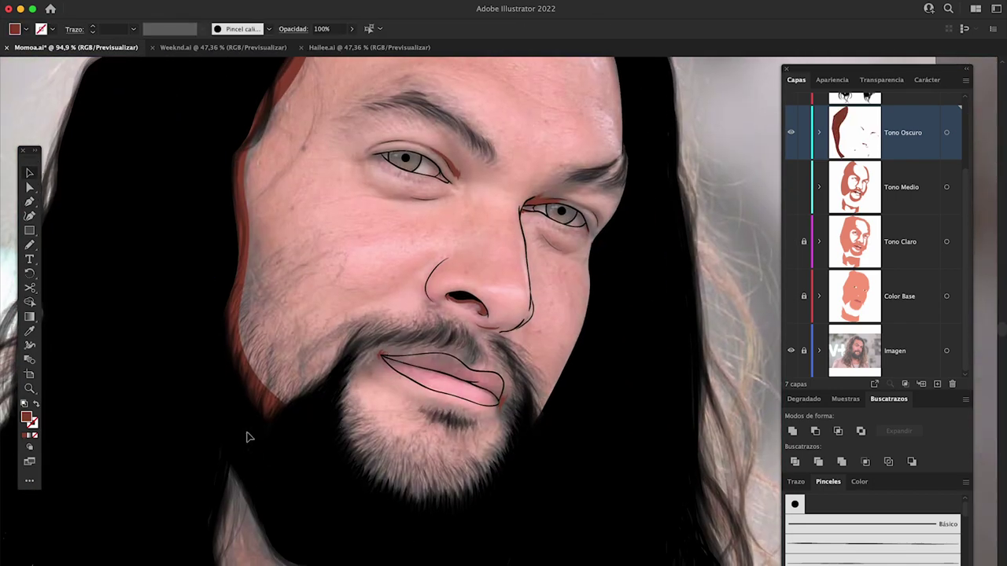
scroll(246, 436, "up", 2)
scroll(333, 269, "down", 5)
scroll(641, 382, "down", 3)
left_click_drag(574, 264, 560, 350)
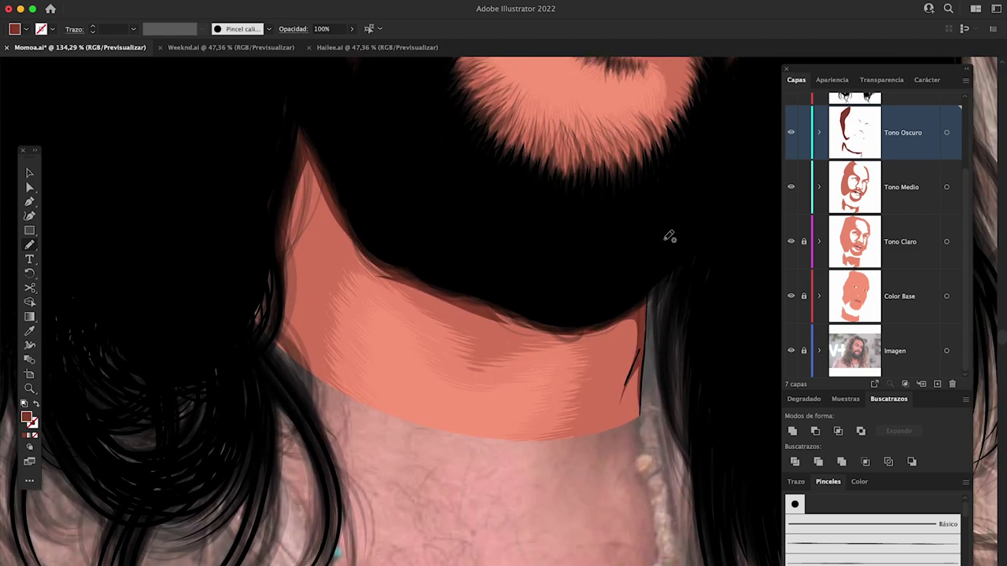
scroll(669, 236, "up", 5)
scroll(669, 299, "up", 10)
scroll(551, 260, "up", 10)
scroll(471, 228, "down", 3)
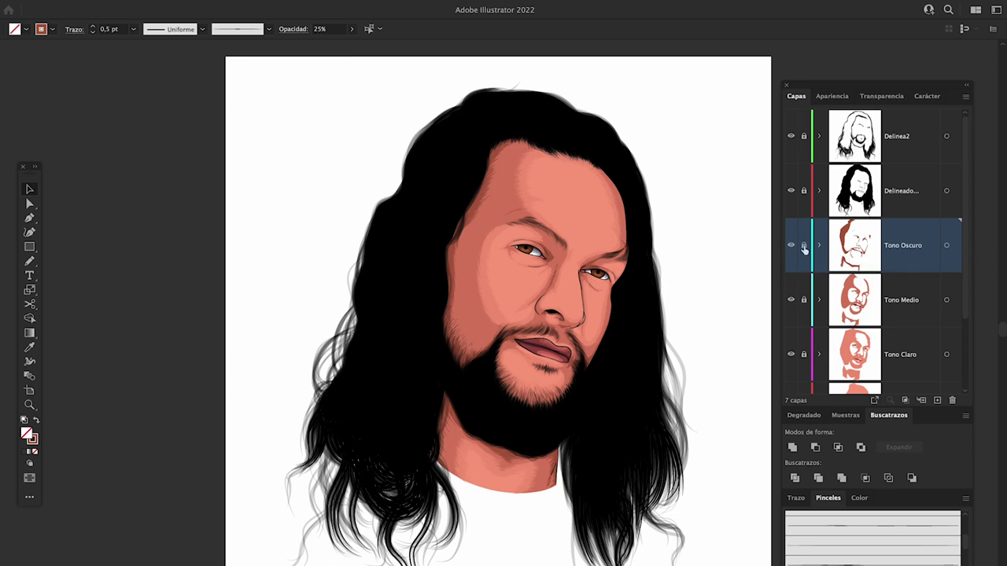
- Add a new layer above Tono Oscuro named Luces
left_click(921, 399)
double_click(895, 246)
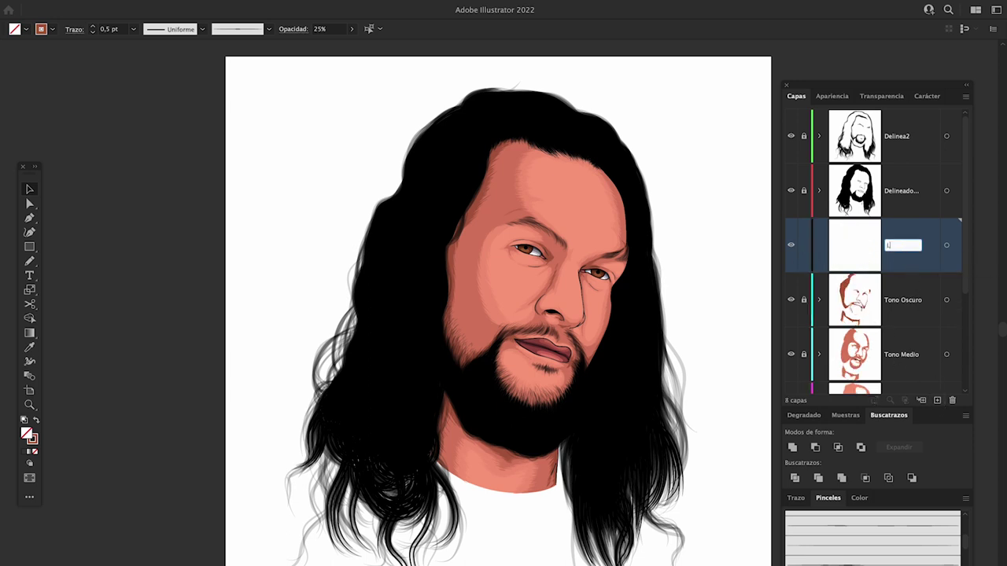
type("Luces")
key("Return")
- Sample the forehead skin, then set the fill to the lighter tone F9B19D
scroll(873, 236, "down", 1)
key("i")
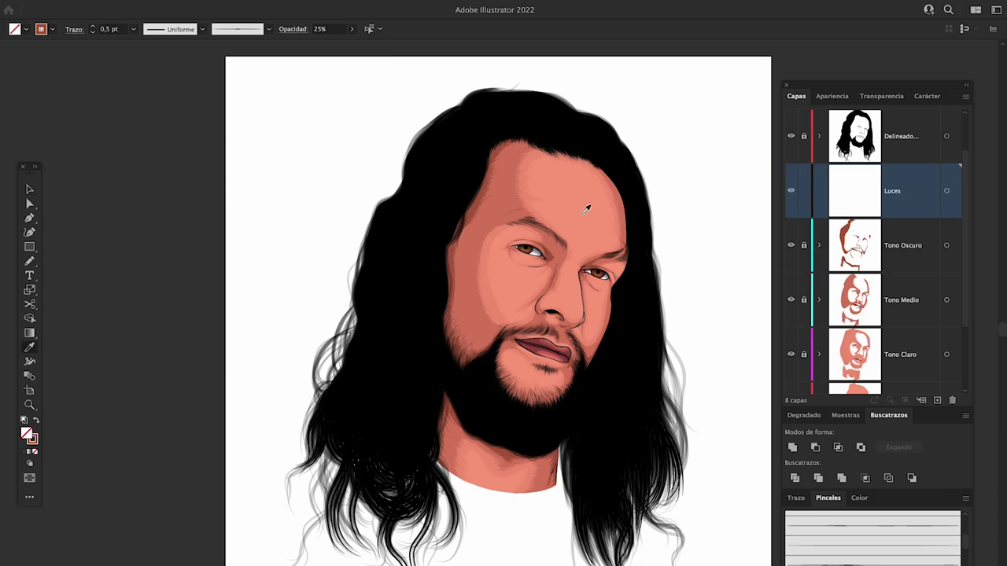
left_click(584, 210)
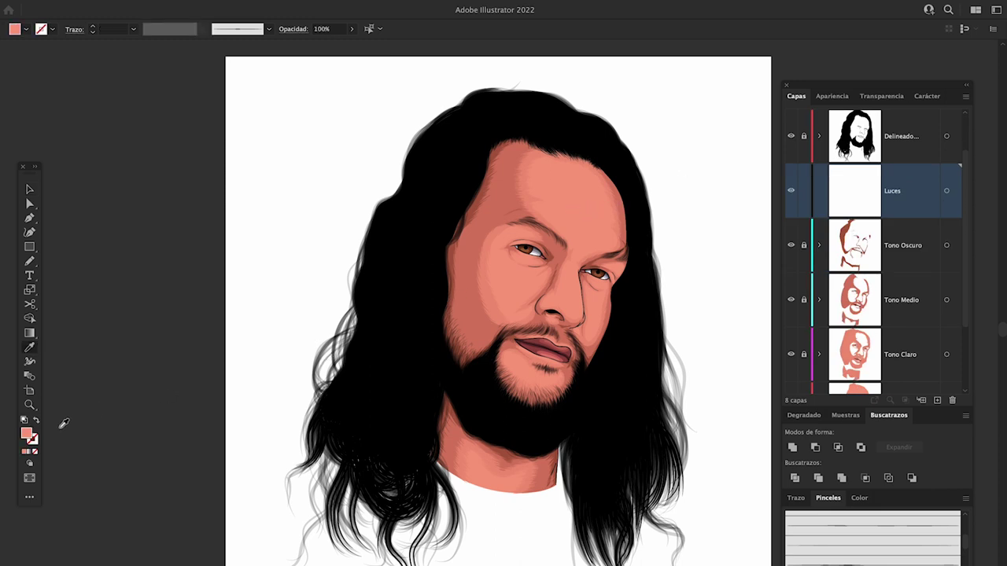
double_click(26, 434)
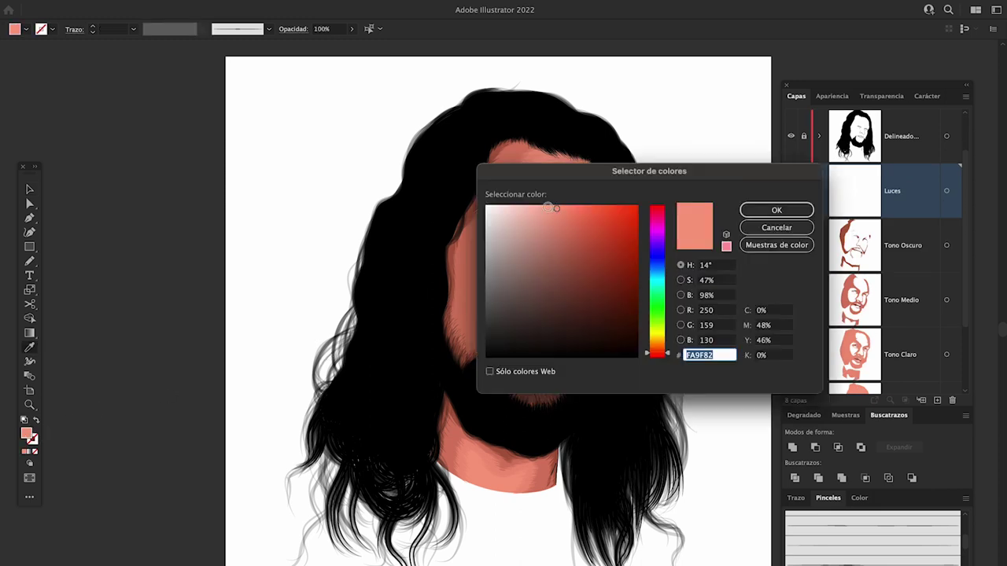
left_click(542, 207)
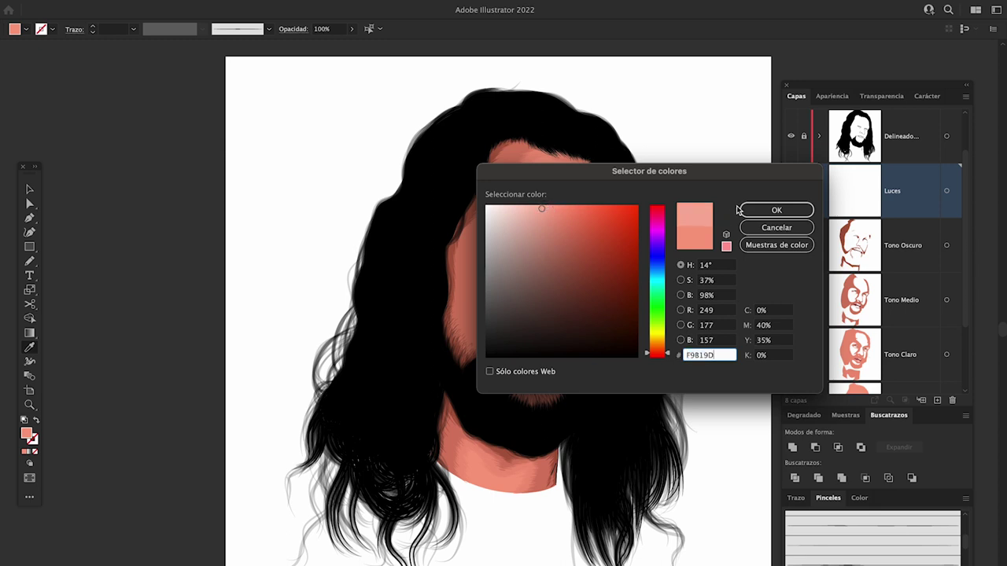
left_click(771, 212)
left_click(769, 212)
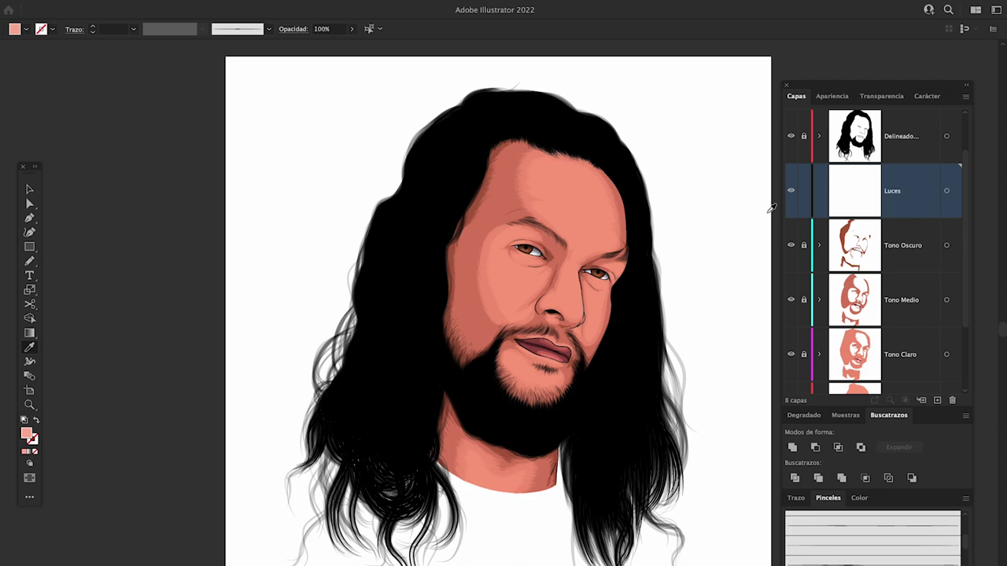
- Brush pale highlights across the forehead toward the hairline
key("b")
scroll(522, 218, "up", 5)
mouse_move(461, 303)
left_mouse_down()
mouse_move(579, 343)
mouse_move(539, 295)
mouse_move(462, 305)
left_mouse_up()
mouse_move(616, 319)
left_mouse_down()
mouse_move(574, 175)
mouse_move(417, 169)
mouse_move(450, 271)
left_mouse_up()
scroll(551, 218, "down", 3)
mouse_move(617, 226)
left_mouse_down()
mouse_move(541, 277)
mouse_move(518, 169)
left_mouse_up()
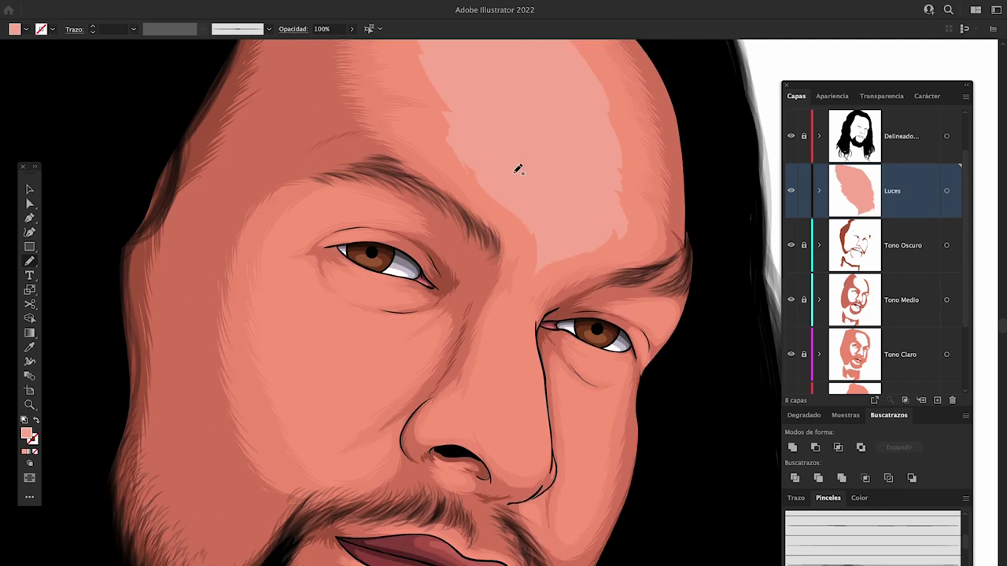
scroll(518, 169, "down", 3)
mouse_move(511, 234)
left_mouse_down()
mouse_move(515, 346)
mouse_move(476, 319)
mouse_move(471, 250)
left_mouse_up()
- Add highlights on the left cheek, above the left eye, below the right eye, chin and neck
scroll(480, 283, "left", 2)
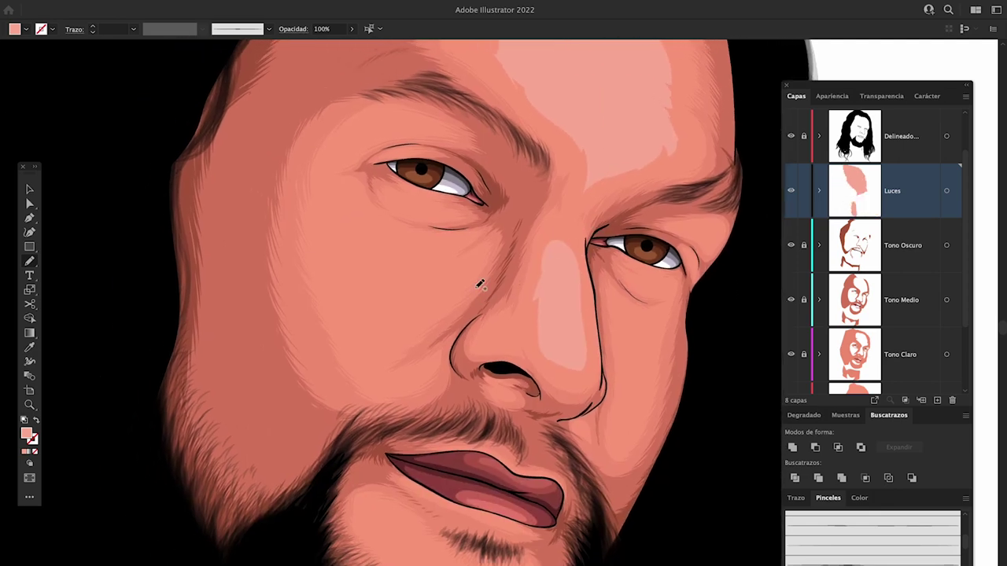
mouse_move(321, 212)
left_mouse_down()
mouse_move(325, 265)
mouse_move(472, 265)
mouse_move(342, 197)
mouse_move(322, 211)
left_mouse_up()
mouse_move(352, 149)
left_mouse_down()
mouse_move(374, 132)
mouse_move(350, 148)
left_mouse_up()
mouse_move(621, 317)
left_mouse_down()
mouse_move(649, 341)
mouse_move(618, 433)
mouse_move(632, 305)
left_mouse_up()
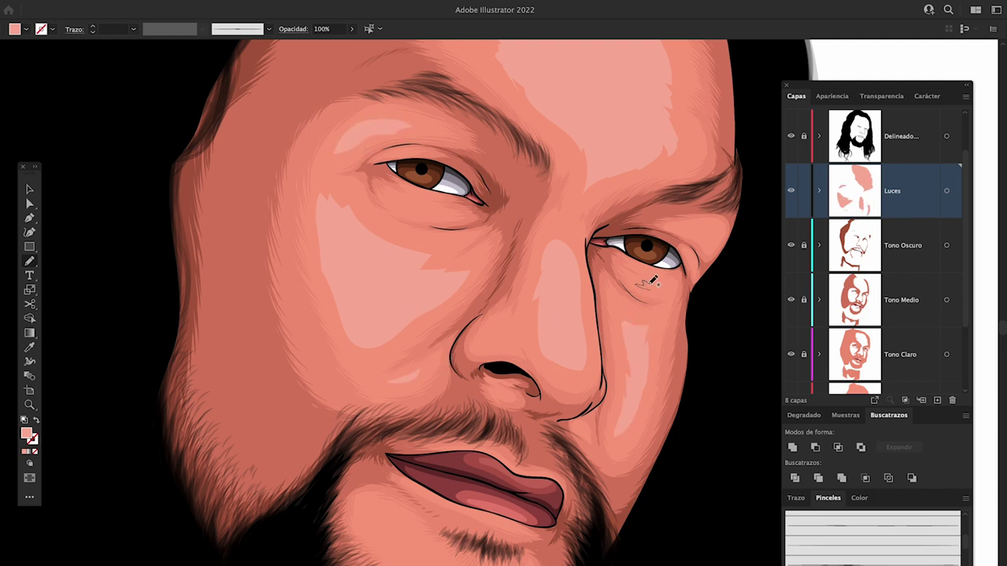
scroll(748, 324, "down", 5)
mouse_move(440, 413)
left_mouse_down()
mouse_move(394, 374)
mouse_move(515, 431)
left_mouse_up()
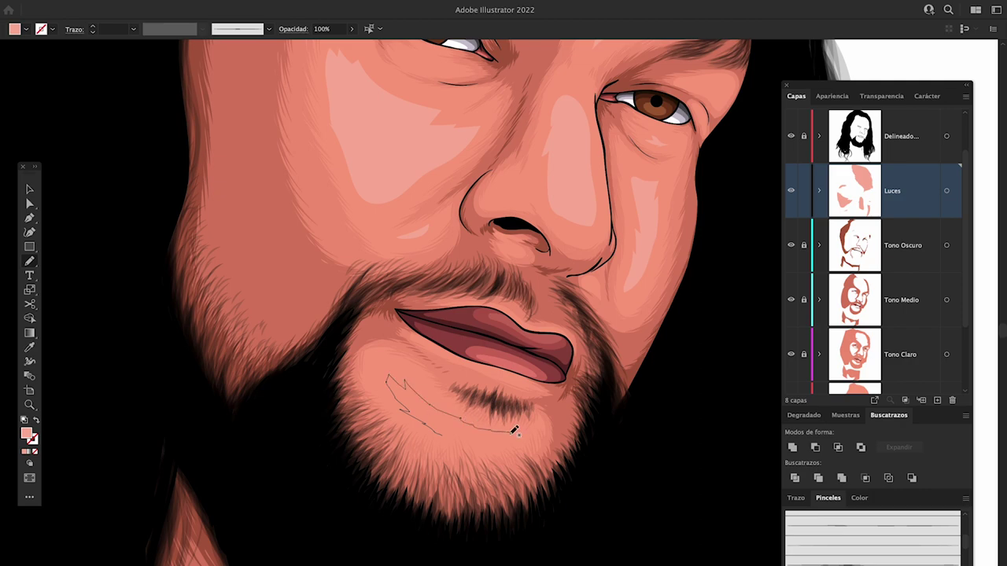
scroll(508, 402, "down", 6)
scroll(504, 376, "down", 4)
left_click_drag(359, 438, 494, 465)
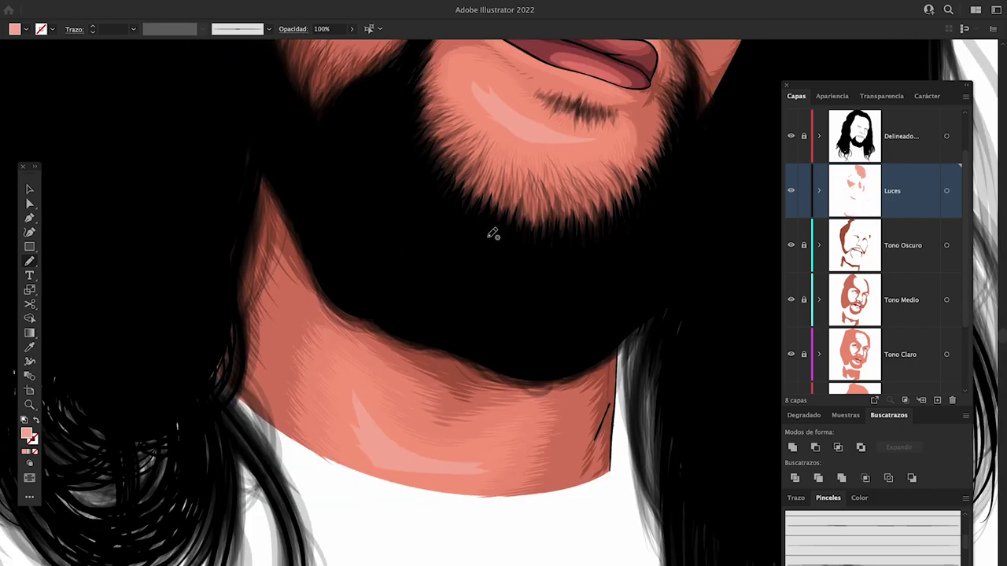
- Reset the canvas rotation upright and pan around to review the highlights
scroll(441, 181, "down", 5)
scroll(433, 157, "up", 3)
scroll(472, 207, "up", 3)
scroll(490, 240, "up", 2)
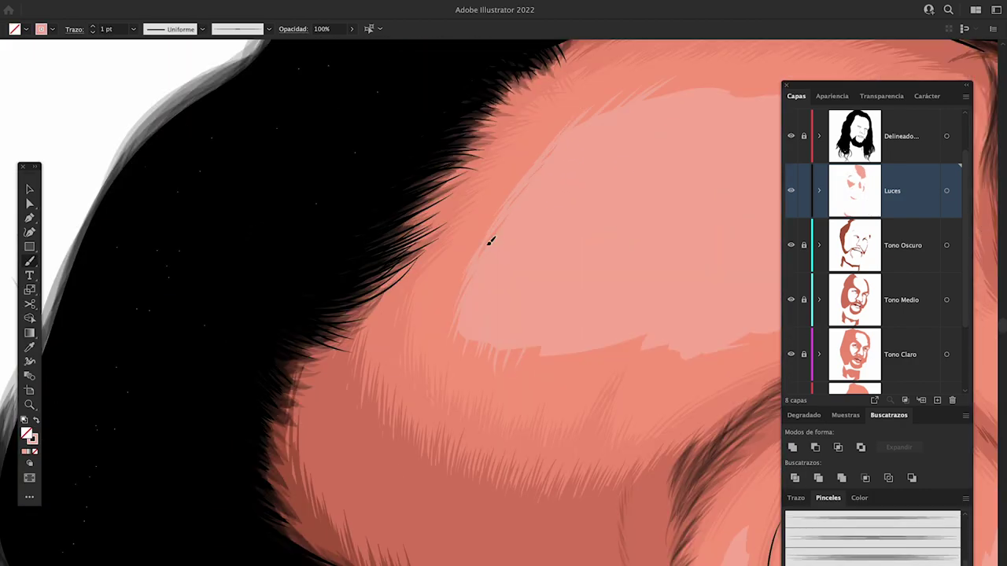
scroll(490, 268, "down", 3)
scroll(424, 292, "right", 3)
scroll(503, 292, "right", 2)
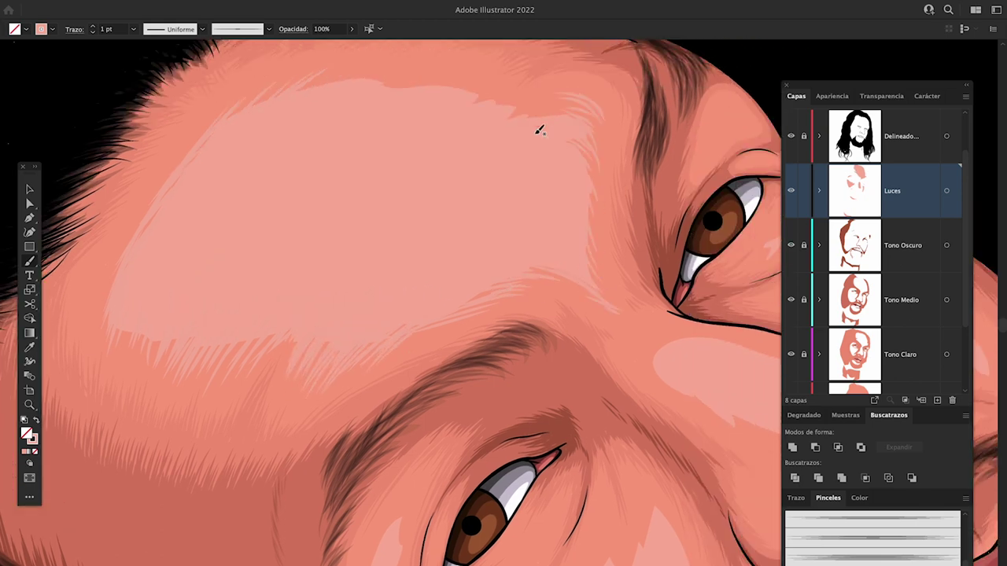
scroll(538, 129, "up", 3)
key("ctrl+shift+1")
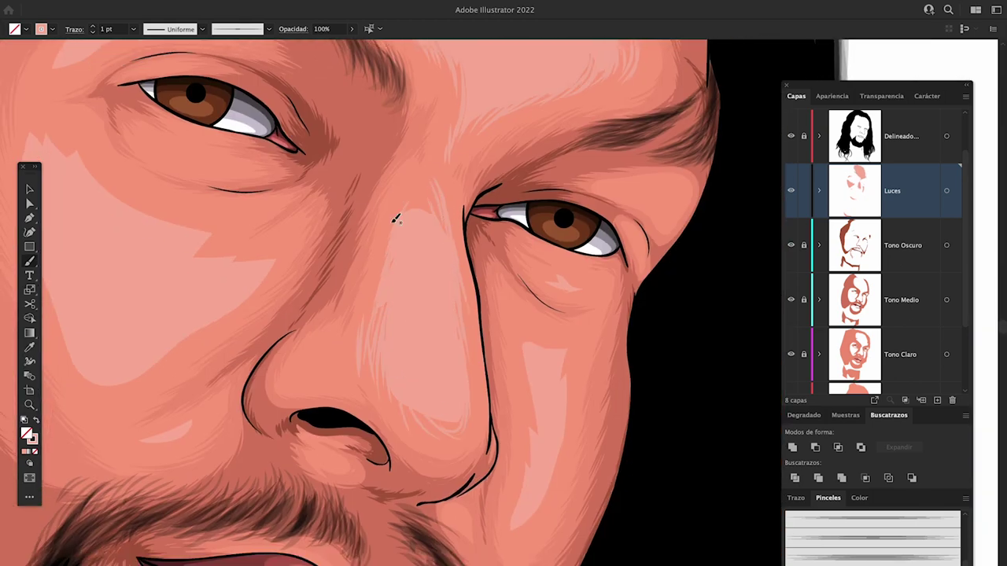
scroll(308, 353, "up", 1)
scroll(308, 353, "left", 3)
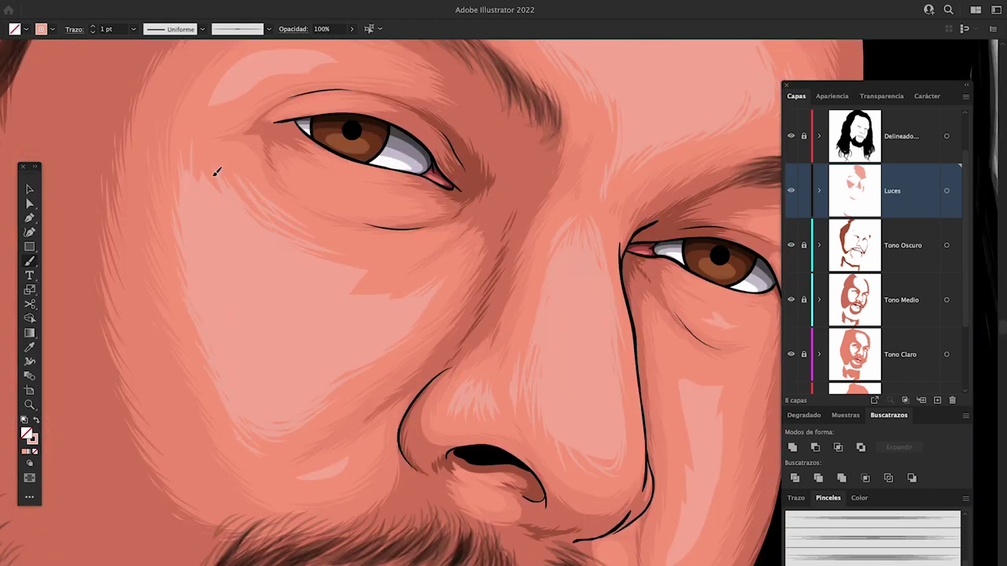
scroll(349, 198, "down", 3)
scroll(349, 197, "right", 3)
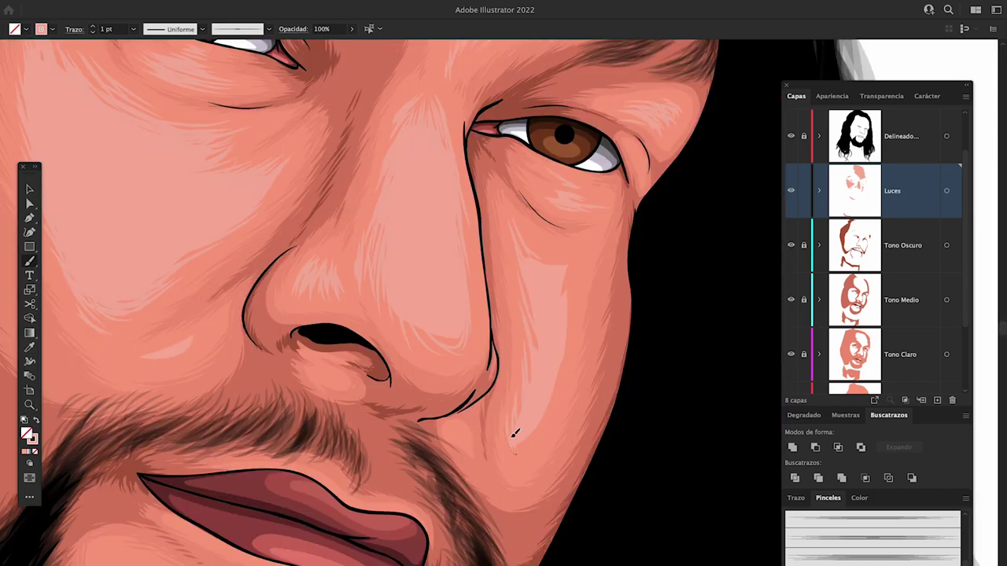
scroll(481, 337, "down", 5)
scroll(481, 337, "left", 3)
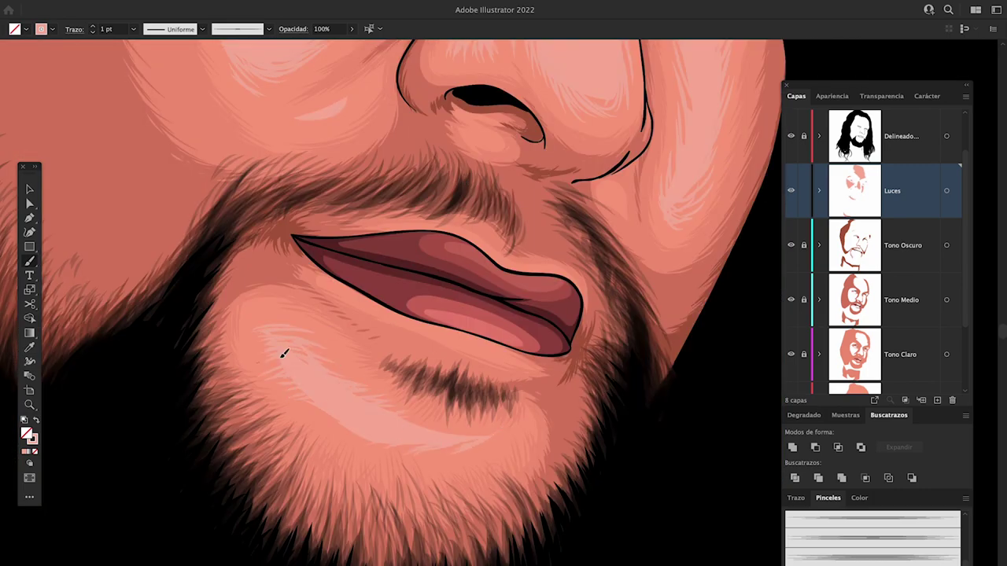
scroll(284, 353, "down", 3)
scroll(399, 270, "down", 5)
scroll(359, 373, "down", 3)
scroll(359, 373, "left", 2)
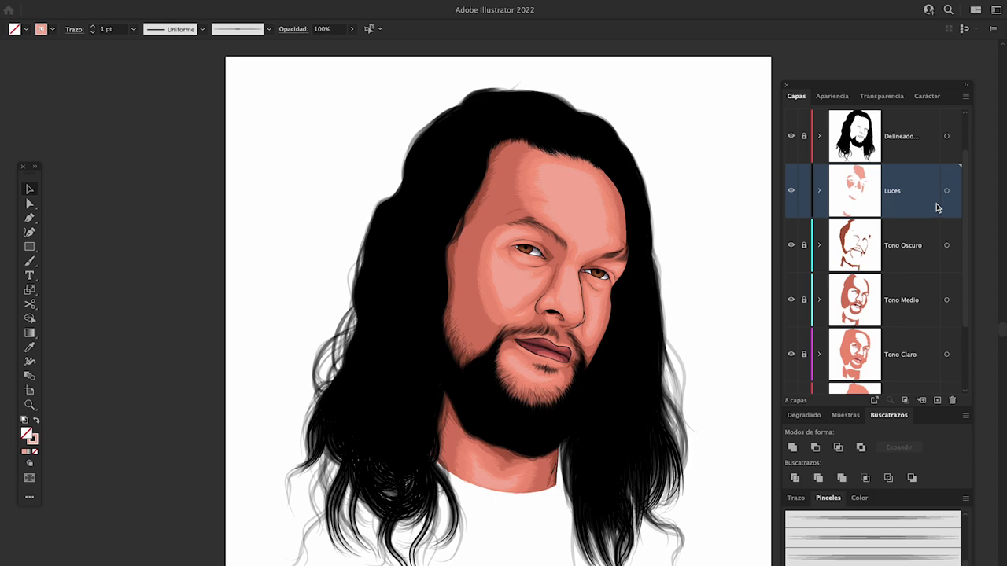
- Target all Luces highlights, lower their opacity, then deselect
left_click(946, 191)
type("35")
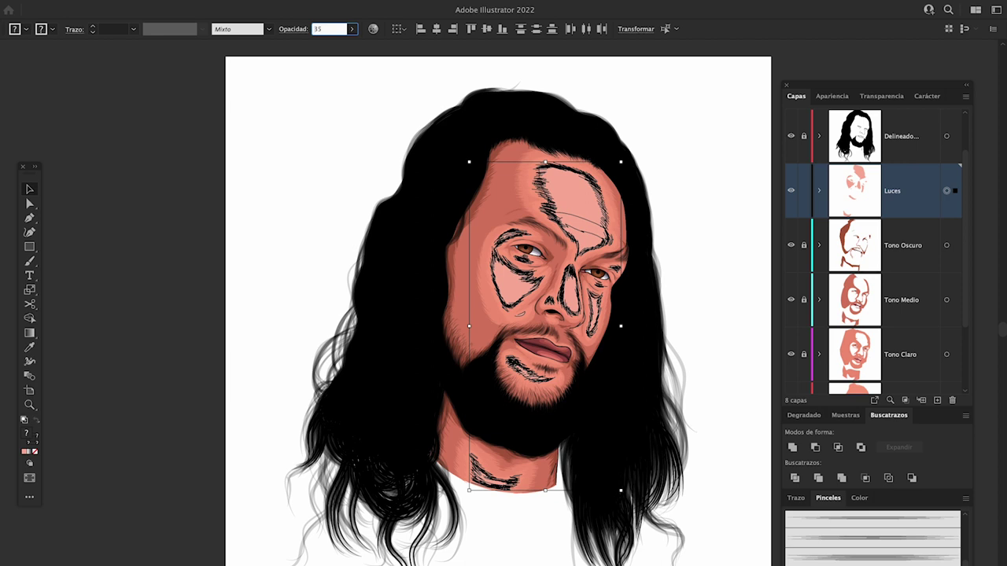
left_click(289, 251)
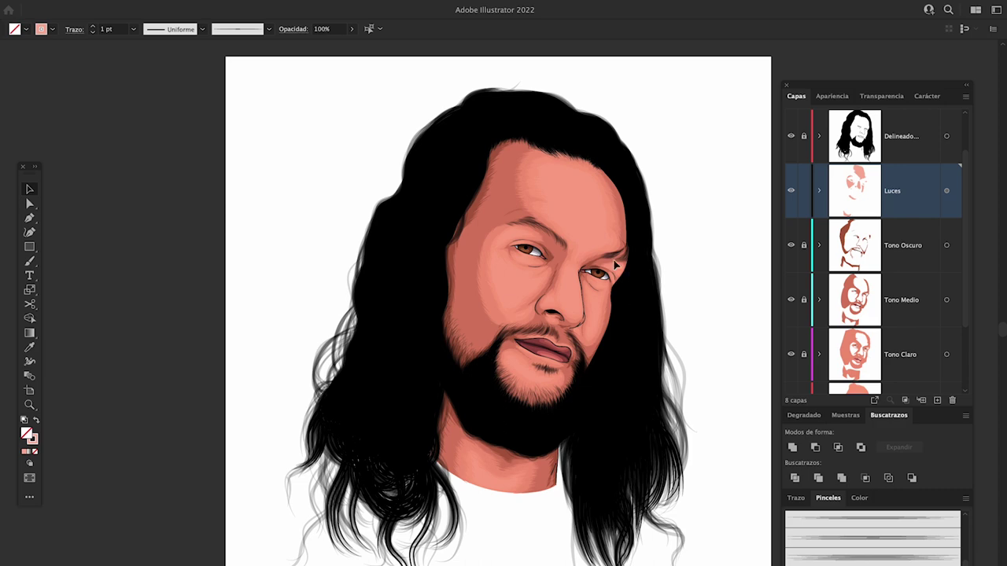
scroll(398, 231, "up", 3)
scroll(445, 314, "up", 3)
scroll(442, 359, "up", 2)
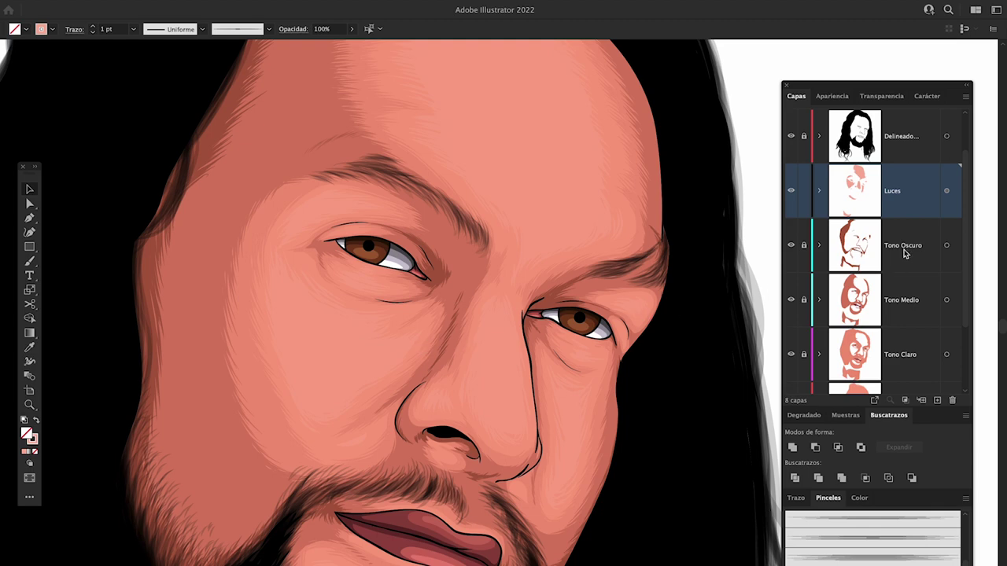
- Delete the Luces highlights and undo to compare the face with and without them
left_click(949, 191)
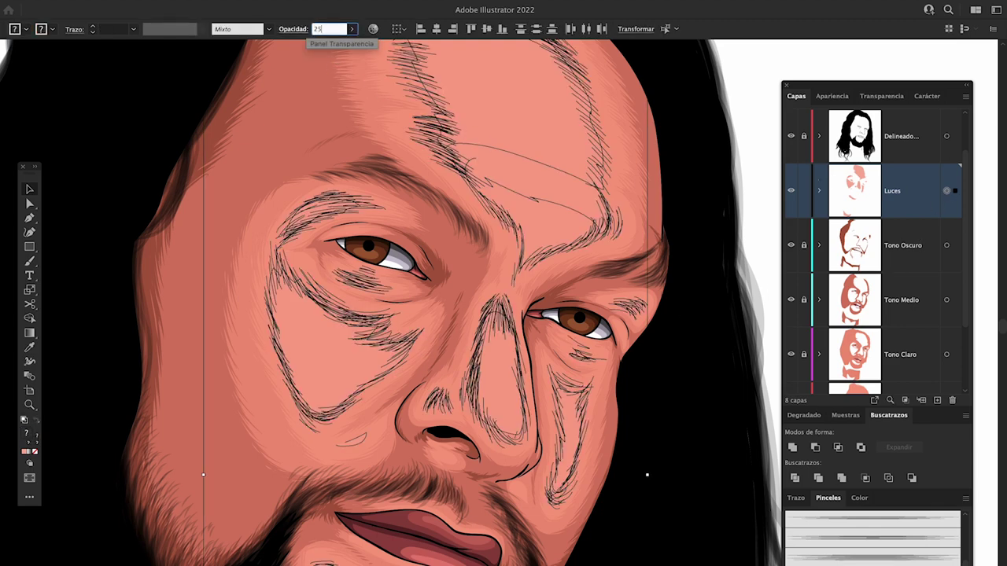
key("Delete")
key("ctrl+z")
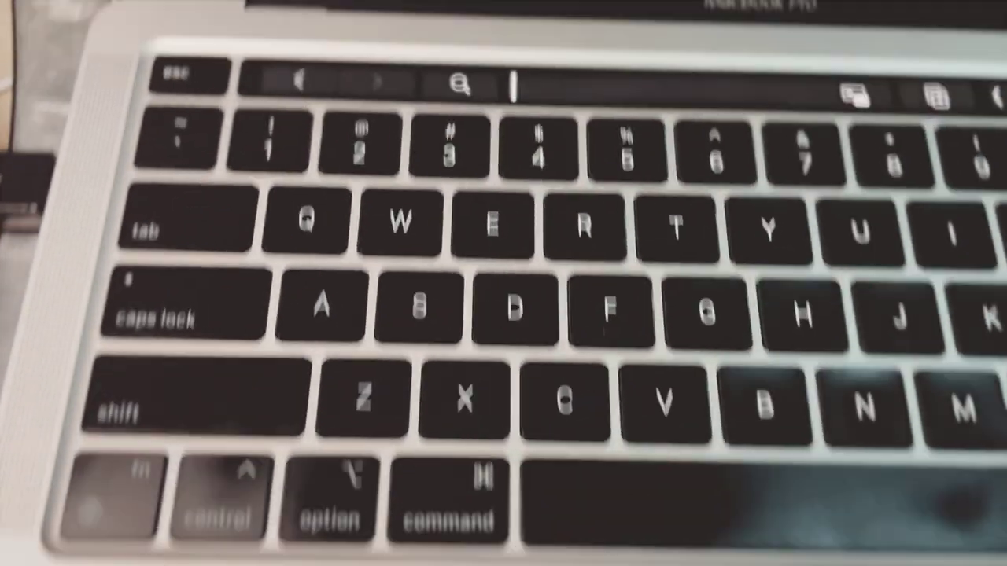
- Like the video, subscribe to the channel and set notifications to Todas
scroll(404, 287, "down", 2)
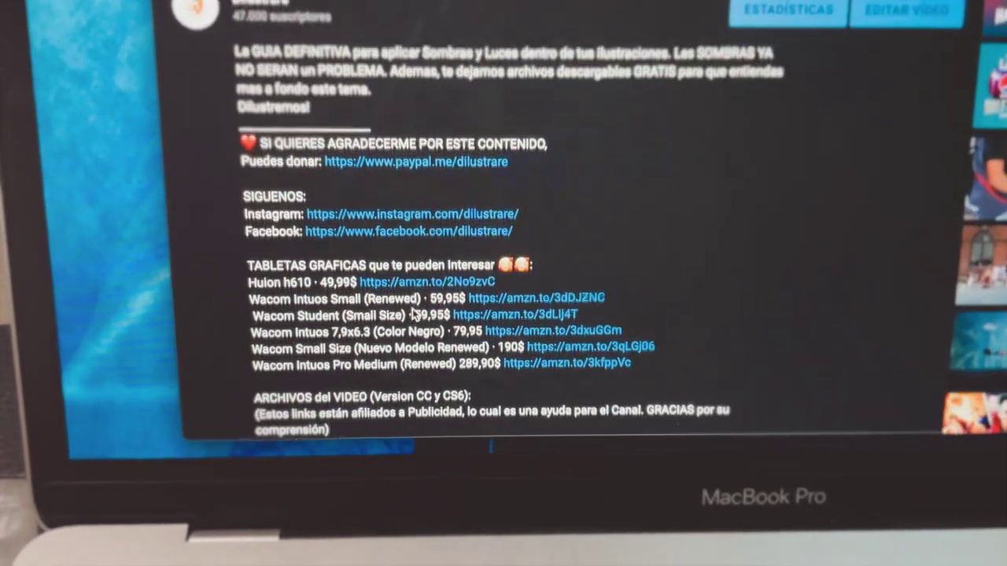
scroll(403, 299, "down", 5)
scroll(404, 306, "down", 1)
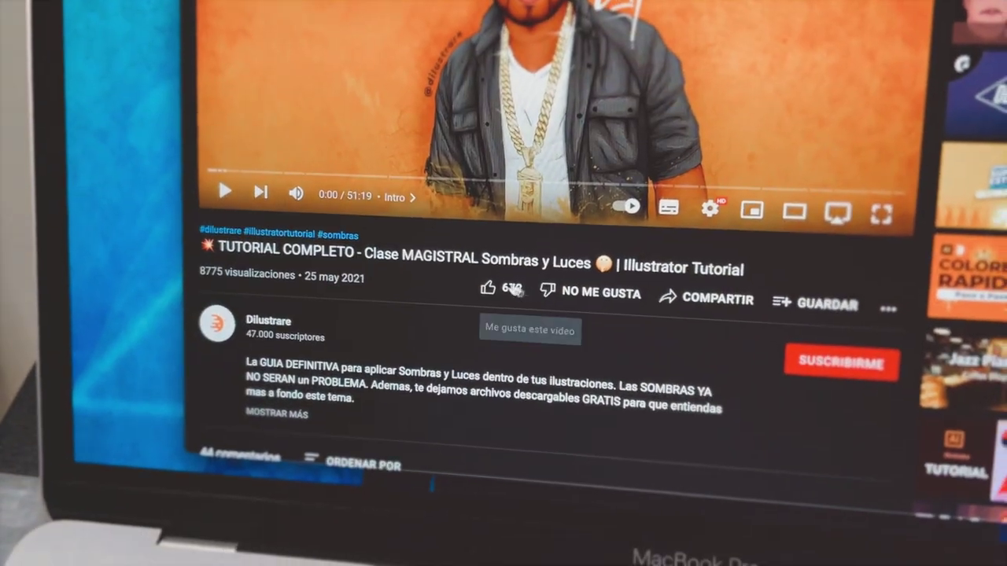
left_click(503, 301)
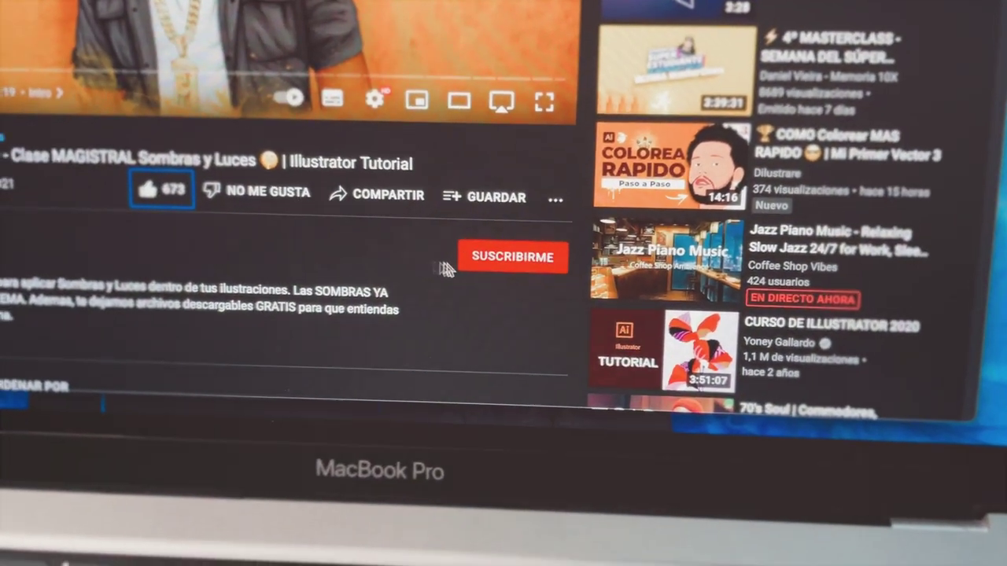
left_click(503, 268)
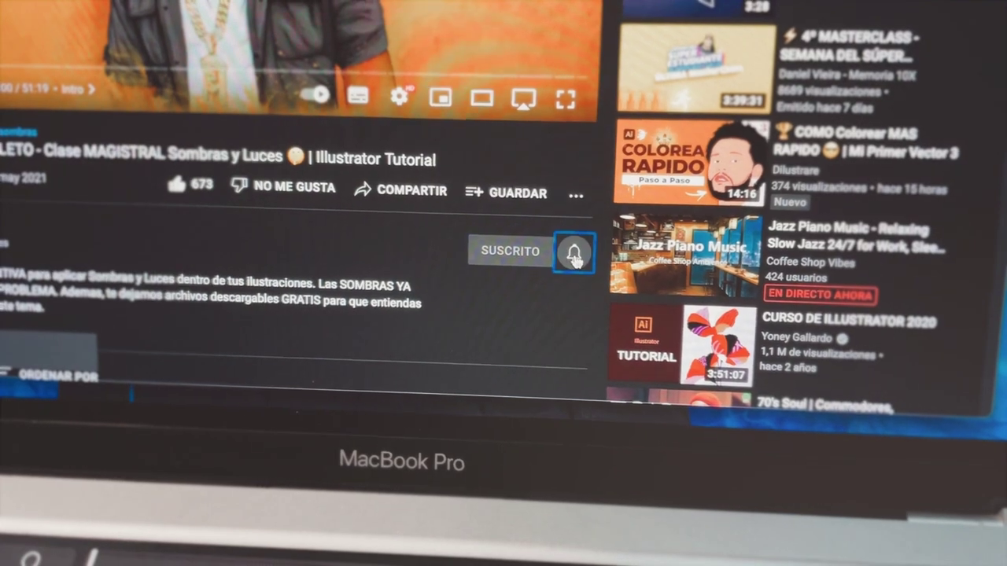
left_click(565, 255)
left_click(596, 285)
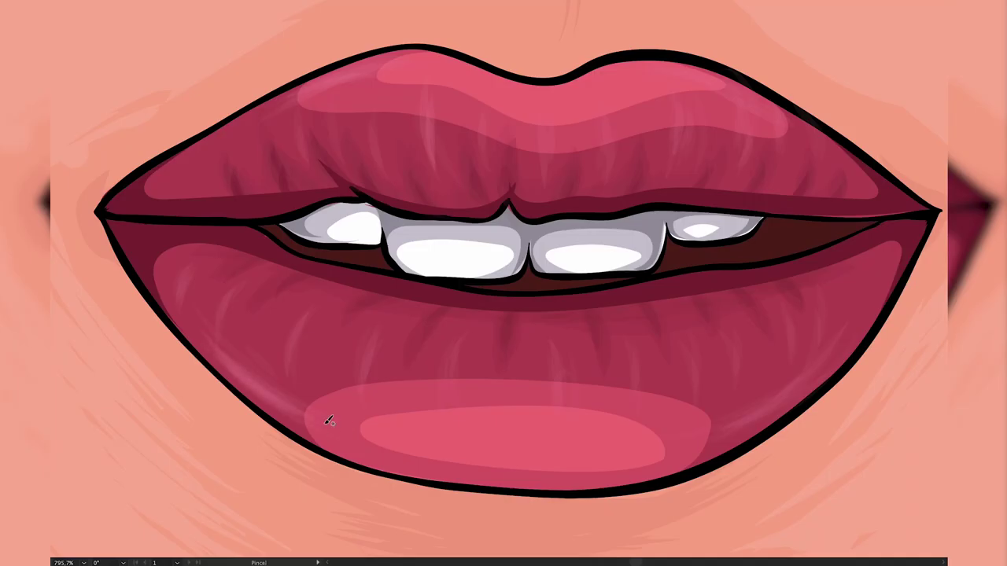
- Zoom out from the eye to the full tiara portrait and recentre it
left_click_drag(329, 420, 402, 293)
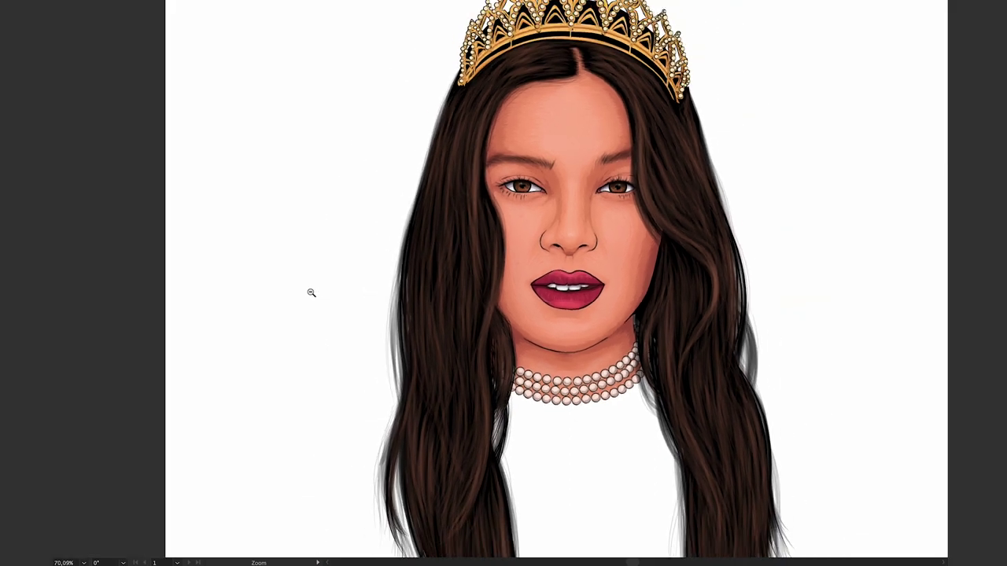
mouse_move(402, 293)
left_mouse_down()
mouse_move(346, 290)
mouse_move(330, 299)
left_mouse_up()
key("v")
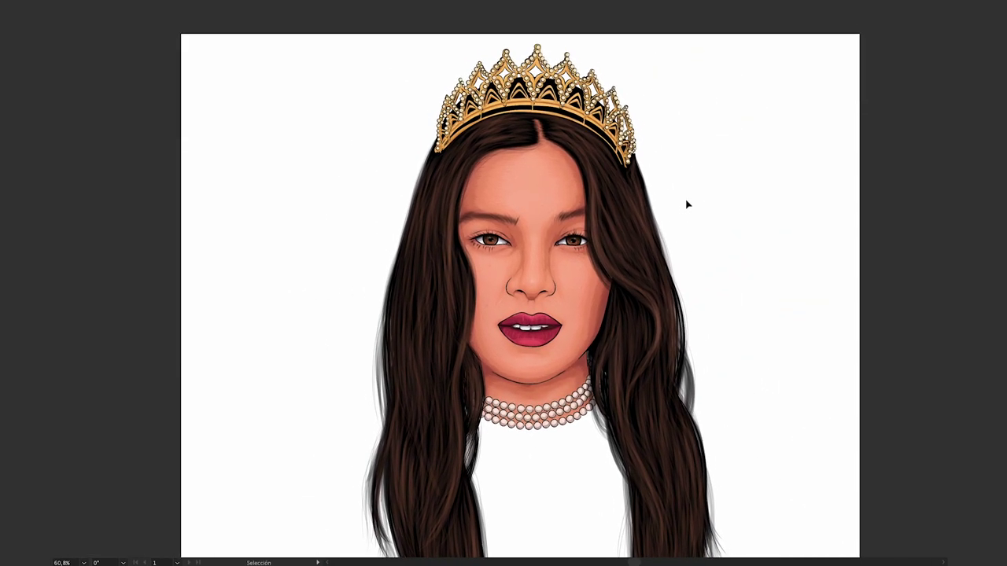
scroll(686, 205, "up", 2, "alt")
scroll(686, 204, "up", 1, "alt")
left_click_drag(630, 238, 644, 236)
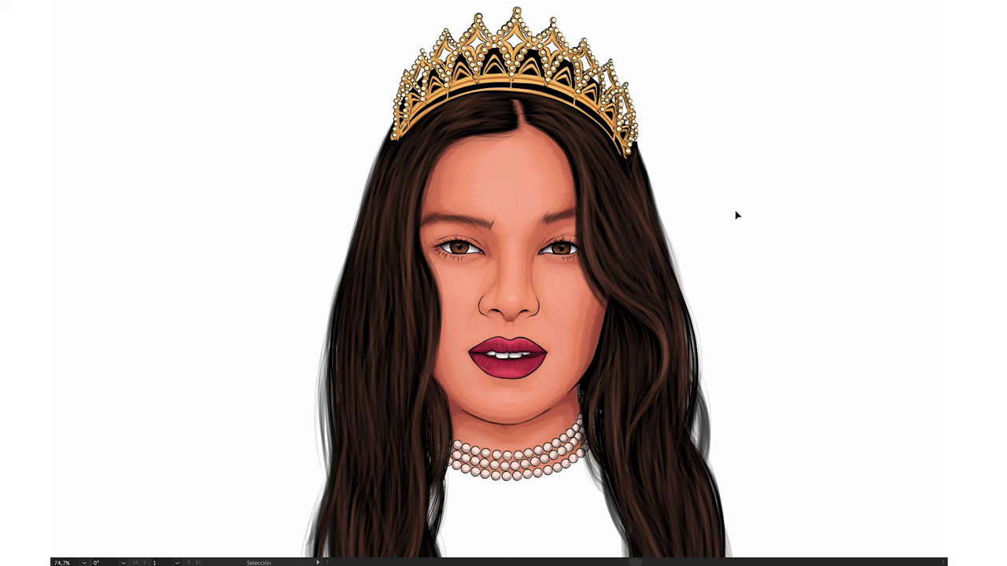